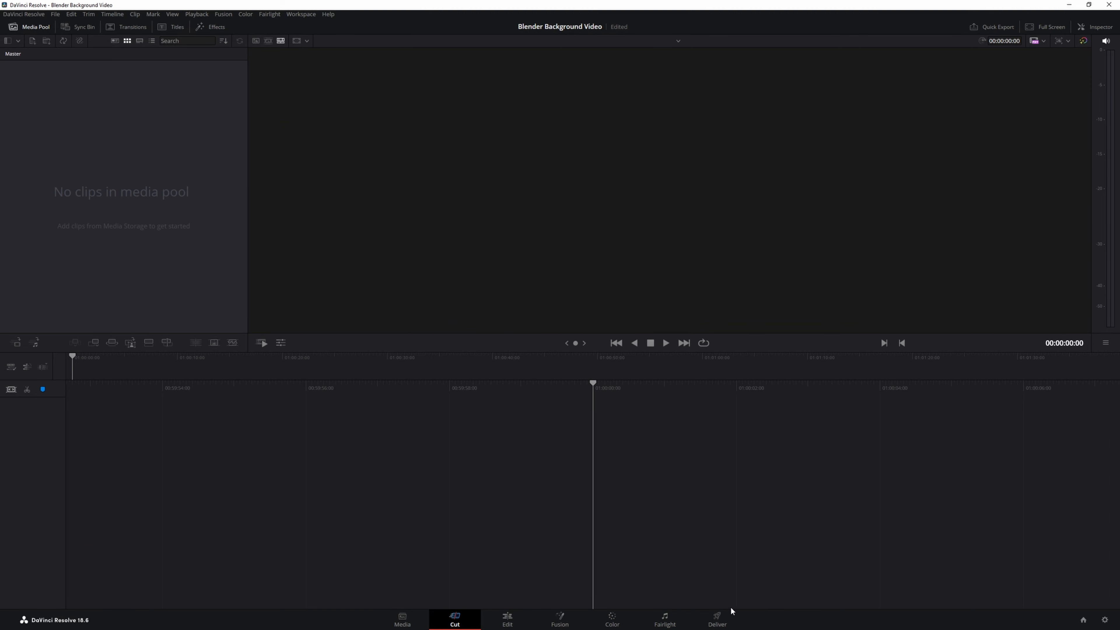
# Switch to the Edit page and open the project settings.
pyautogui.click(507, 618)
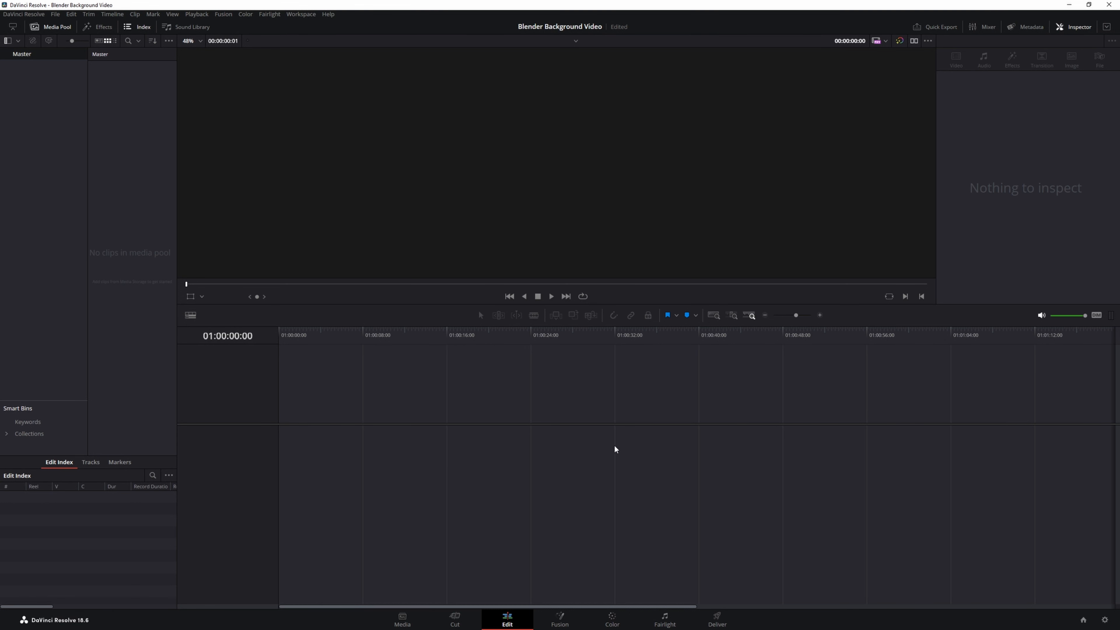
pyautogui.click(55, 15)
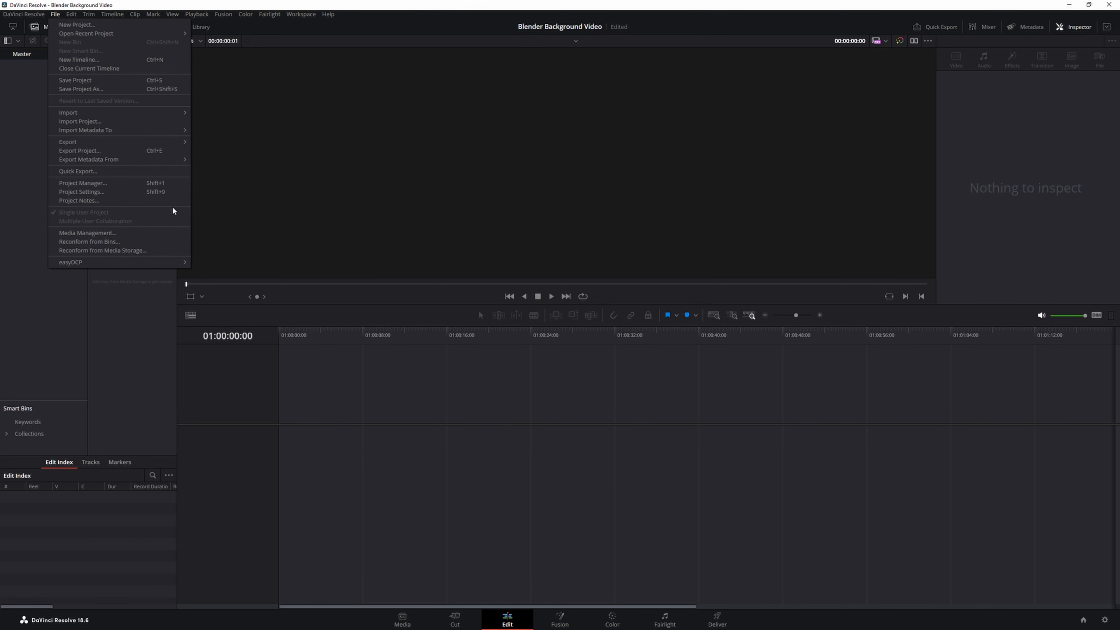
pyautogui.click(1104, 620)
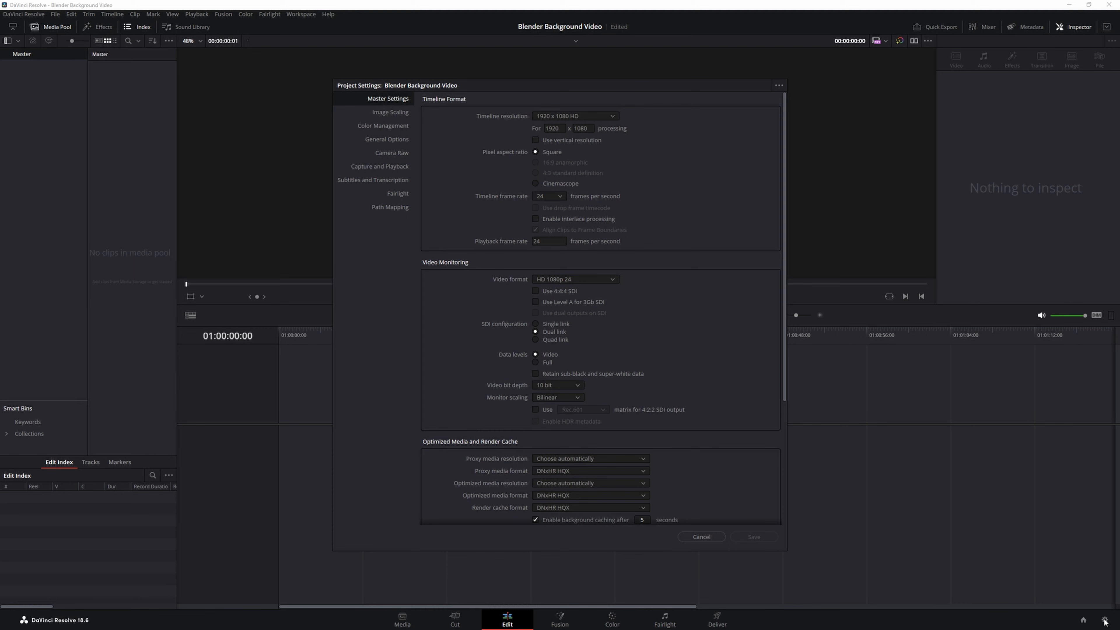
pyautogui.click(713, 538)
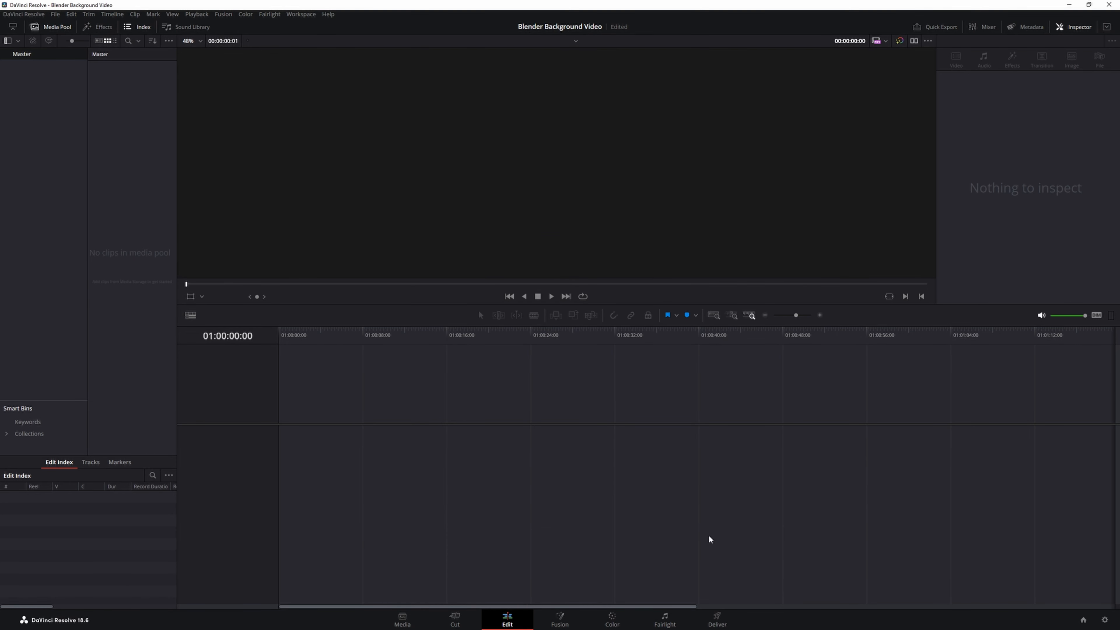
pyautogui.hotkey('shift', '9')
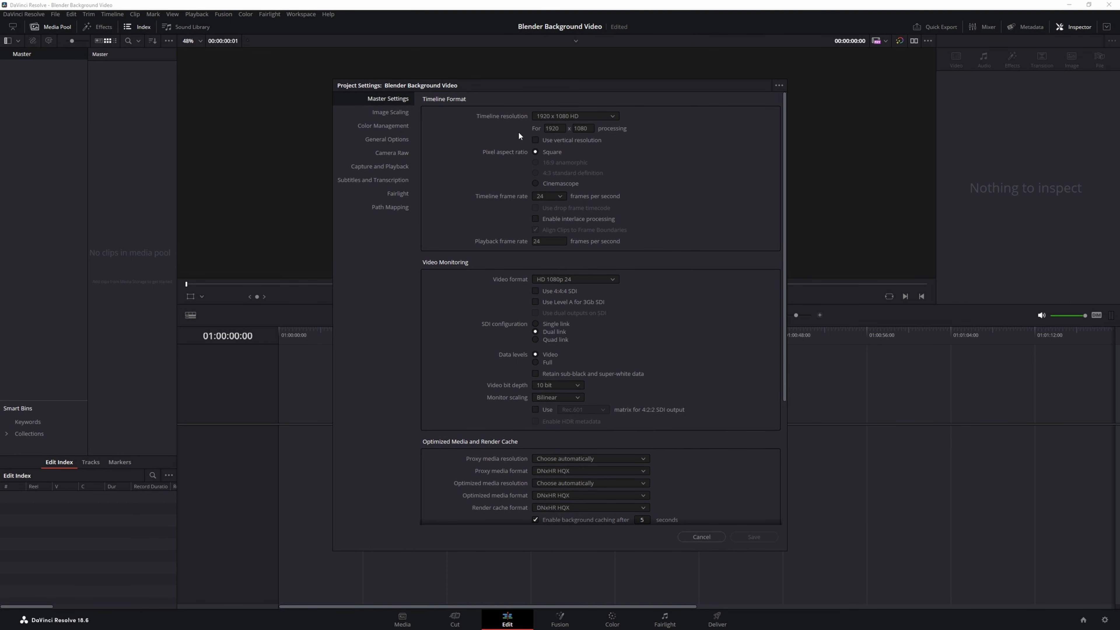
# Check the timeline resolution and frame rate options in the project settings, leaving the frame rate at 24, and close them without saving.
pyautogui.click(596, 117)
pyautogui.click(596, 116)
pyautogui.click(561, 197)
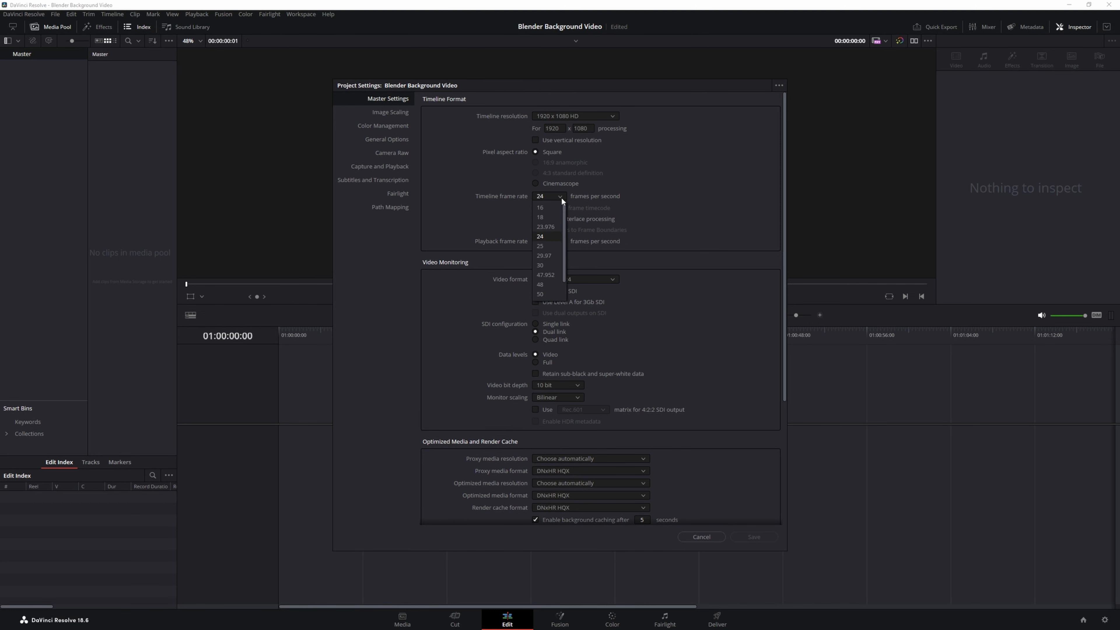
pyautogui.click(560, 194)
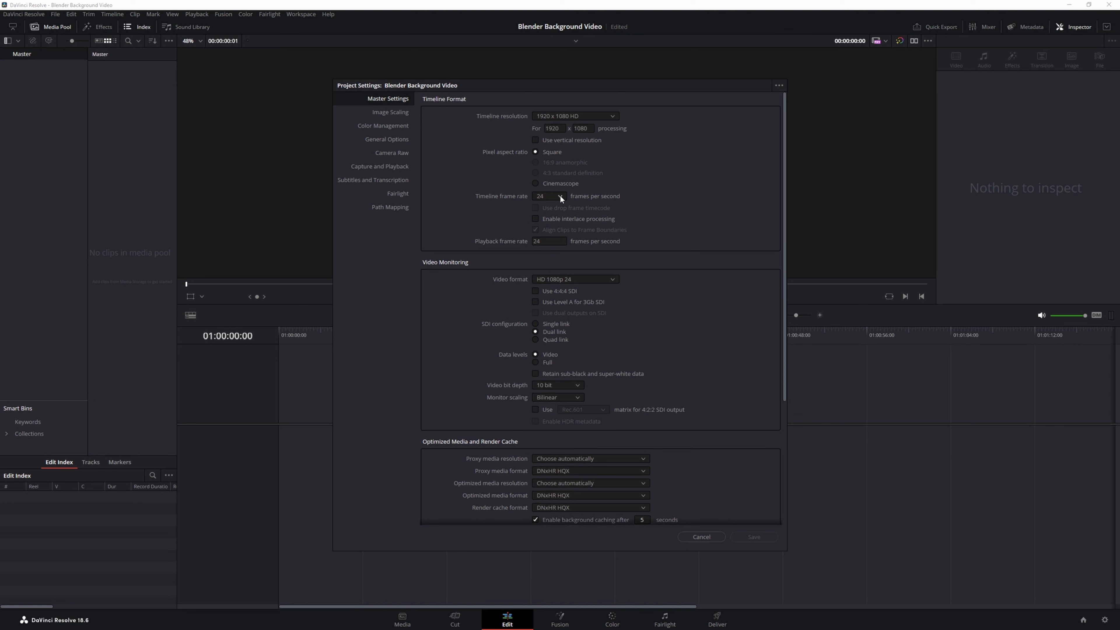
pyautogui.click(560, 194)
pyautogui.click(560, 195)
pyautogui.click(550, 194)
pyautogui.click(547, 235)
pyautogui.click(716, 539)
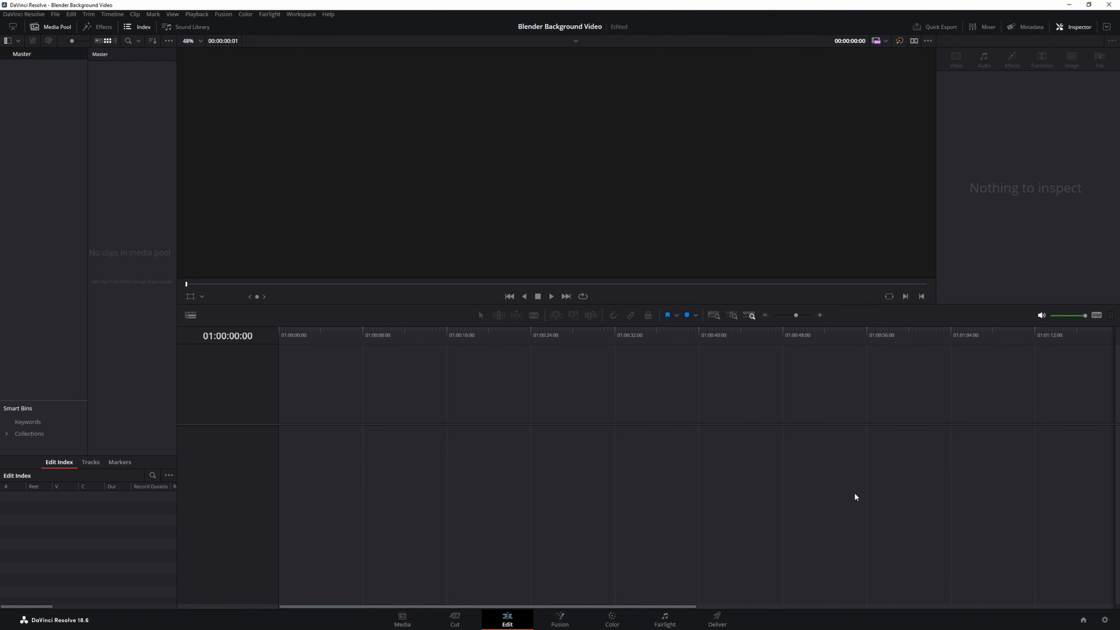
pyautogui.hotkey('shift', '9')
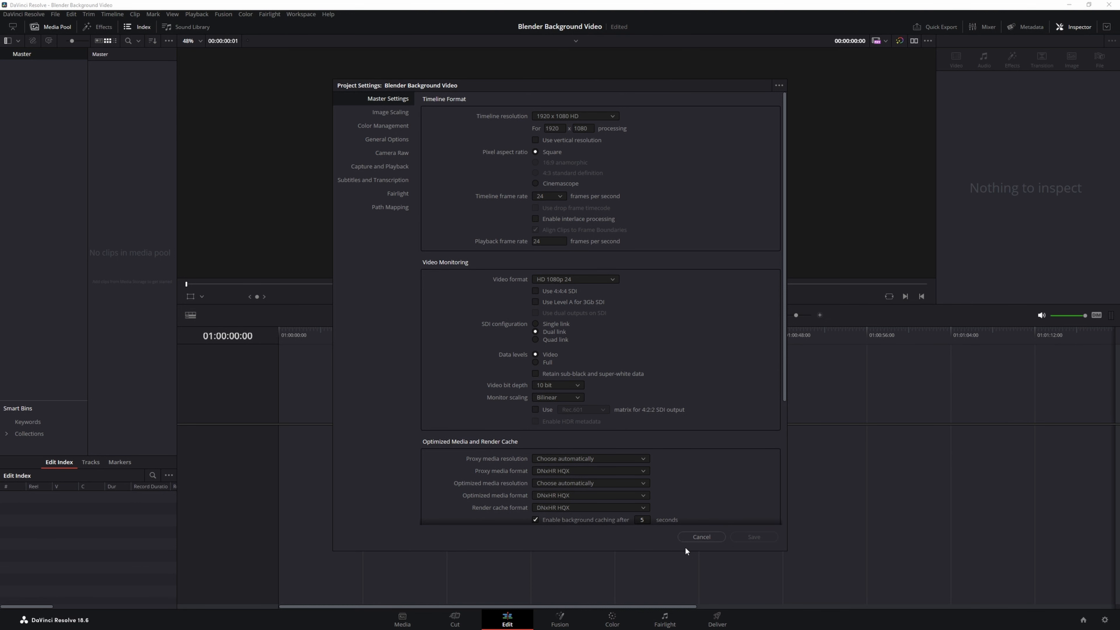
pyautogui.click(696, 539)
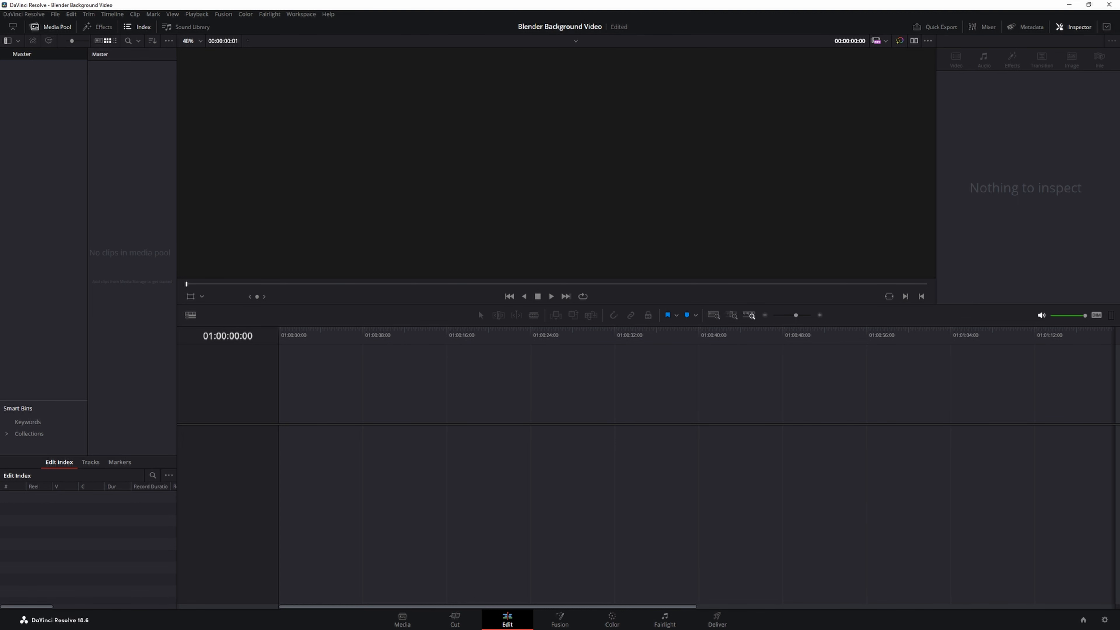
# Place the Fujifilm X-T4 video clip with its audio at the start of the empty timeline.
pyautogui.moveTo(177, 340); pyautogui.dragTo(293, 450)
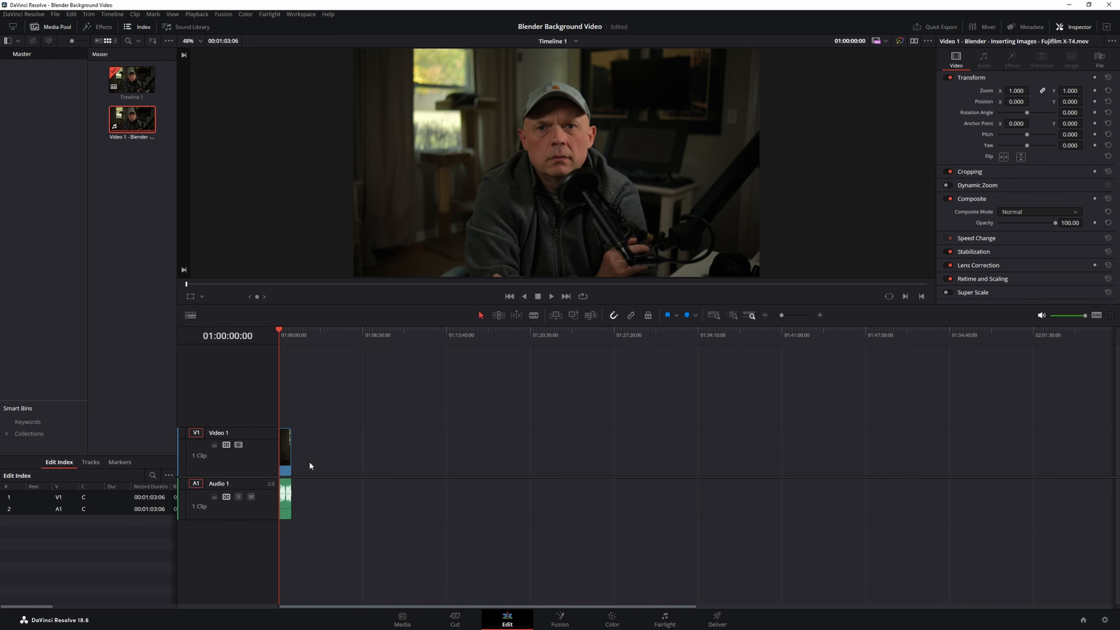
pyautogui.scroll(8, 327, 478)
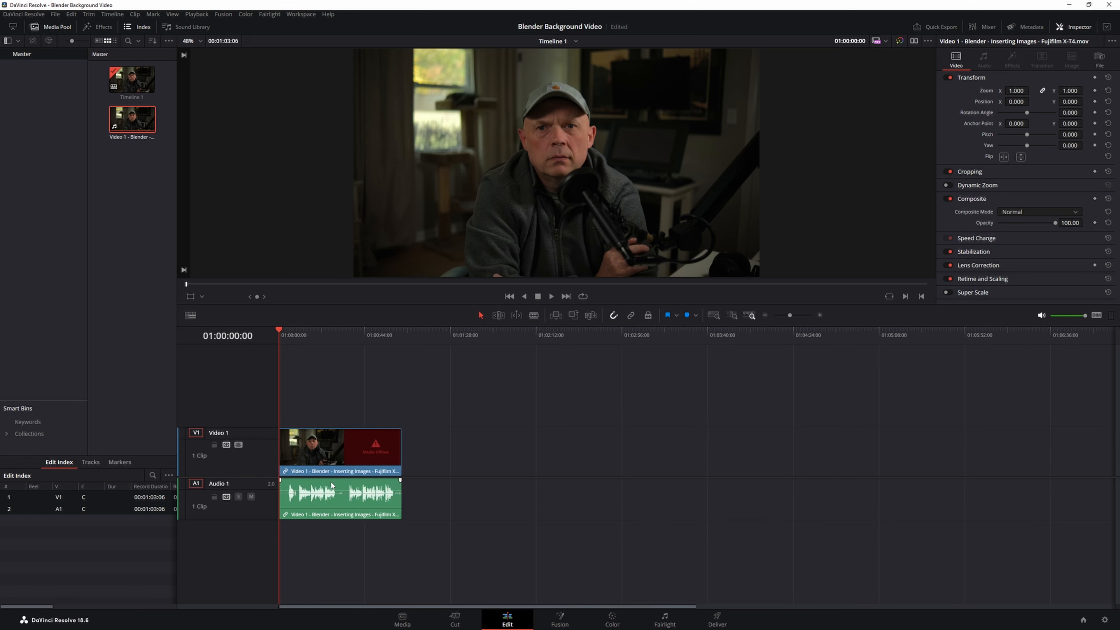
pyautogui.scroll(3, 332, 482)
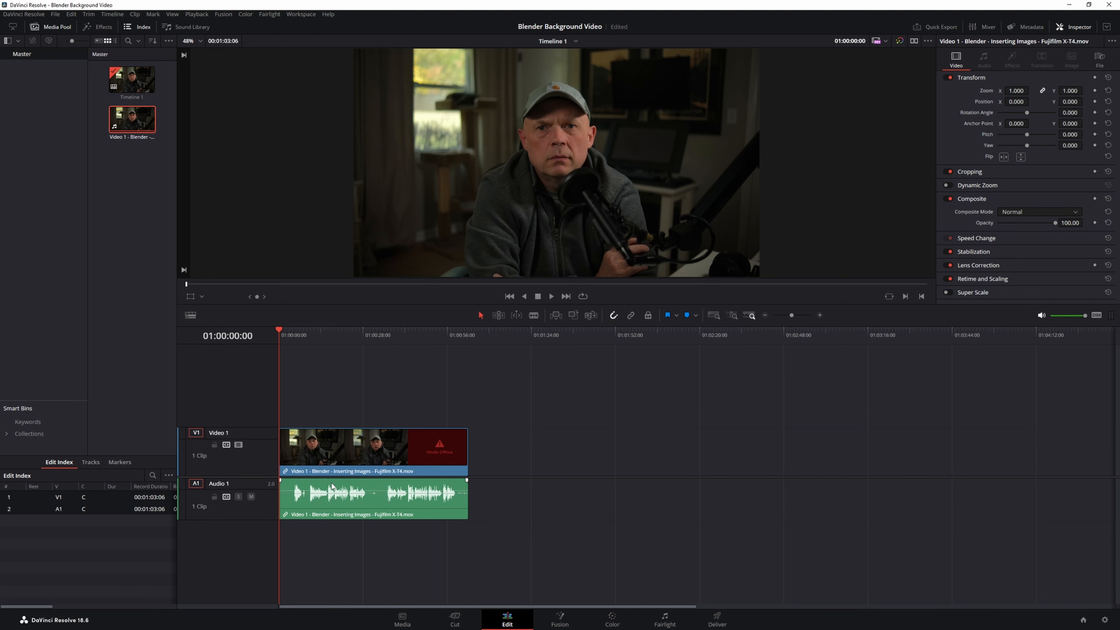
pyautogui.scroll(2, 332, 483)
# Play the clip from about 01:00:10:04 to listen to the camera audio.
pyautogui.click(326, 330)
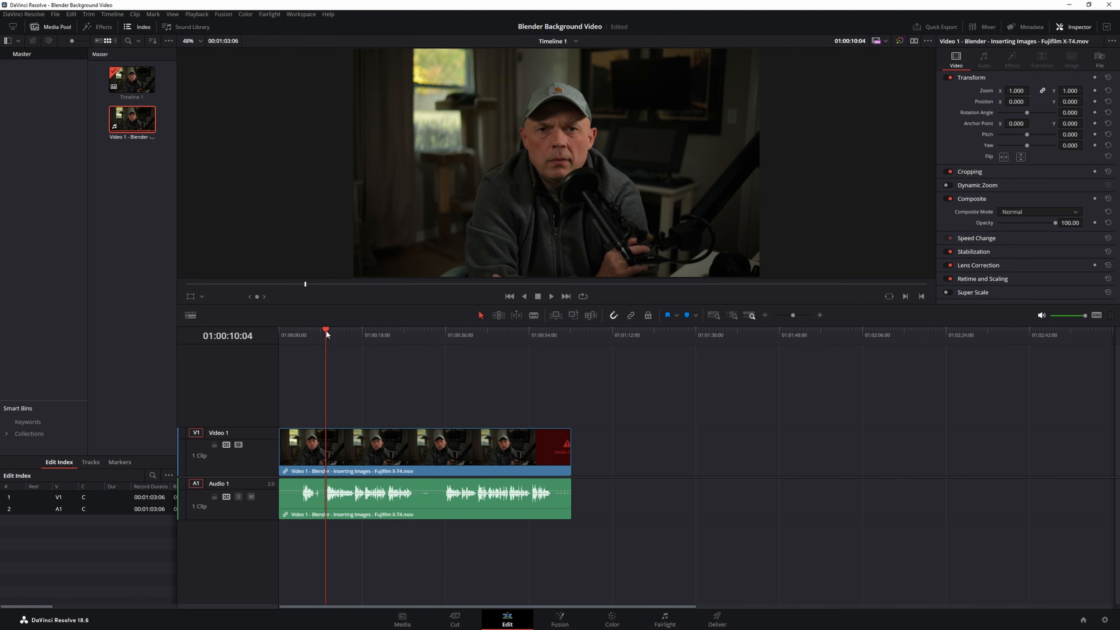
pyautogui.press('space')
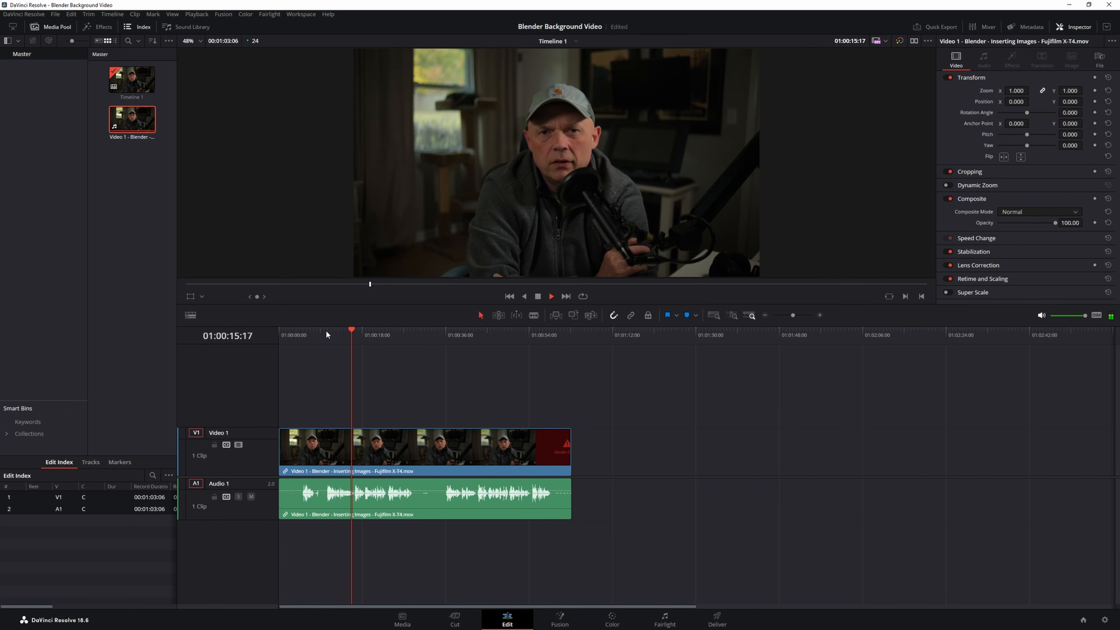
pyautogui.press('space')
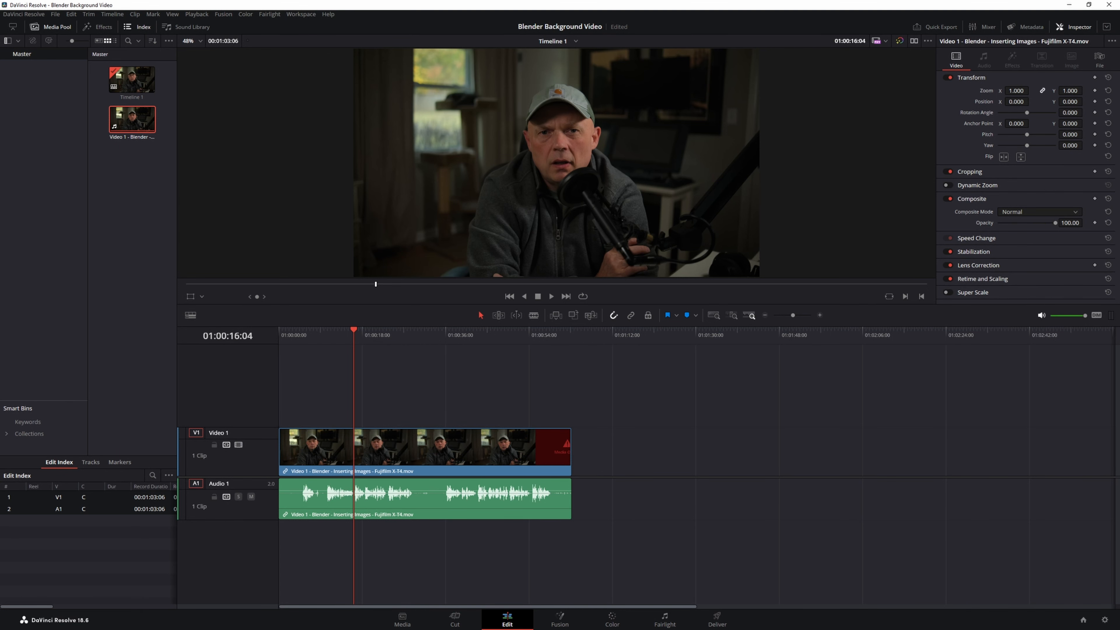
# Add the Zoom H6 recording on a second audio track and auto-align it with the camera audio based on waveform.
pyautogui.moveTo(185, 574); pyautogui.dragTo(426, 560)
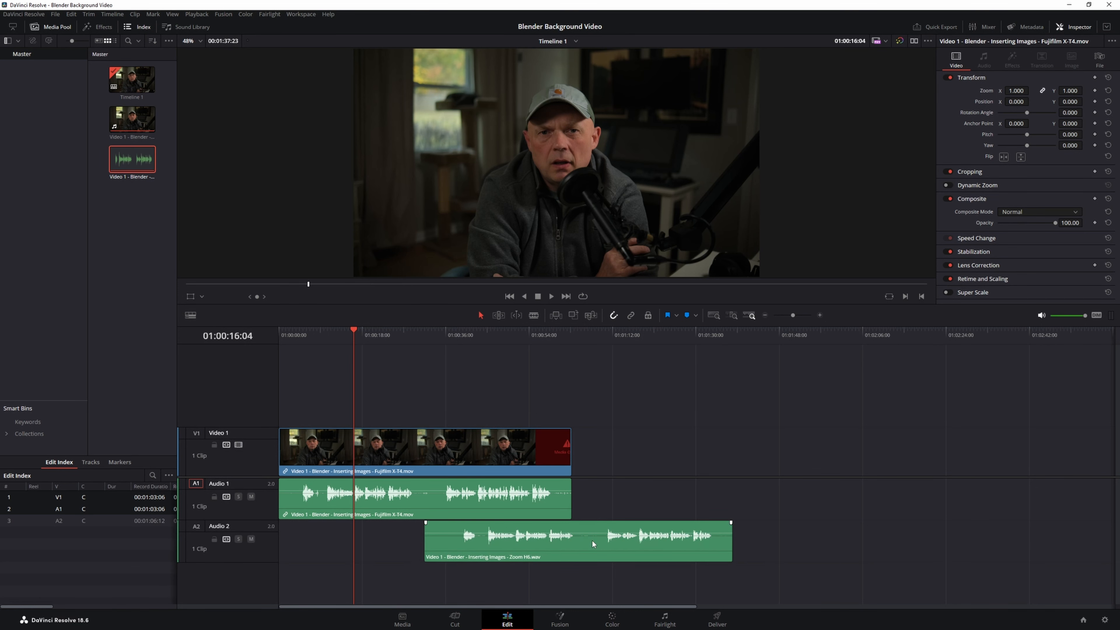
pyautogui.moveTo(593, 544); pyautogui.dragTo(447, 545)
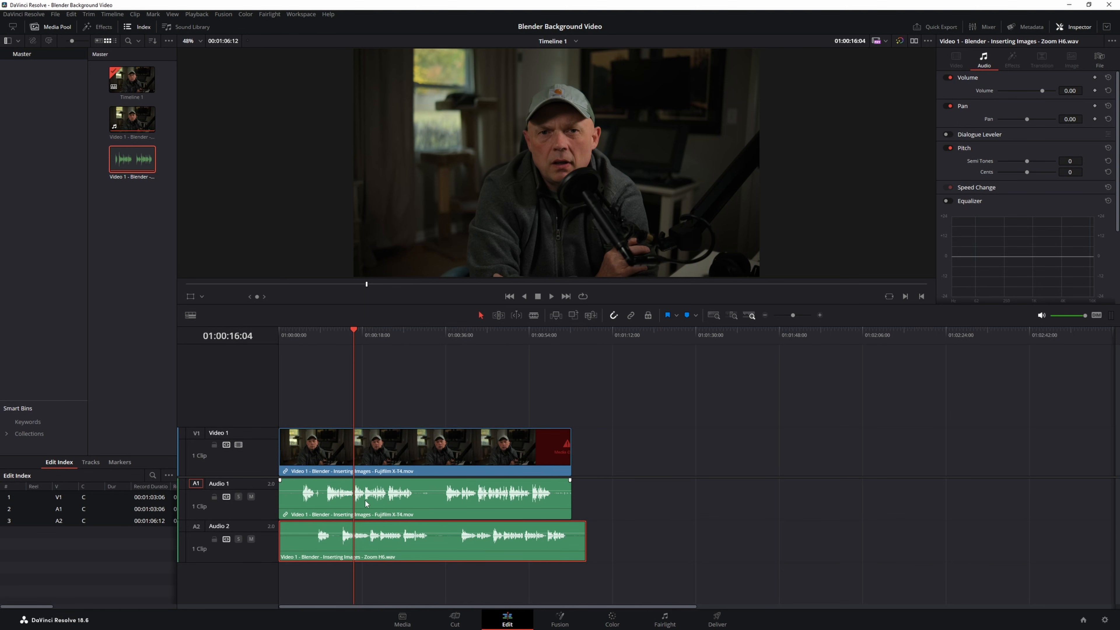
pyautogui.moveTo(389, 586); pyautogui.dragTo(418, 500)
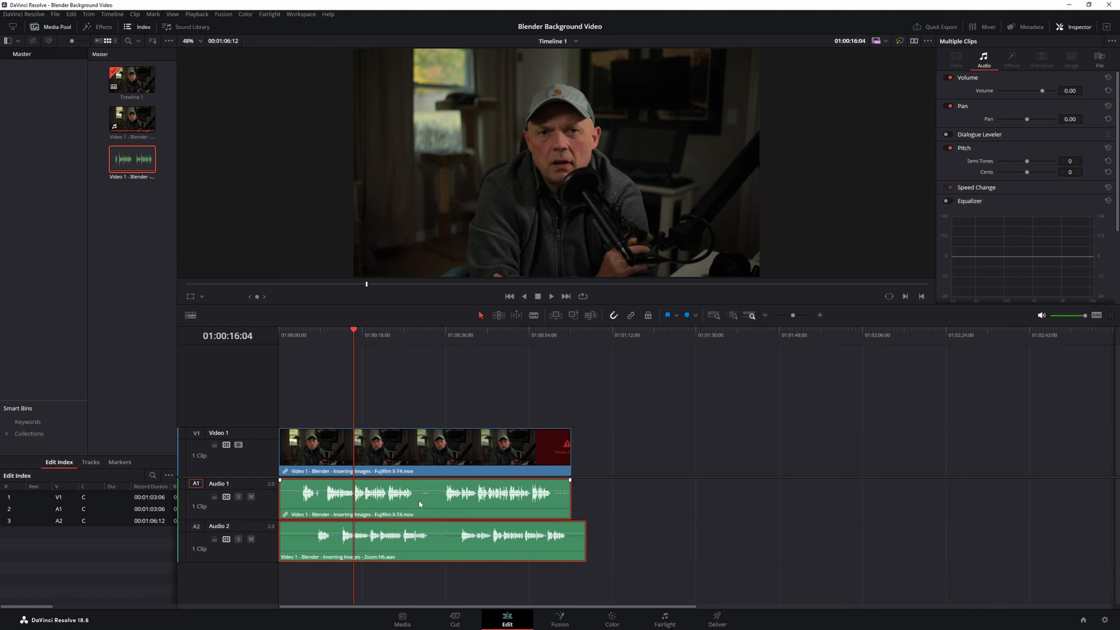
pyautogui.rightClick(418, 500)
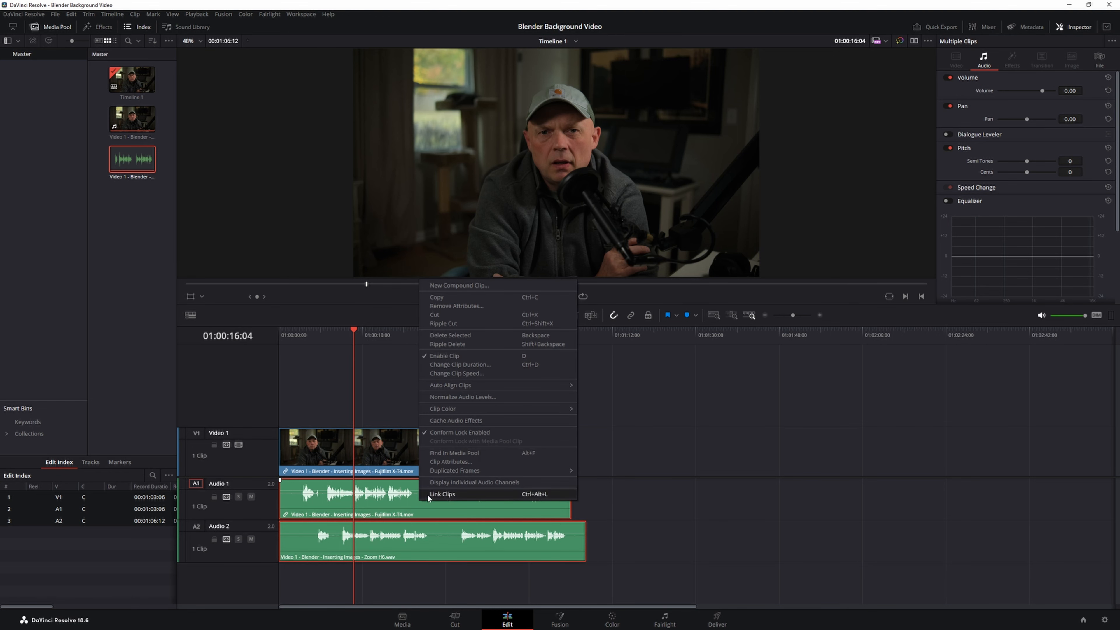
pyautogui.moveTo(450, 387)
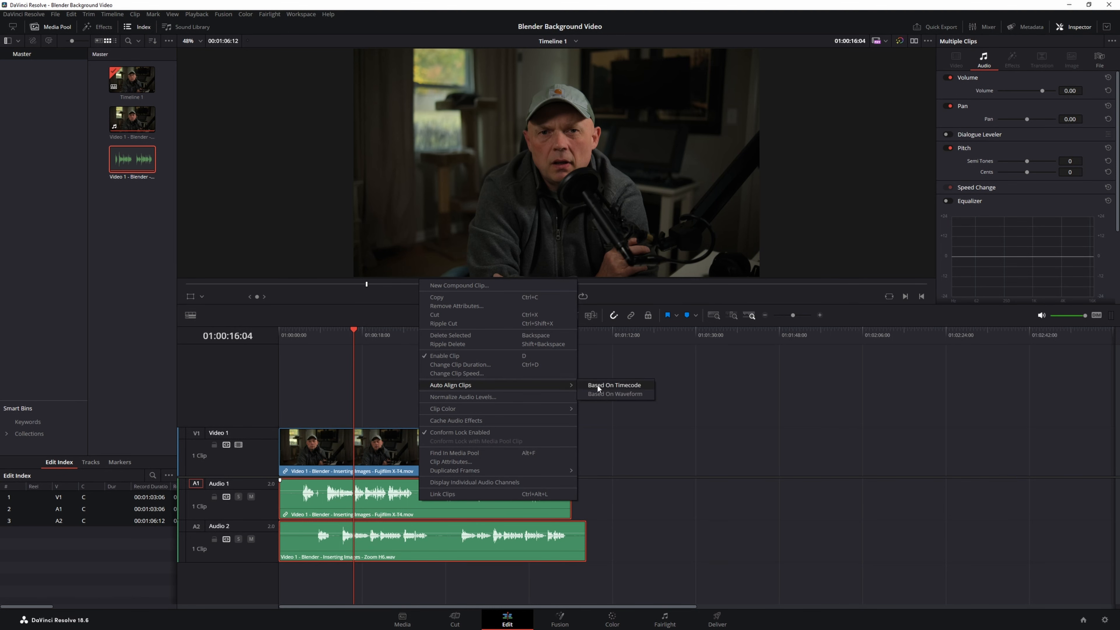
pyautogui.click(598, 393)
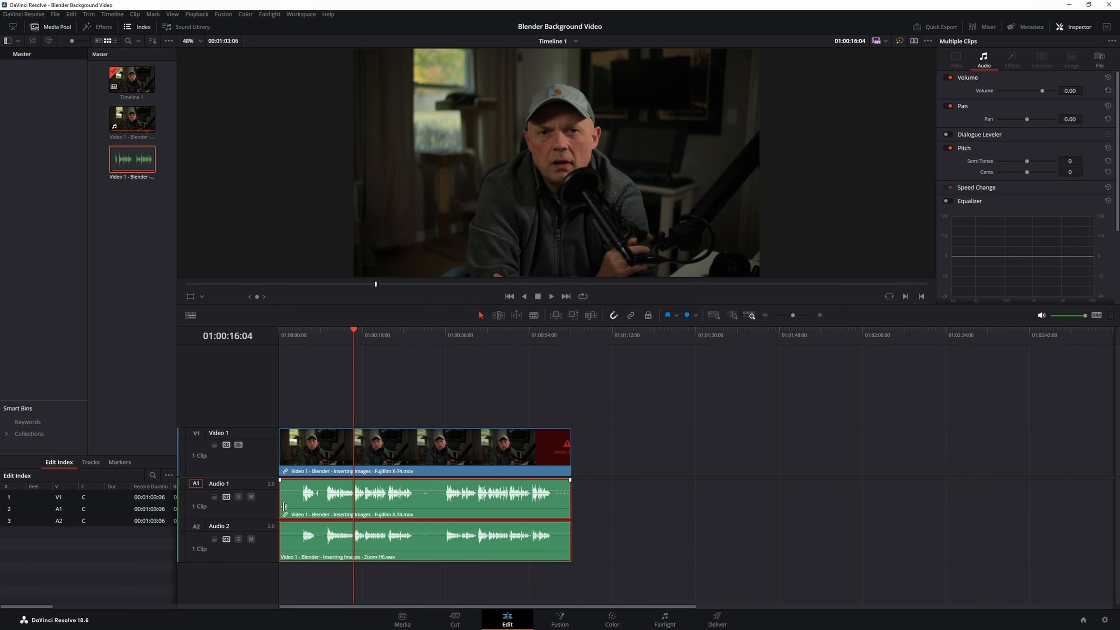
# Mute the Audio 2 track and play from about 01:00:10:22 to listen to the camera audio alone.
pyautogui.moveTo(355, 332); pyautogui.dragTo(329, 332)
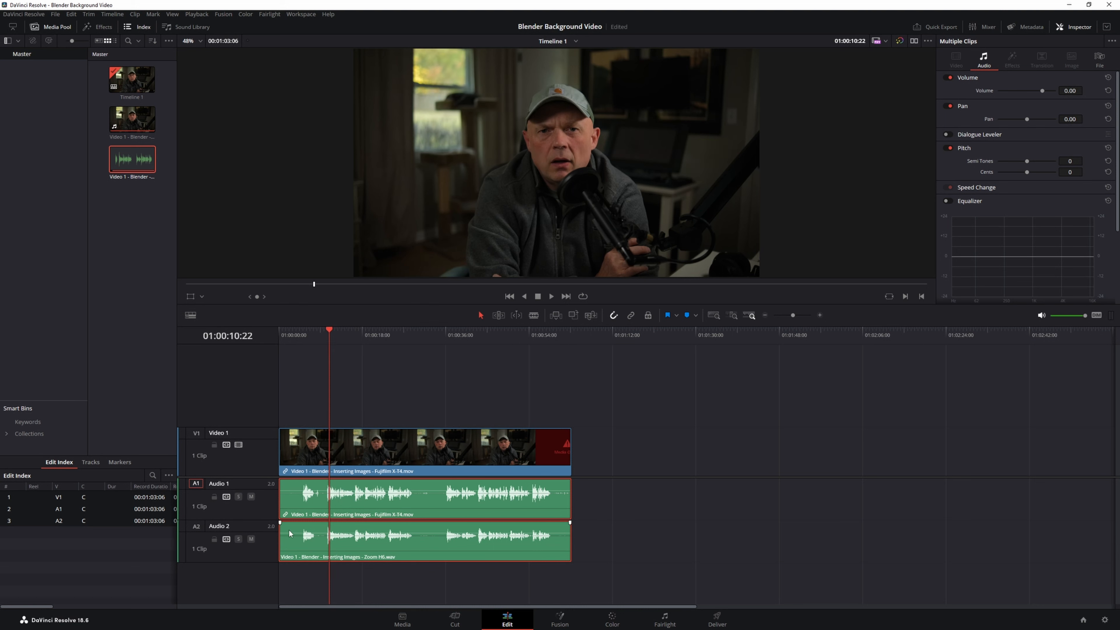
pyautogui.click(251, 538)
pyautogui.press('space')
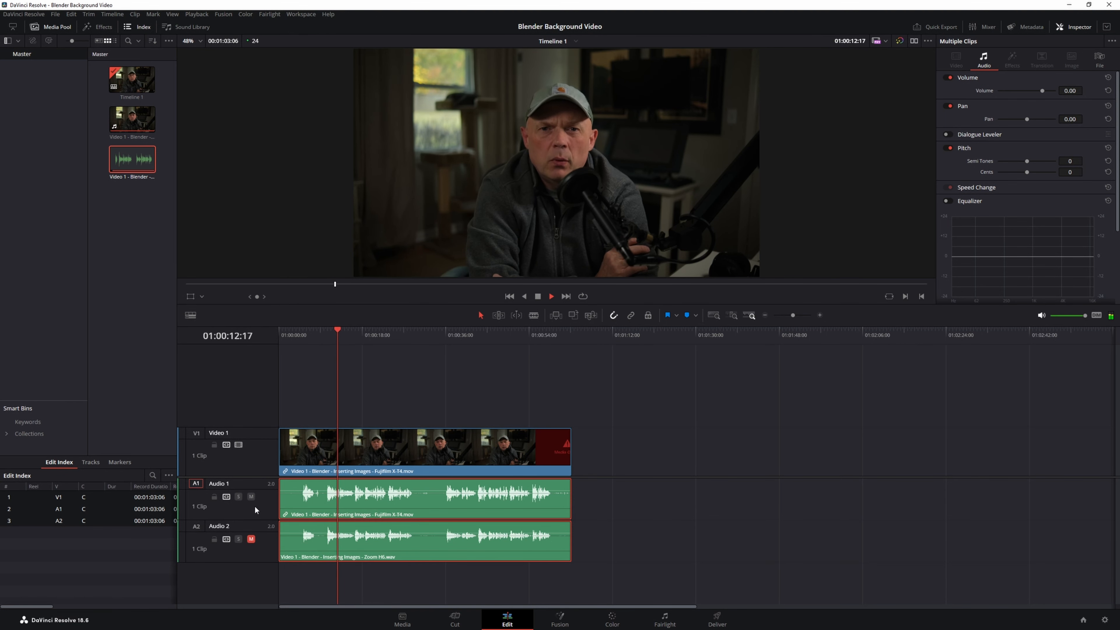
pyautogui.press('space')
# Mute Audio 1, unmute Audio 2 to play the Zoom H6 recording alone, and save the project.
pyautogui.click(251, 497)
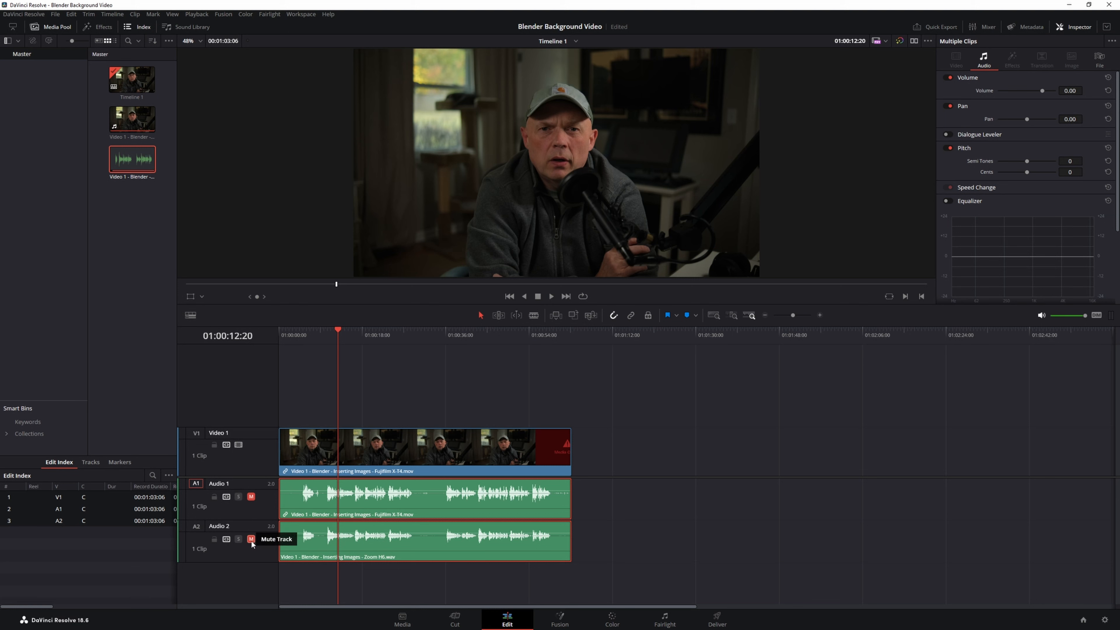
pyautogui.click(252, 539)
pyautogui.press('space')
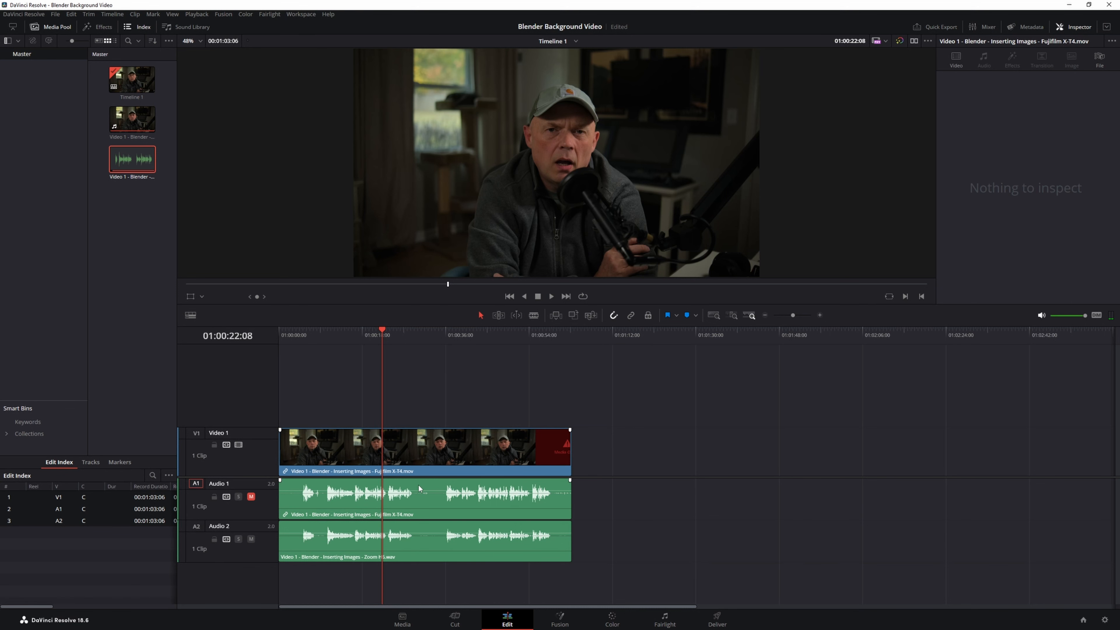
pyautogui.hotkey('ctrl', 's')
# Try deleting the camera audio clip from the Audio 1 track, and undo each deletion.
pyautogui.click(441, 502)
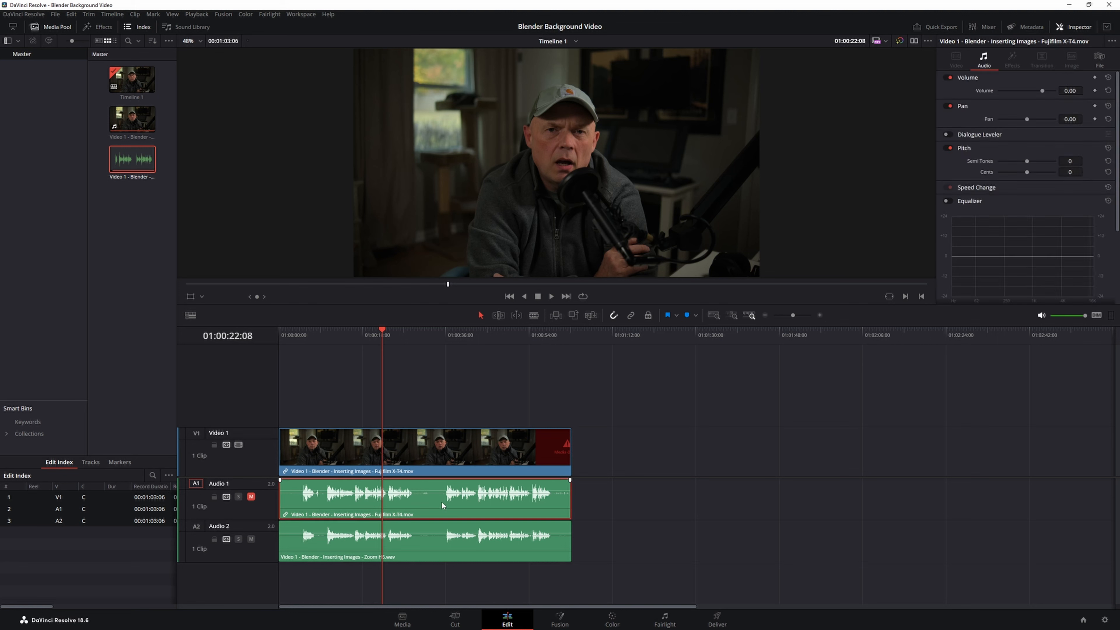
pyautogui.press('Delete')
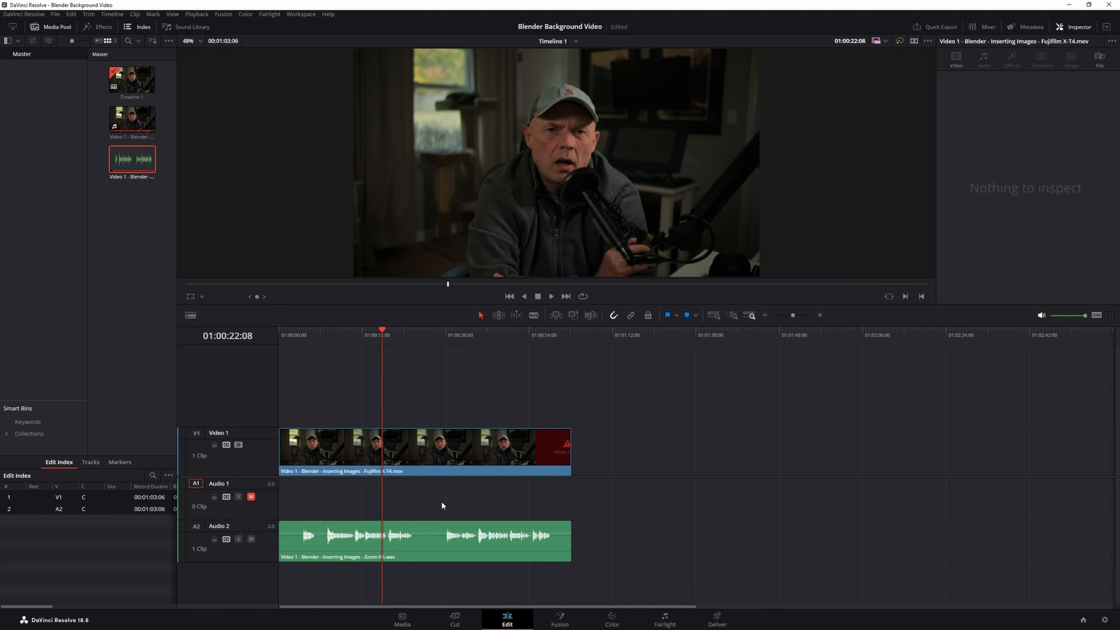
pyautogui.hotkey('ctrl', 's')
pyautogui.hotkey('ctrl', 'z')
pyautogui.click(502, 506)
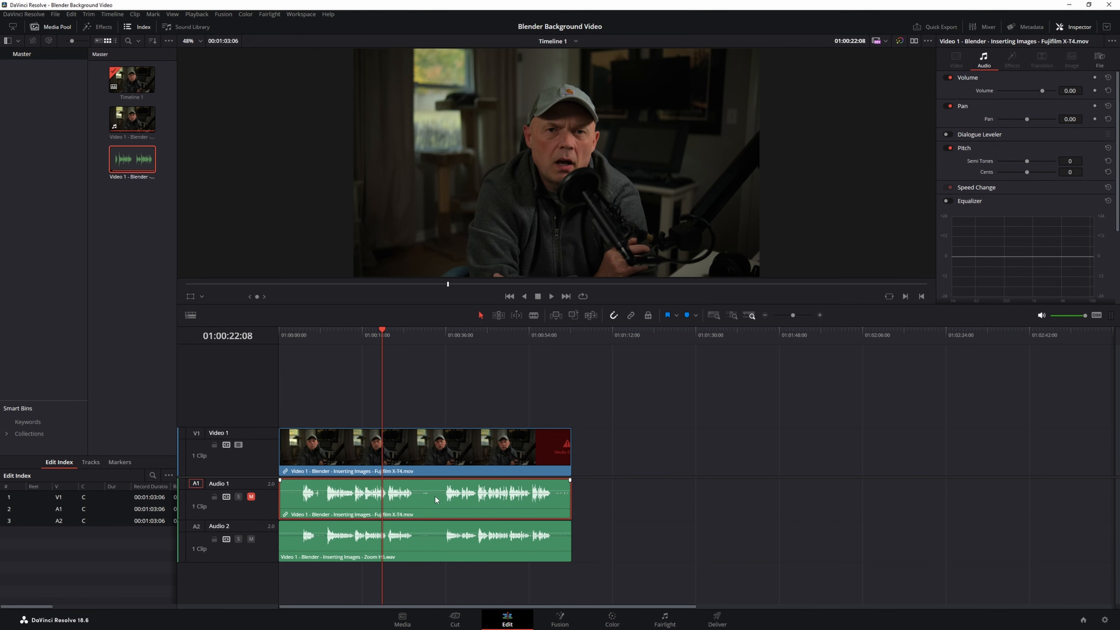
pyautogui.press('Delete')
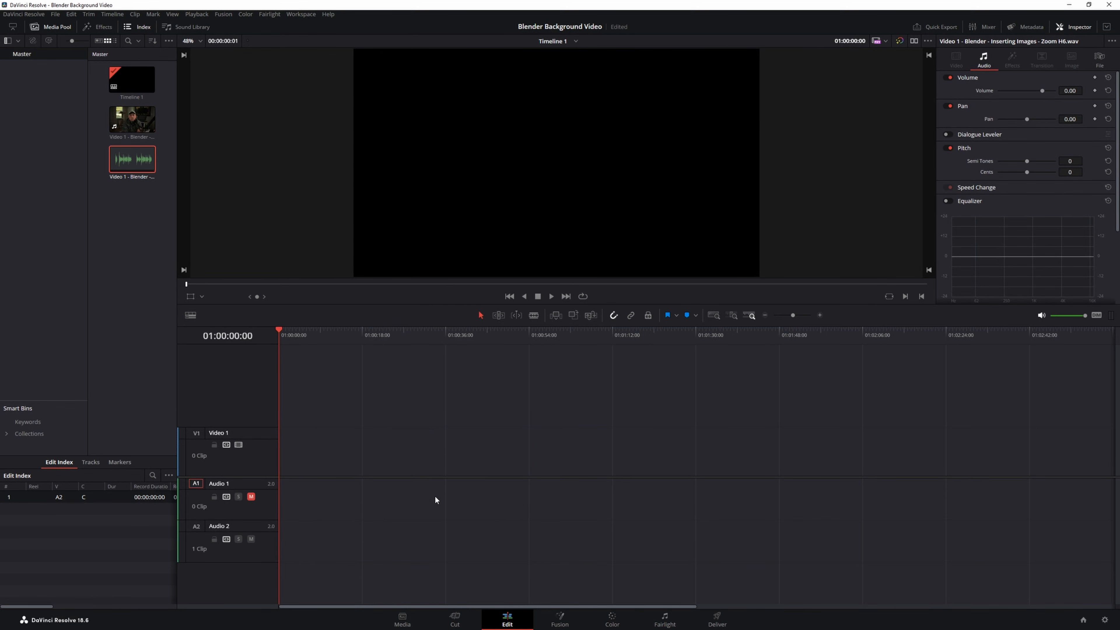
pyautogui.hotkey('ctrl', 'z')
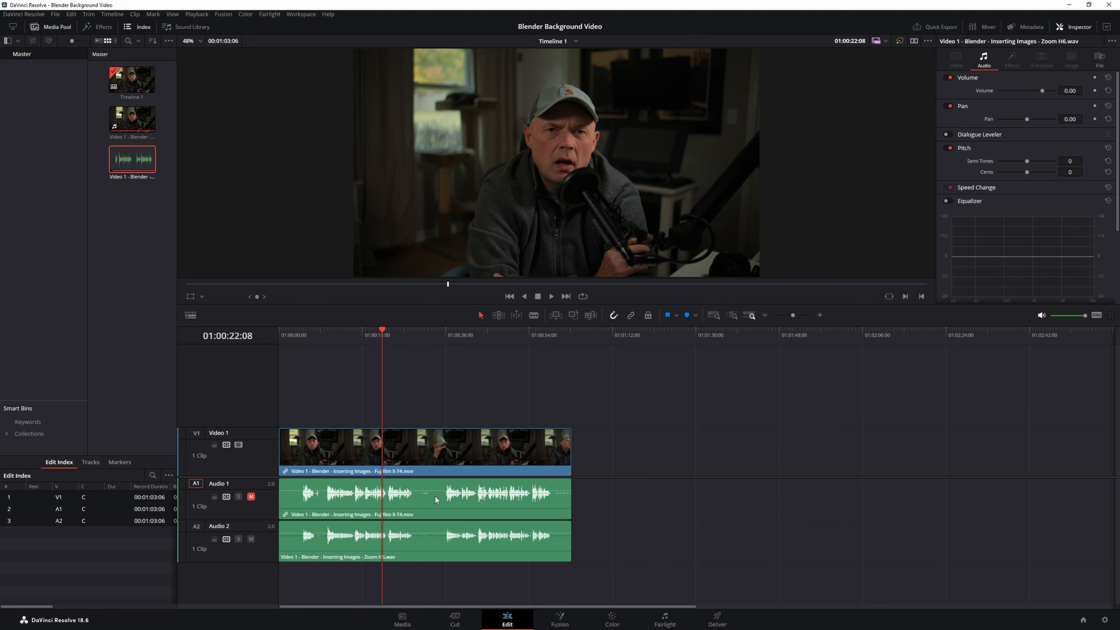
pyautogui.click(458, 501)
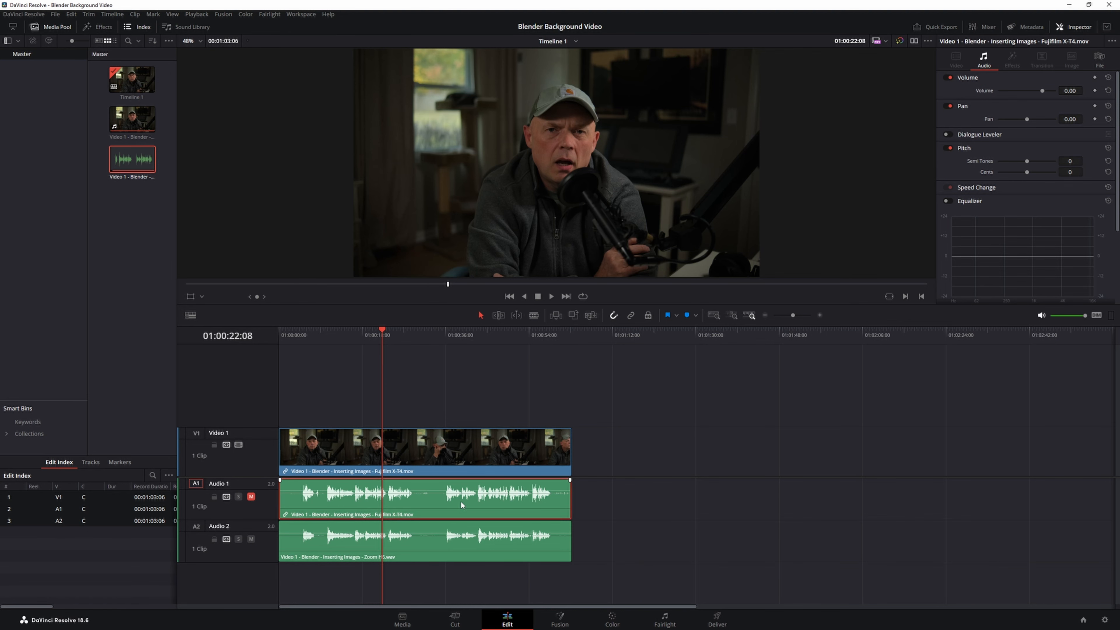
pyautogui.press('Delete')
pyautogui.hotkey('ctrl', 'z')
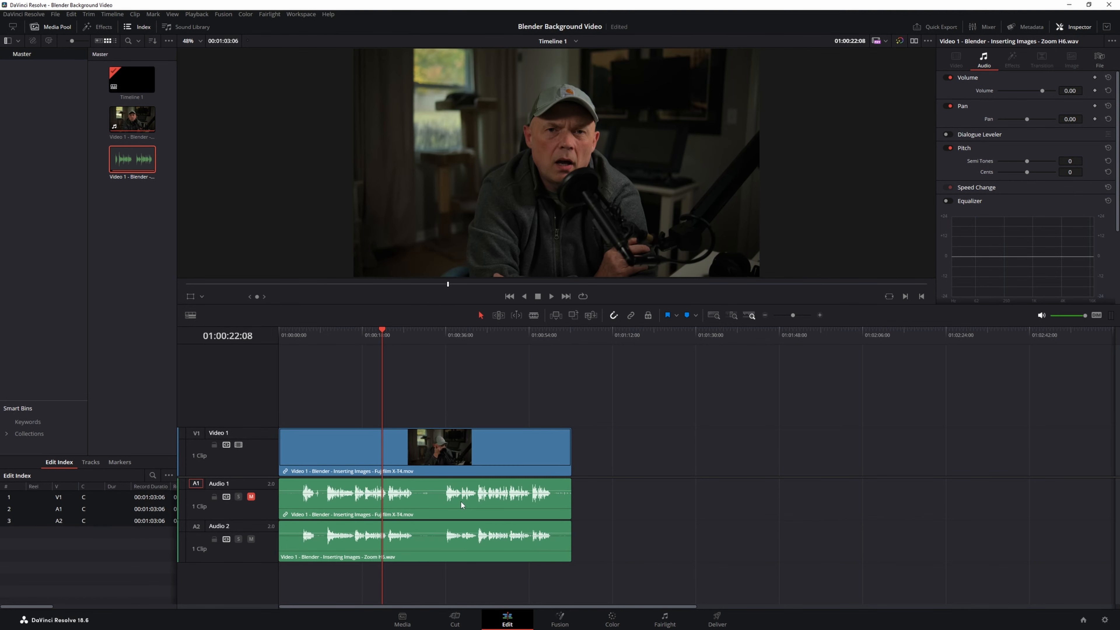
# Save the project and delete the Audio 1 track holding the camera audio.
pyautogui.hotkey('ctrl', 's')
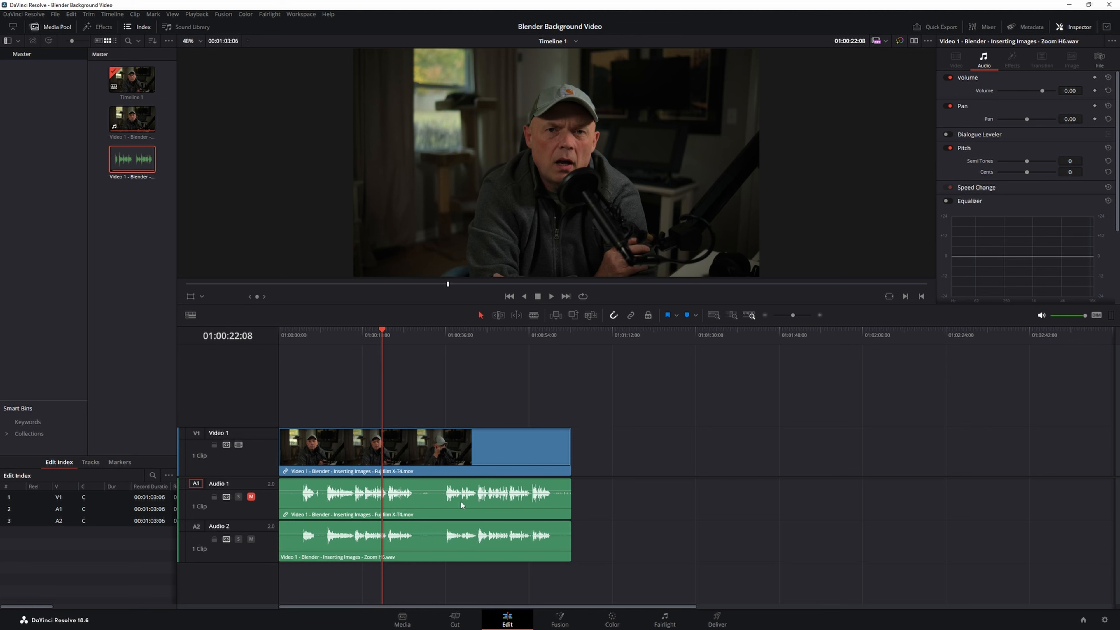
pyautogui.click(461, 500)
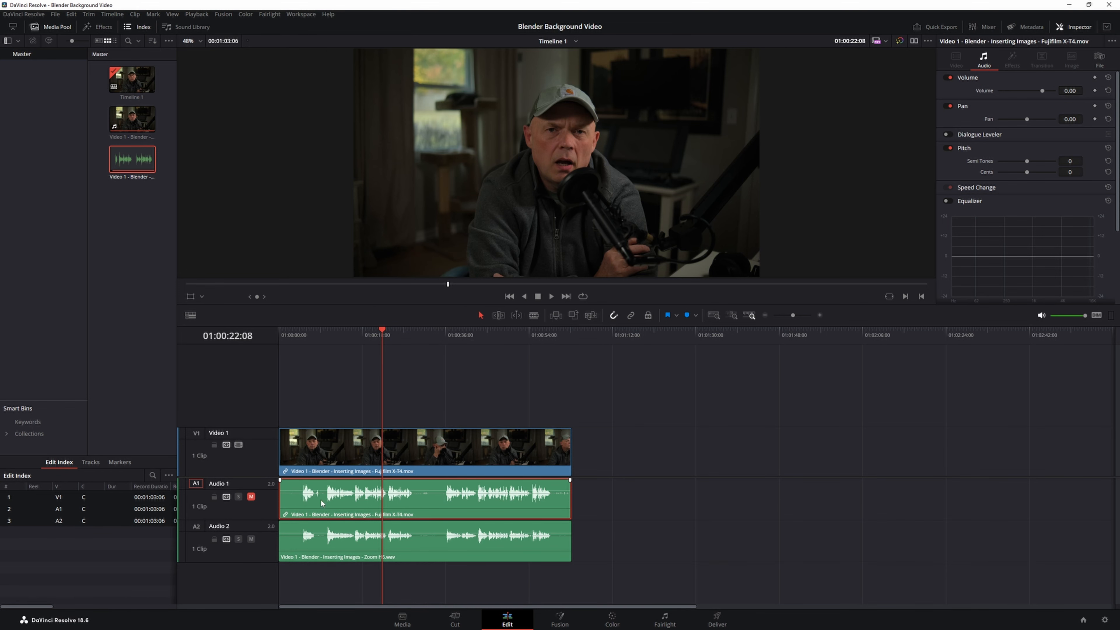
pyautogui.rightClick(257, 503)
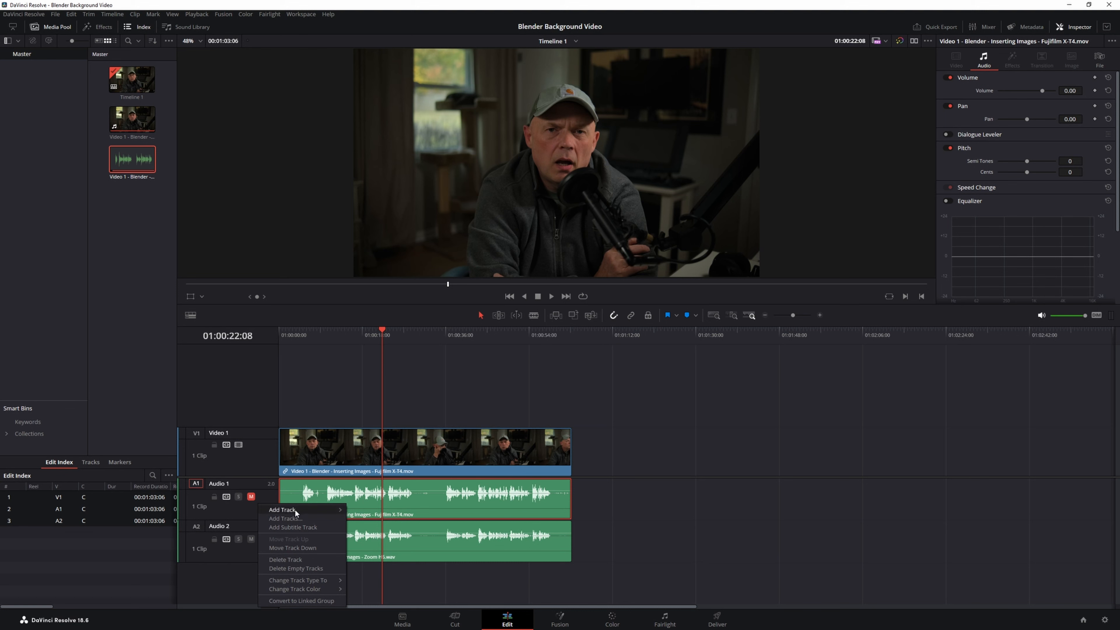
pyautogui.click(294, 558)
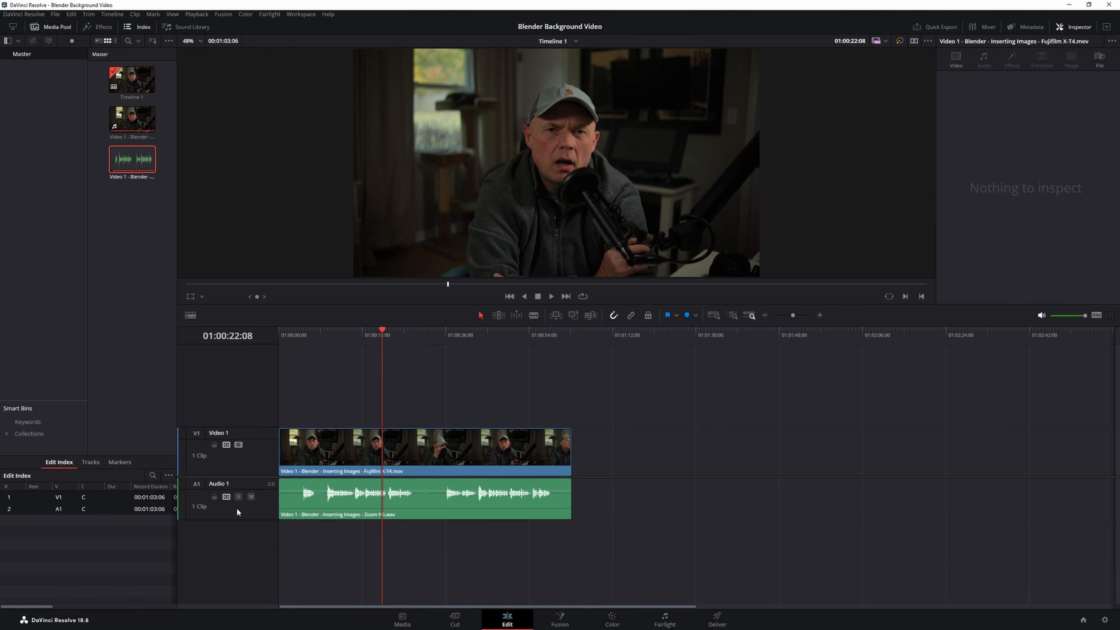
# Add the Video 2 OBS Blender recording to the timeline and butt it against the end of the camera clip at 01:01:03:06.
pyautogui.moveTo(382, 331); pyautogui.dragTo(568, 342)
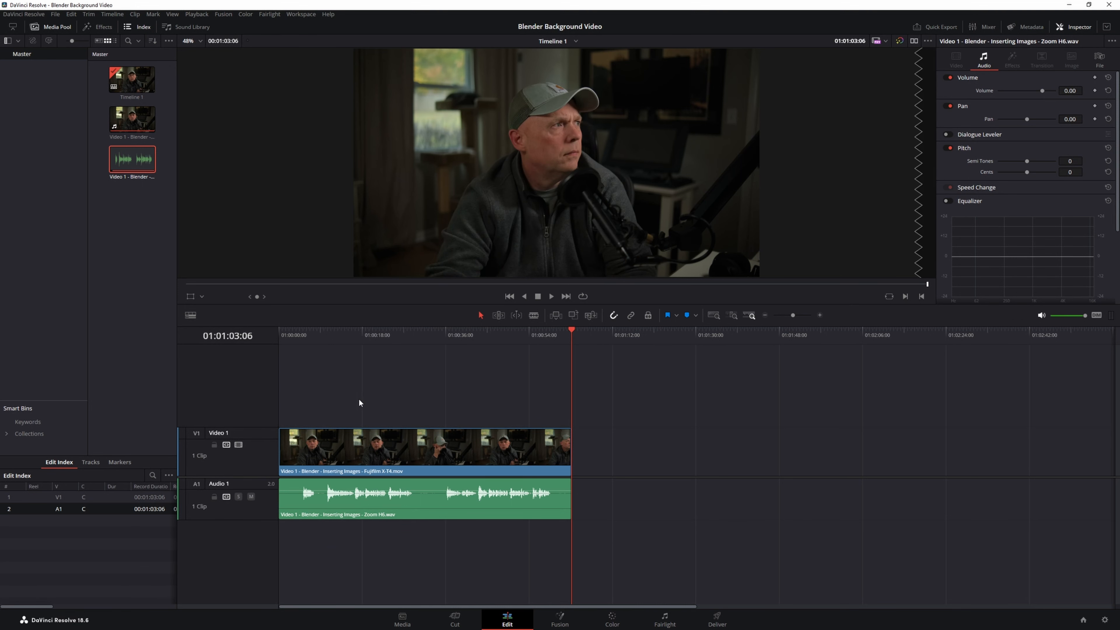
pyautogui.moveTo(133, 160); pyautogui.dragTo(637, 514)
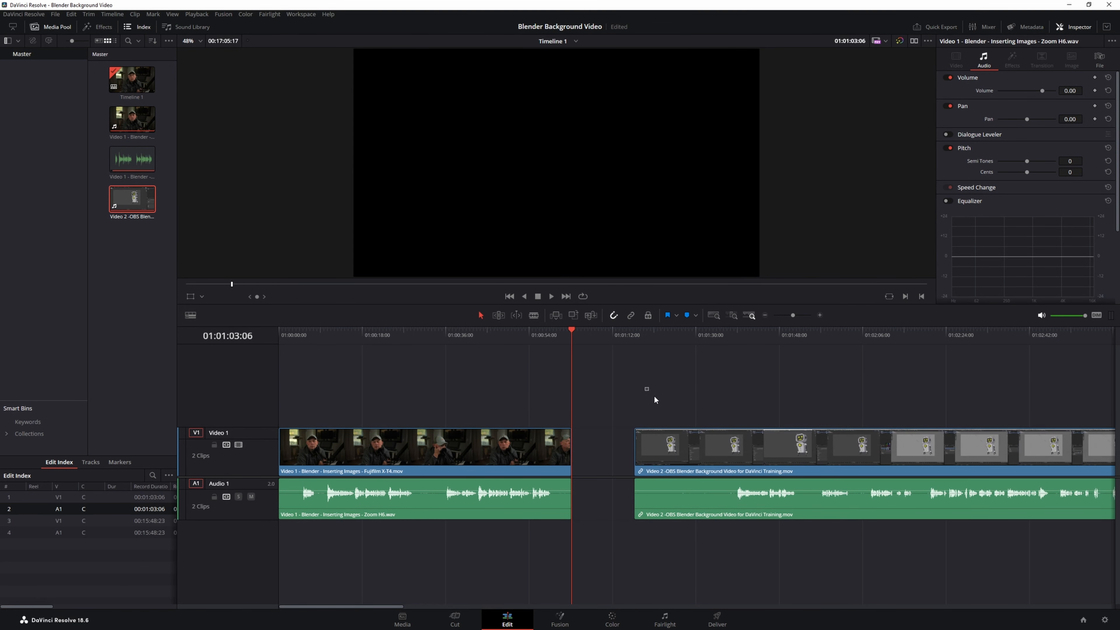
pyautogui.moveTo(645, 387); pyautogui.dragTo(730, 513)
pyautogui.moveTo(738, 462); pyautogui.dragTo(666, 466)
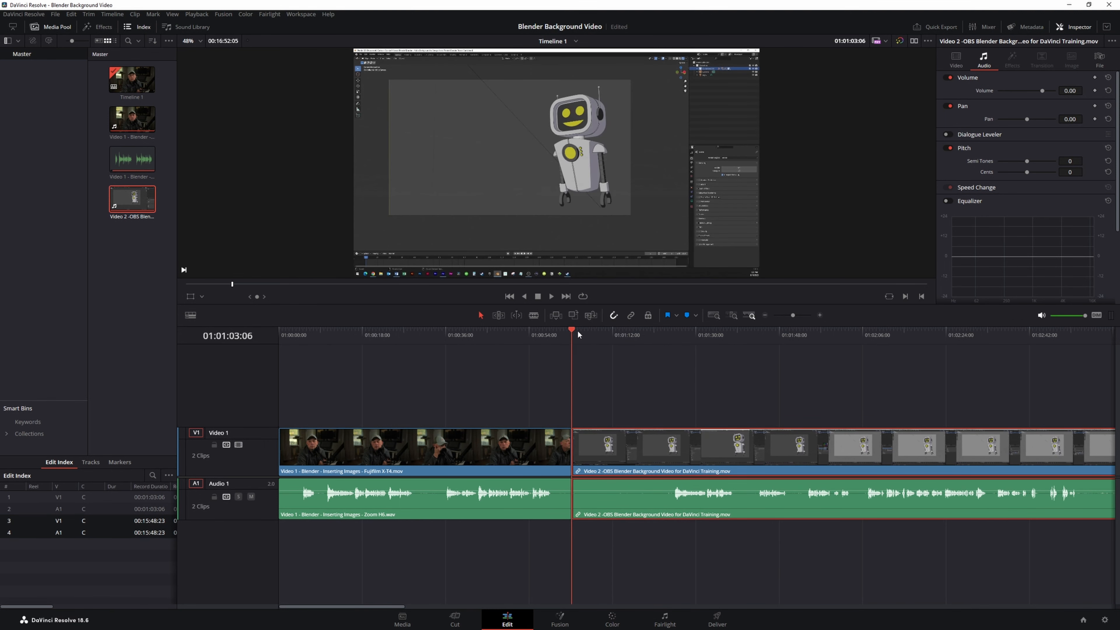
# Move the Video 2 clip away from the camera clip and snap it back against the camera clip's end.
pyautogui.moveTo(579, 330)
pyautogui.mouseDown()
pyautogui.moveTo(559, 343)
pyautogui.moveTo(575, 345)
pyautogui.mouseUp()
pyautogui.moveTo(645, 493)
pyautogui.mouseDown()
pyautogui.moveTo(663, 494)
pyautogui.moveTo(630, 494)
pyautogui.moveTo(659, 493)
pyautogui.mouseUp()
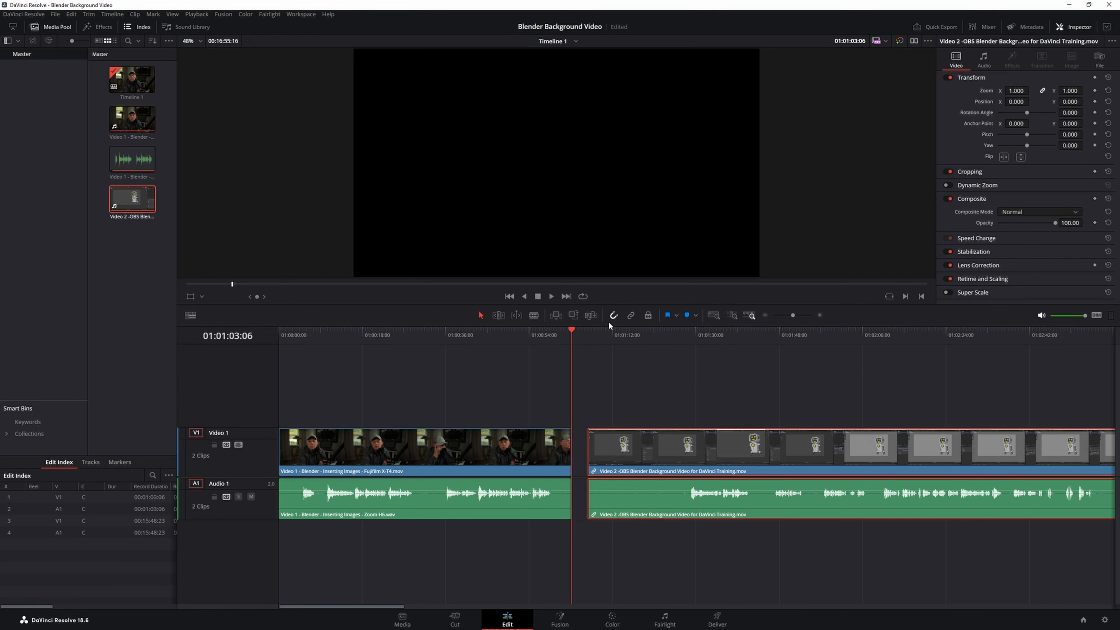
pyautogui.moveTo(600, 382); pyautogui.dragTo(642, 494)
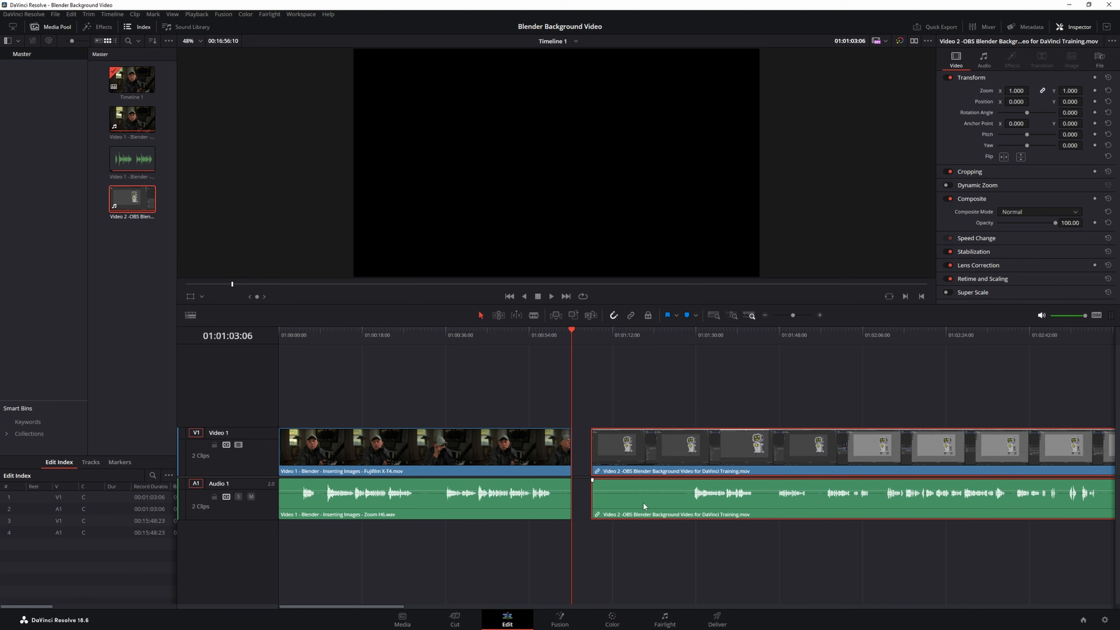
pyautogui.moveTo(644, 502); pyautogui.dragTo(626, 503)
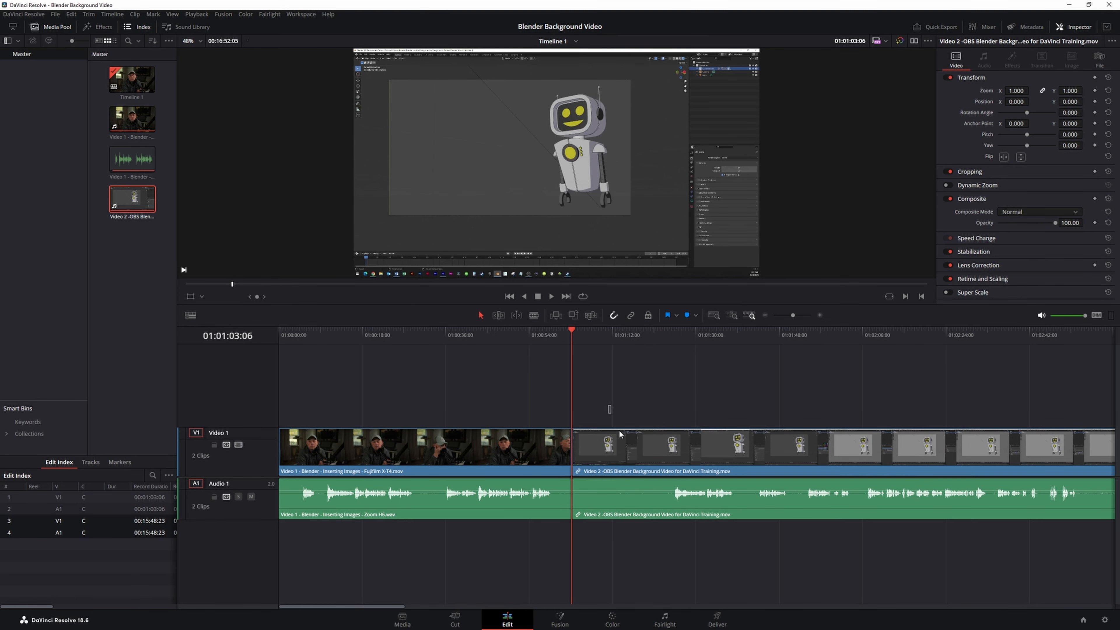
# Try moving the Video 2 clip so it overlaps the end of the camera clip, and undo the move.
pyautogui.moveTo(620, 431); pyautogui.dragTo(646, 497)
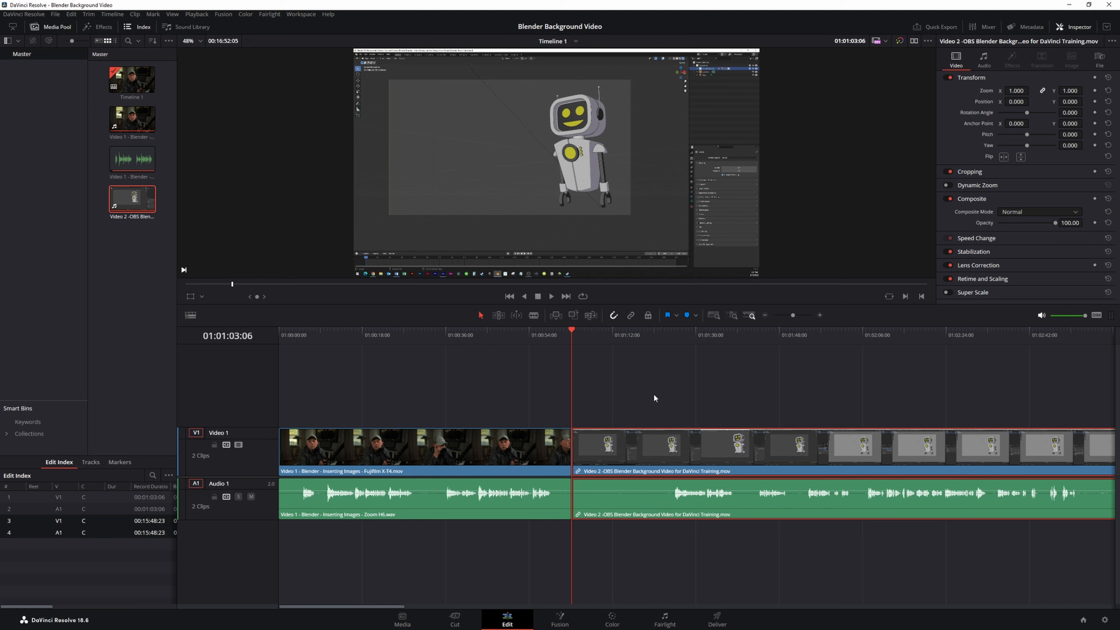
pyautogui.click(619, 396)
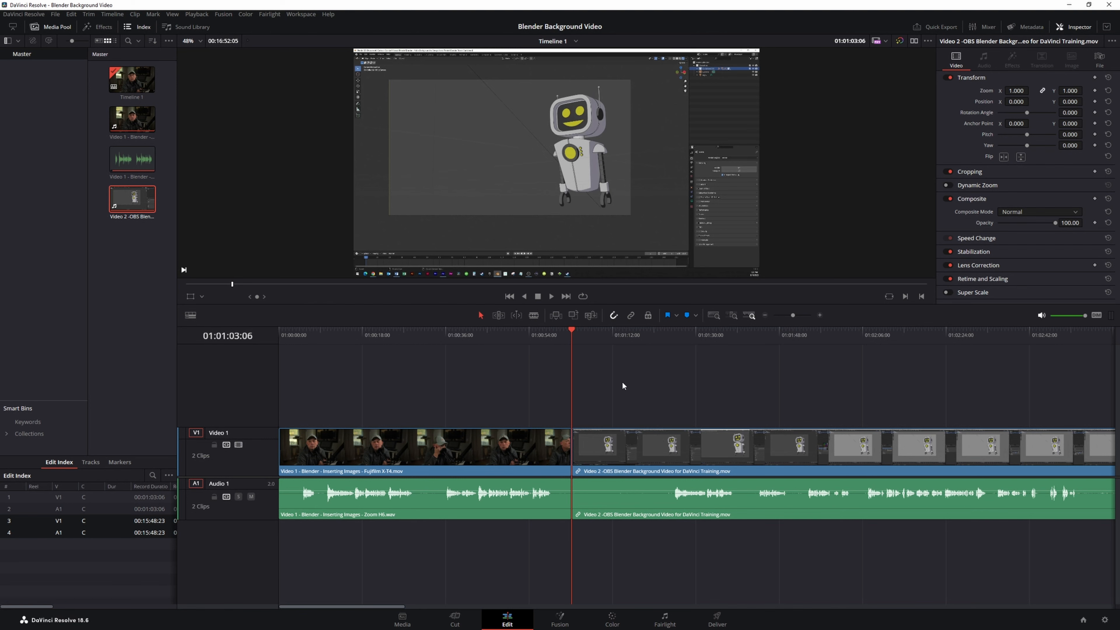
pyautogui.moveTo(613, 387); pyautogui.dragTo(683, 524)
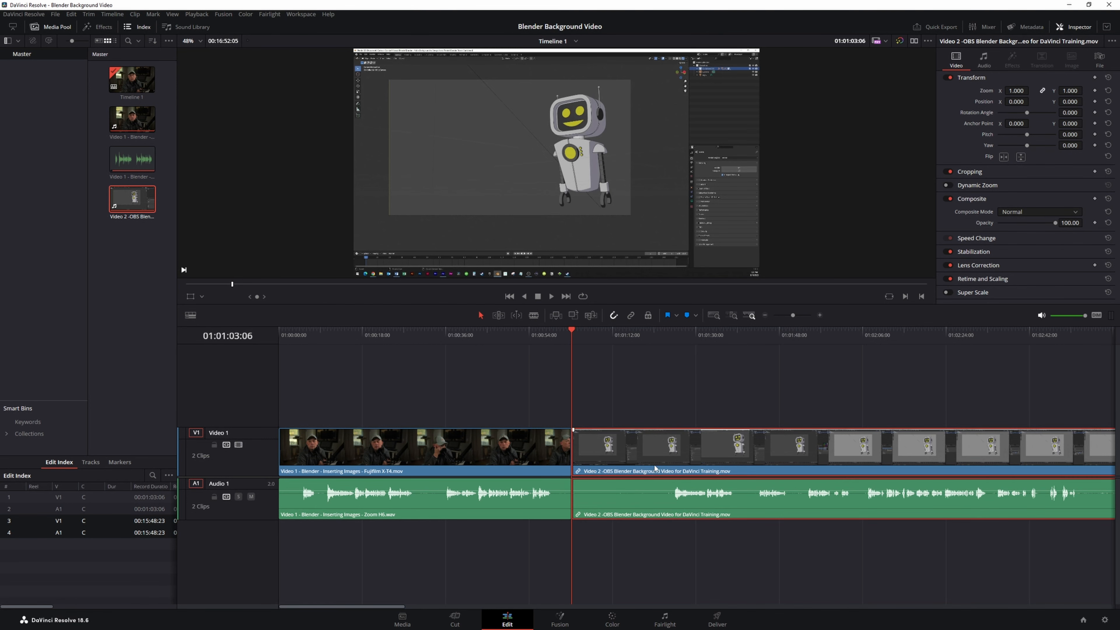
pyautogui.moveTo(648, 462)
pyautogui.mouseDown()
pyautogui.moveTo(706, 458)
pyautogui.moveTo(638, 457)
pyautogui.mouseUp()
pyautogui.click(653, 396)
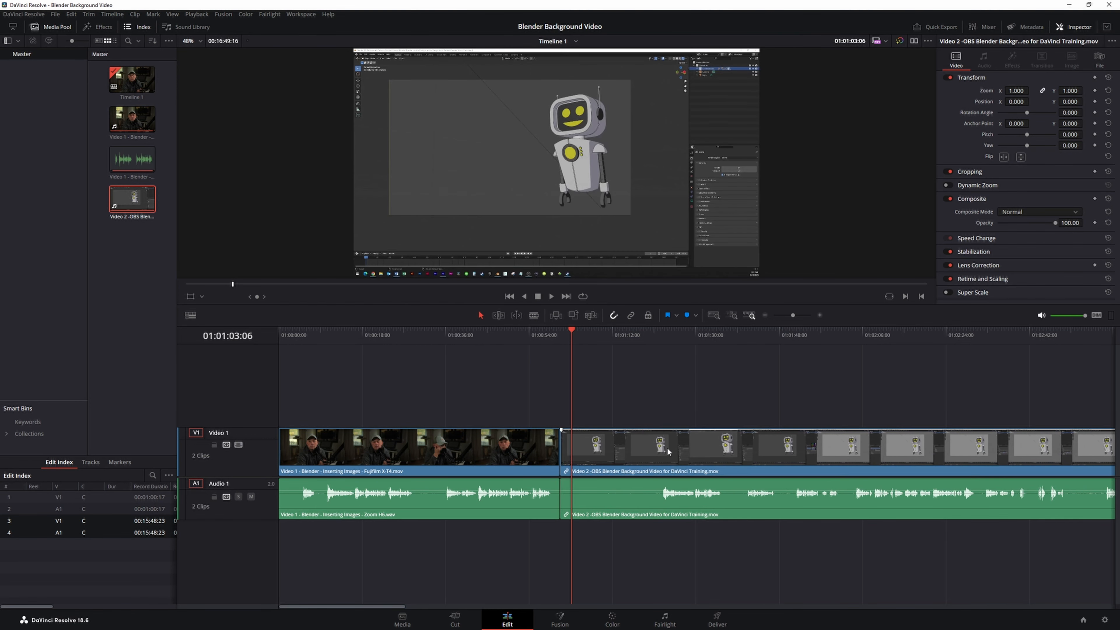
pyautogui.hotkey('ctrl', 'z')
# Create empty Video 2 and Audio 2 tracks by shifting the Video 2 clip's picture and sound onto them and back.
pyautogui.moveTo(726, 449)
pyautogui.mouseDown()
pyautogui.moveTo(722, 405)
pyautogui.moveTo(726, 448)
pyautogui.mouseUp()
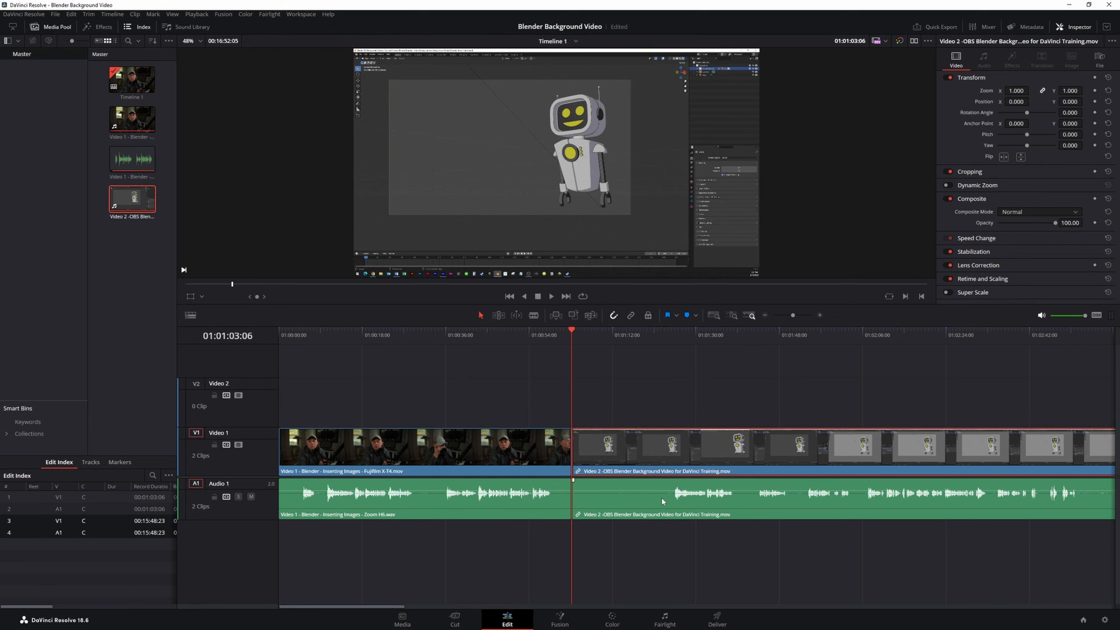
pyautogui.moveTo(662, 498)
pyautogui.mouseDown()
pyautogui.moveTo(655, 529)
pyautogui.moveTo(654, 503)
pyautogui.mouseUp()
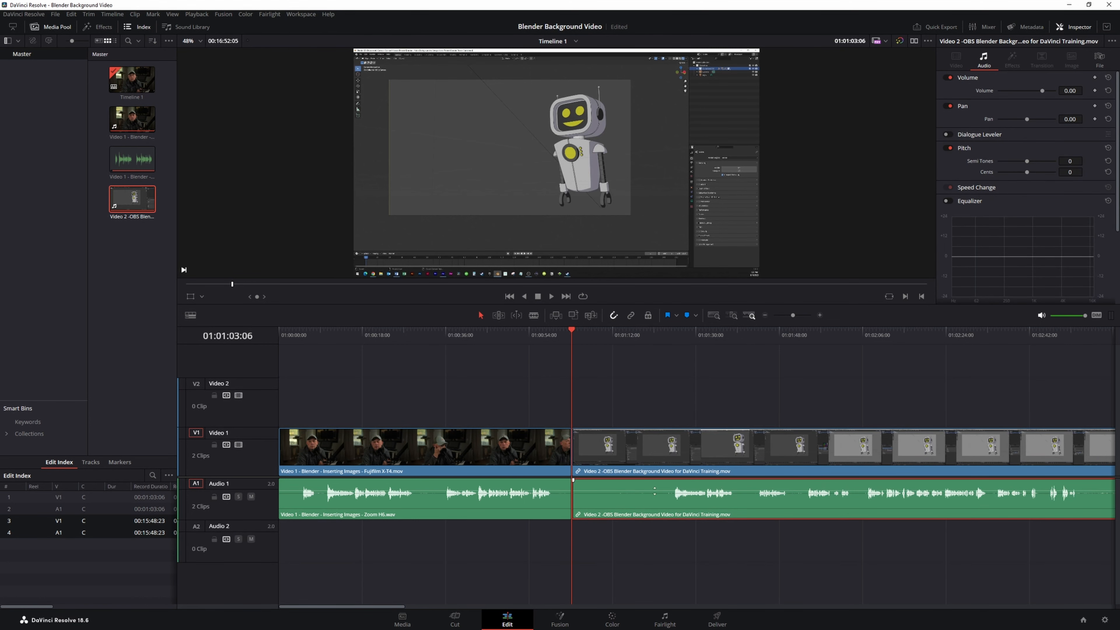
pyautogui.click(627, 399)
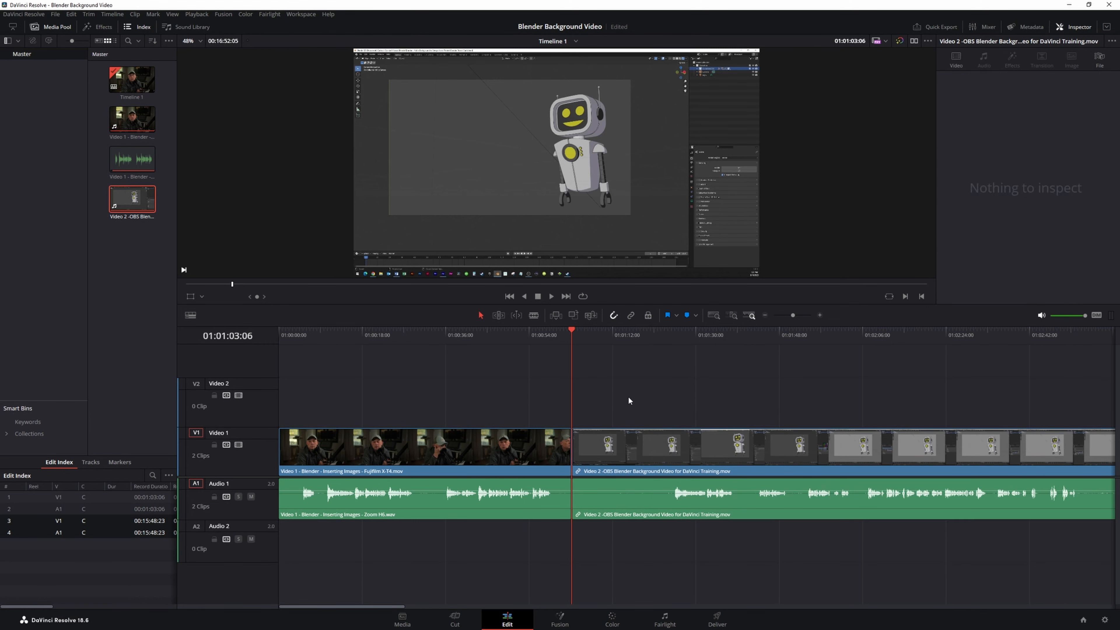
# Try cutting the Video 2 clip's picture and sound at three points with the Blade tool, and undo the cuts.
pyautogui.click(534, 315)
pyautogui.click(612, 441)
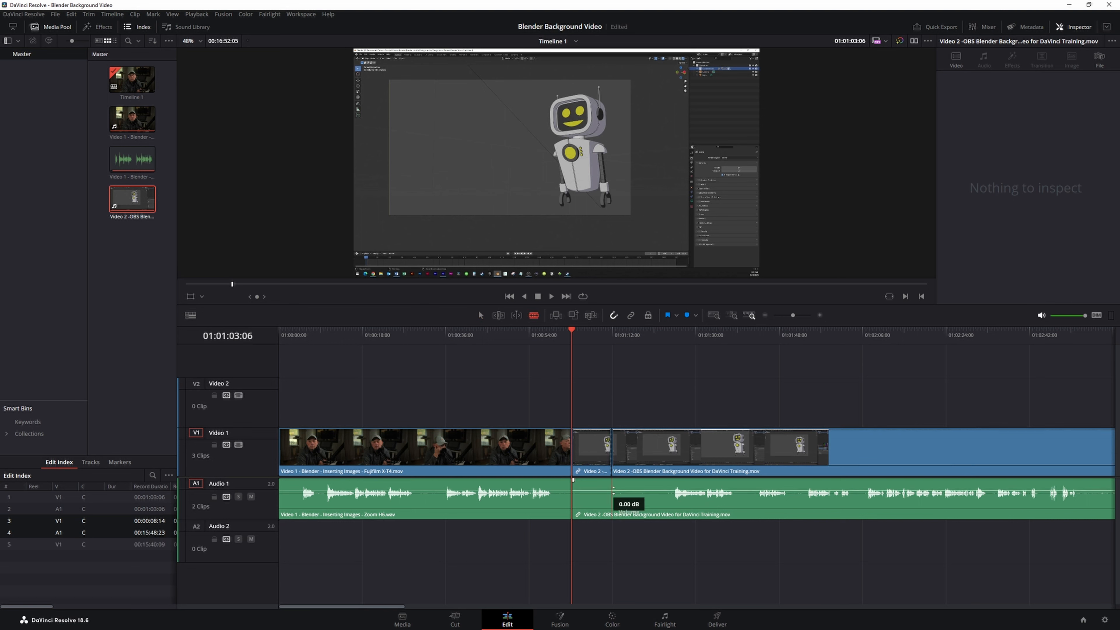
pyautogui.click(647, 498)
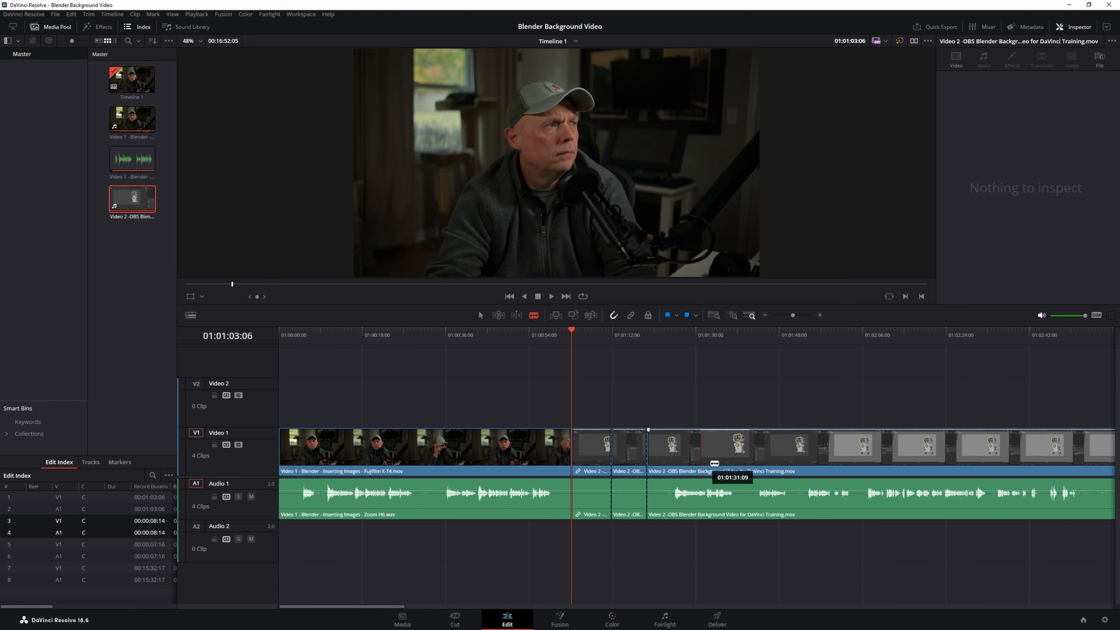
pyautogui.click(683, 446)
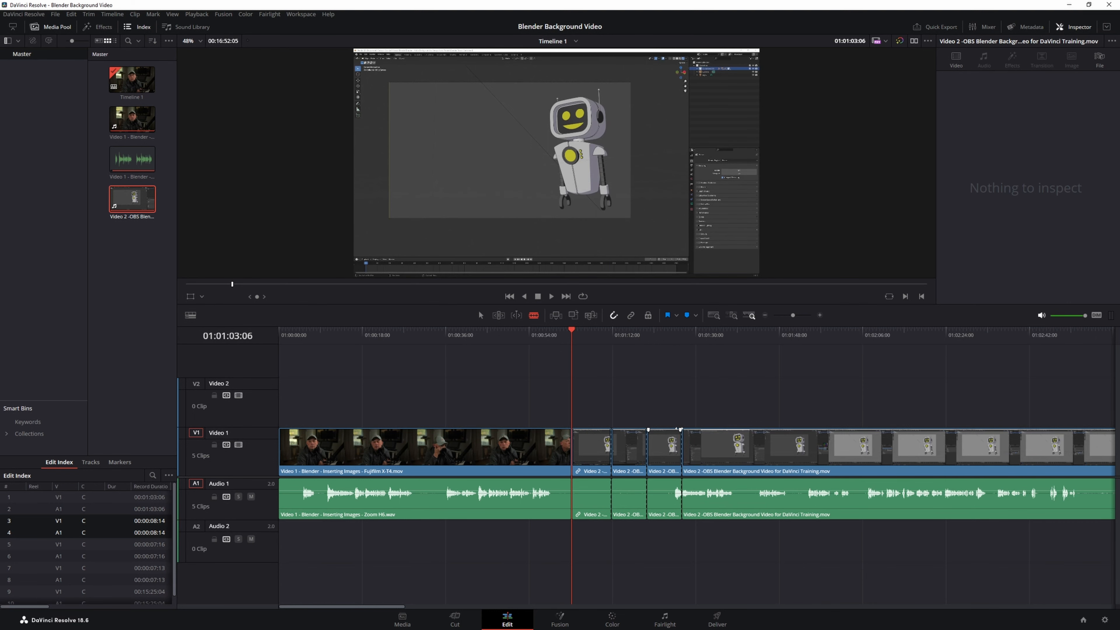
pyautogui.click(681, 490)
pyautogui.hotkey('ctrl', 'z')
pyautogui.hotkey('ctrl', 'z')
pyautogui.hotkey('ctrl', 'z')
# Try cutting the Video 2 clip at about 01:01:15:19 and 01:01:25:04, and undo both cuts.
pyautogui.click(630, 467)
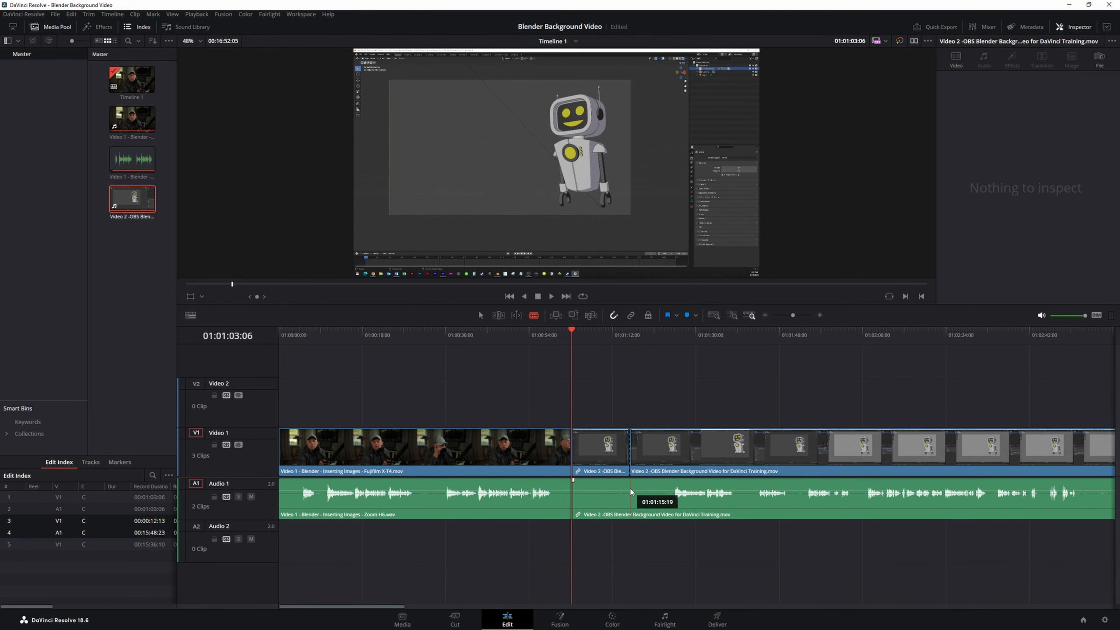
pyautogui.click(677, 494)
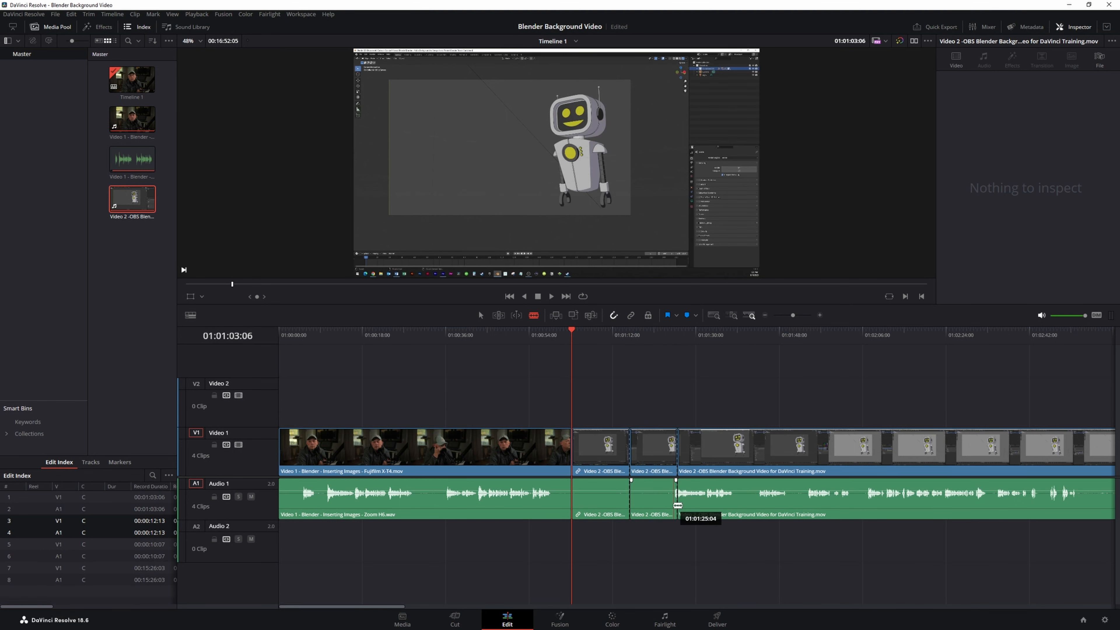
pyautogui.hotkey('ctrl', 'z')
pyautogui.hotkey('ctrl', 'z')
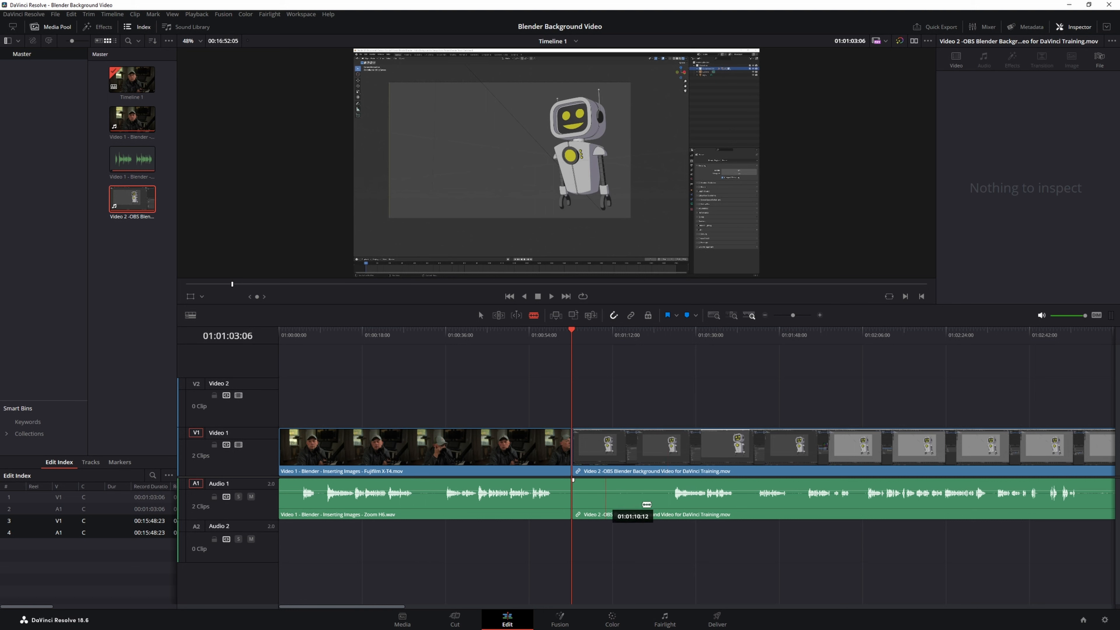
# Cut the Video 2 clip's picture and sound about 19 seconds after its start with the Blade tool, and save the project.
pyautogui.click(660, 448)
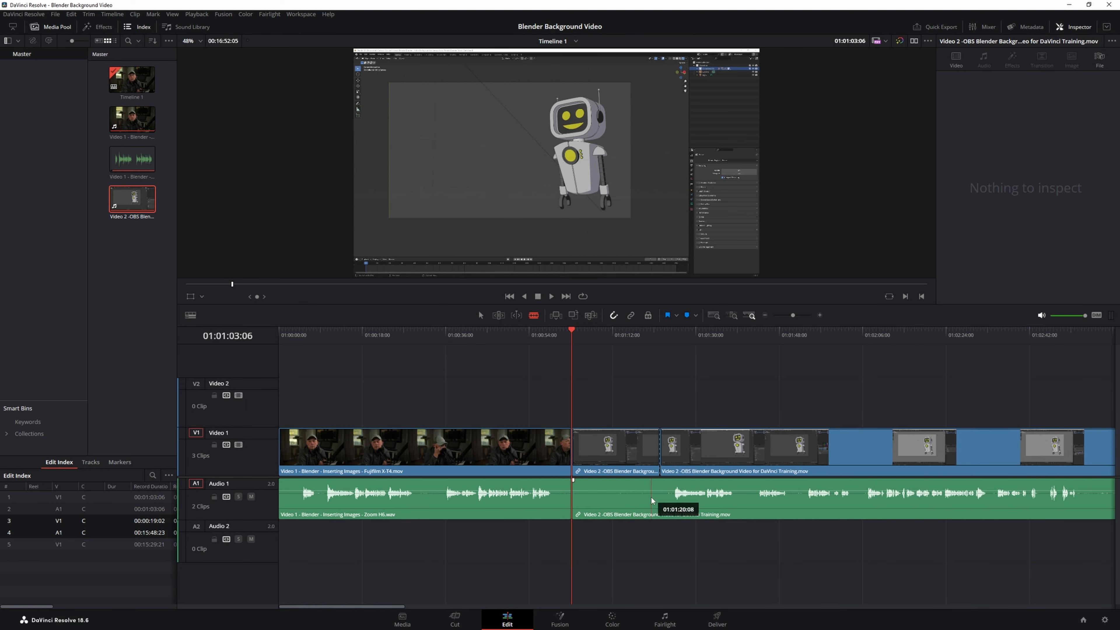
pyautogui.click(661, 498)
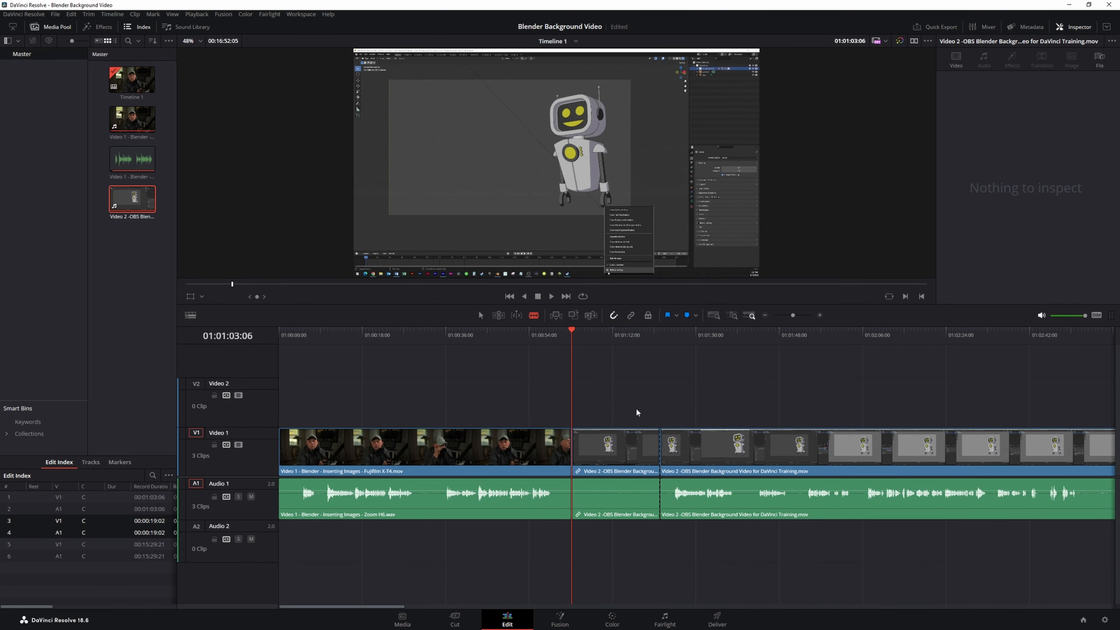
pyautogui.hotkey('ctrl', 's')
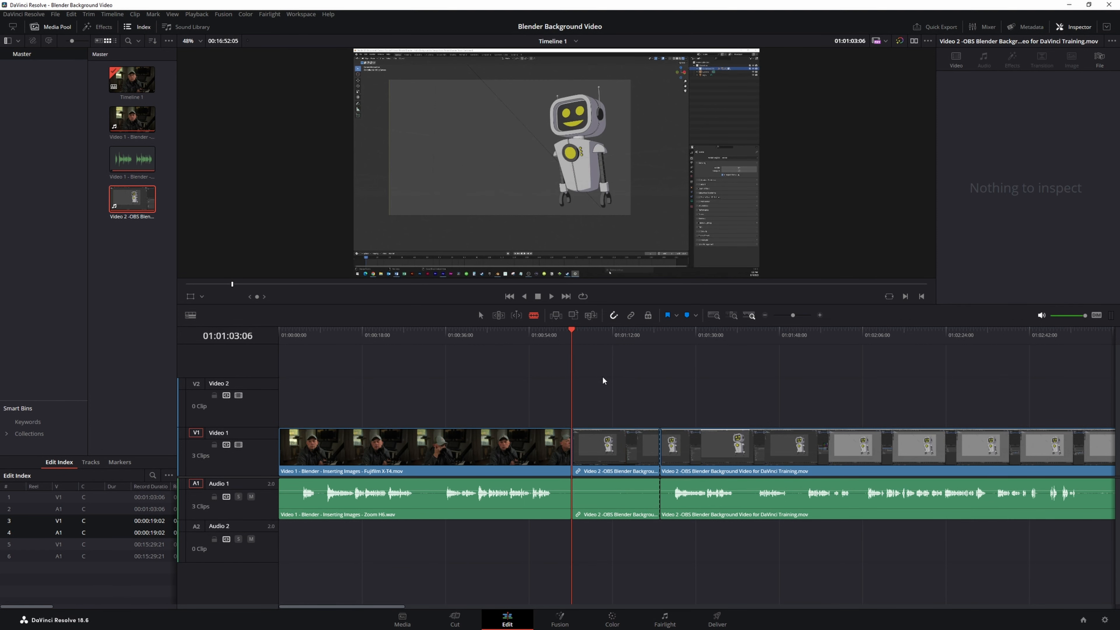
# Ripple-delete the opening piece of the Video 2 clip, including its audio, so the remainder follows the camera clip.
pyautogui.moveTo(598, 375); pyautogui.dragTo(635, 509)
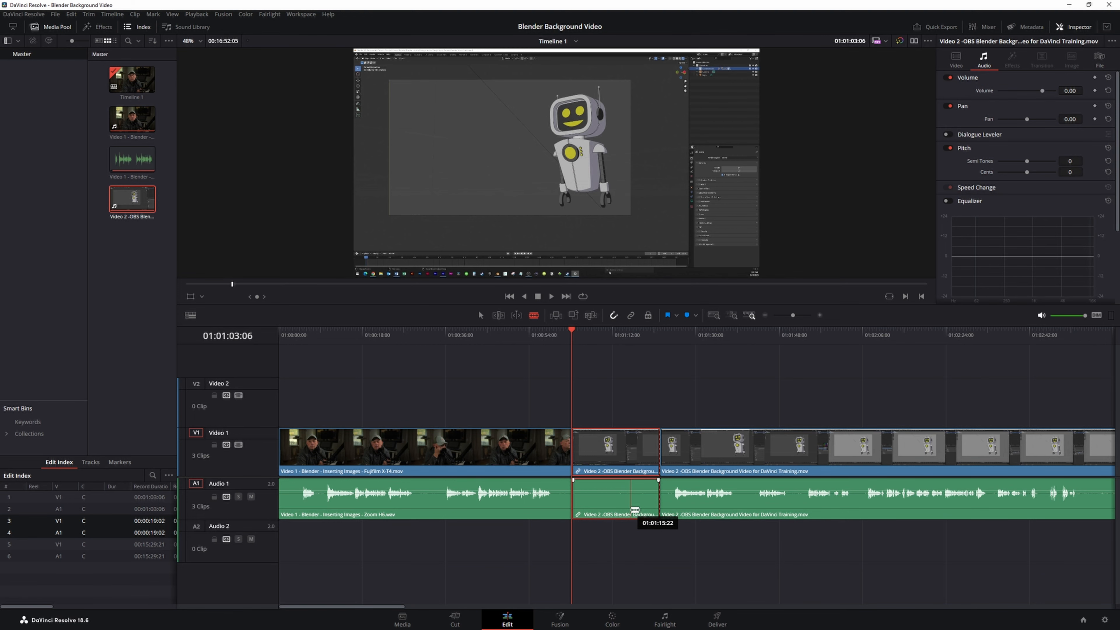
pyautogui.press('Delete')
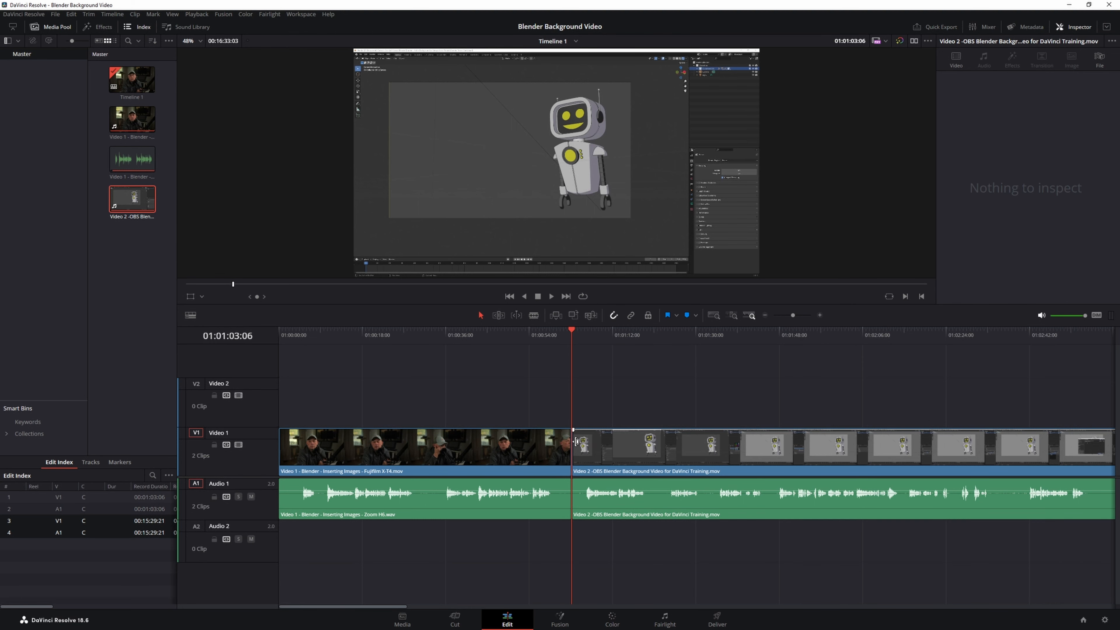
# Try trimming about 16 seconds off the start of the Video 2 clip's picture and sound and deleting the gap.
pyautogui.moveTo(575, 442); pyautogui.dragTo(651, 447)
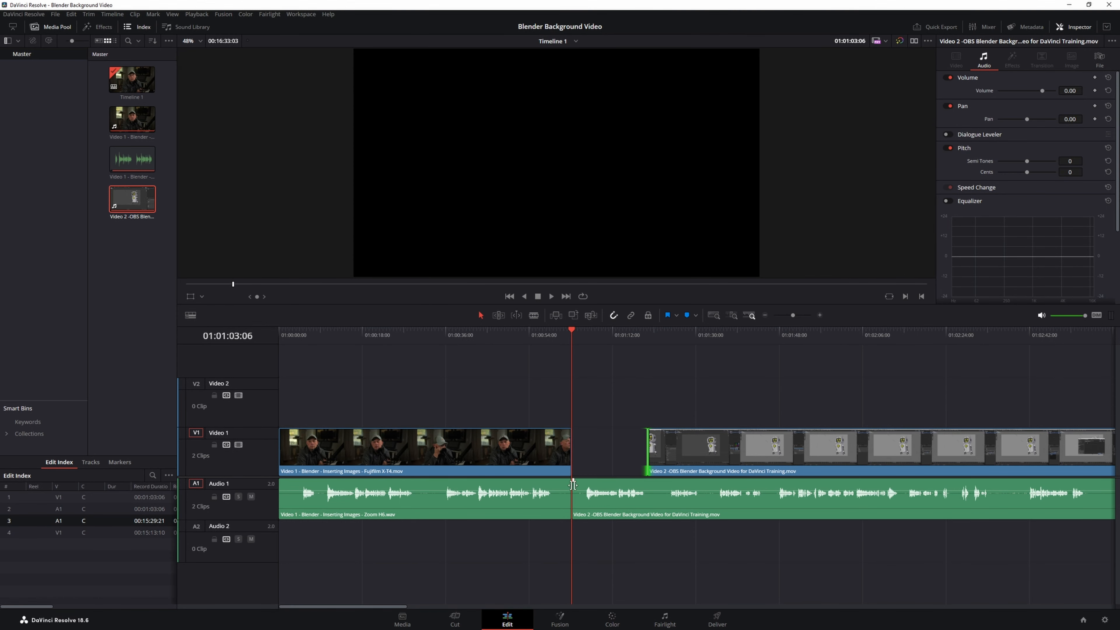
pyautogui.moveTo(573, 491); pyautogui.dragTo(649, 493)
pyautogui.click(633, 404)
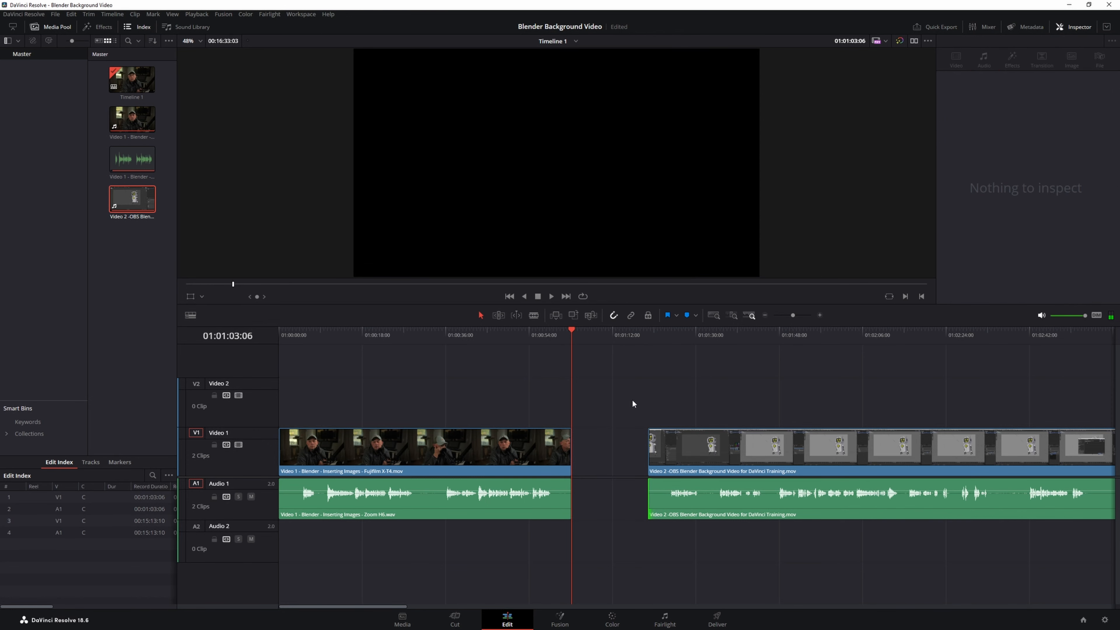
pyautogui.click(617, 428)
pyautogui.press('Delete')
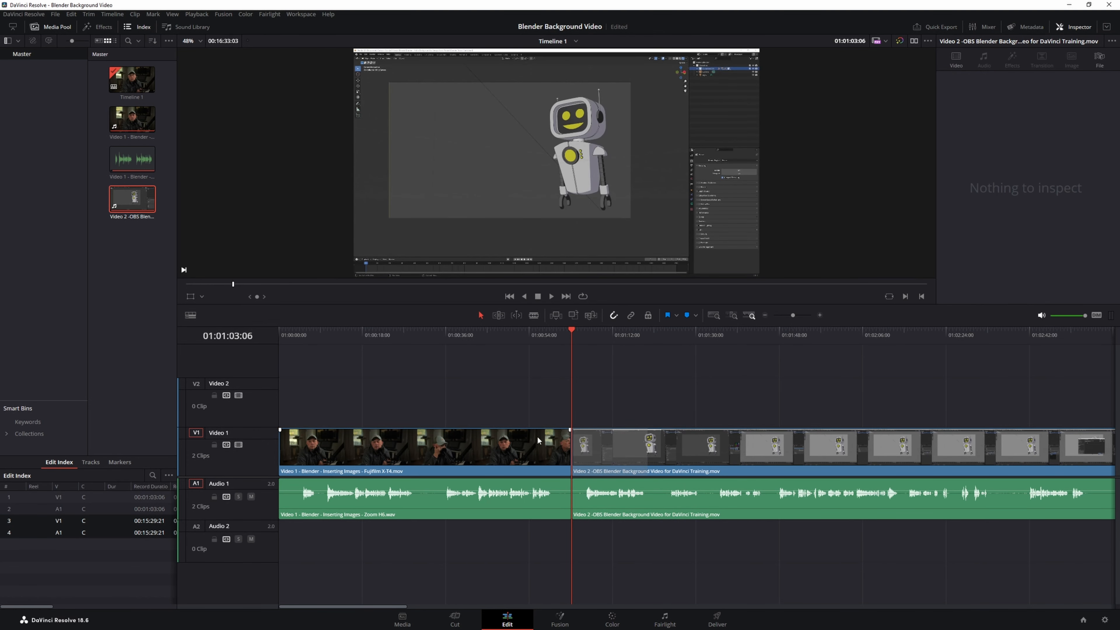
# Save the project and move the playhead to 01:00:42:23 within the camera clip.
pyautogui.hotkey('ctrl', 's')
pyautogui.moveTo(571, 328); pyautogui.dragTo(477, 330)
pyautogui.hotkey('ctrl', 'b')
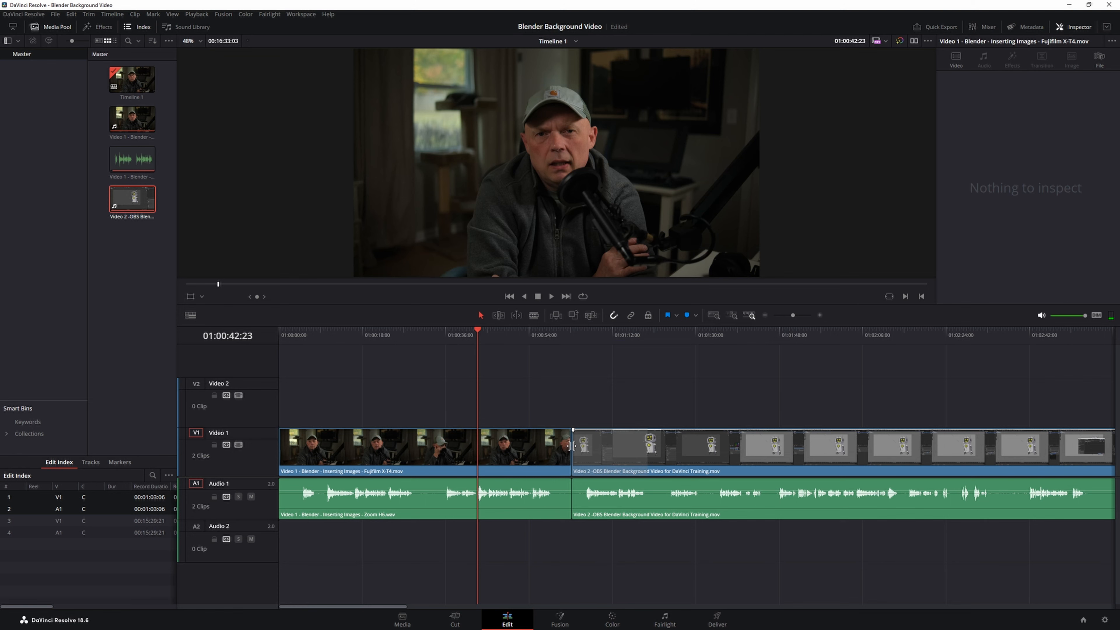
# Try extending the end of the camera clip's picture past the edit point with the Video 2 clip.
pyautogui.moveTo(571, 447)
pyautogui.mouseDown()
pyautogui.moveTo(498, 448)
pyautogui.moveTo(621, 446)
pyautogui.moveTo(579, 446)
pyautogui.mouseUp()
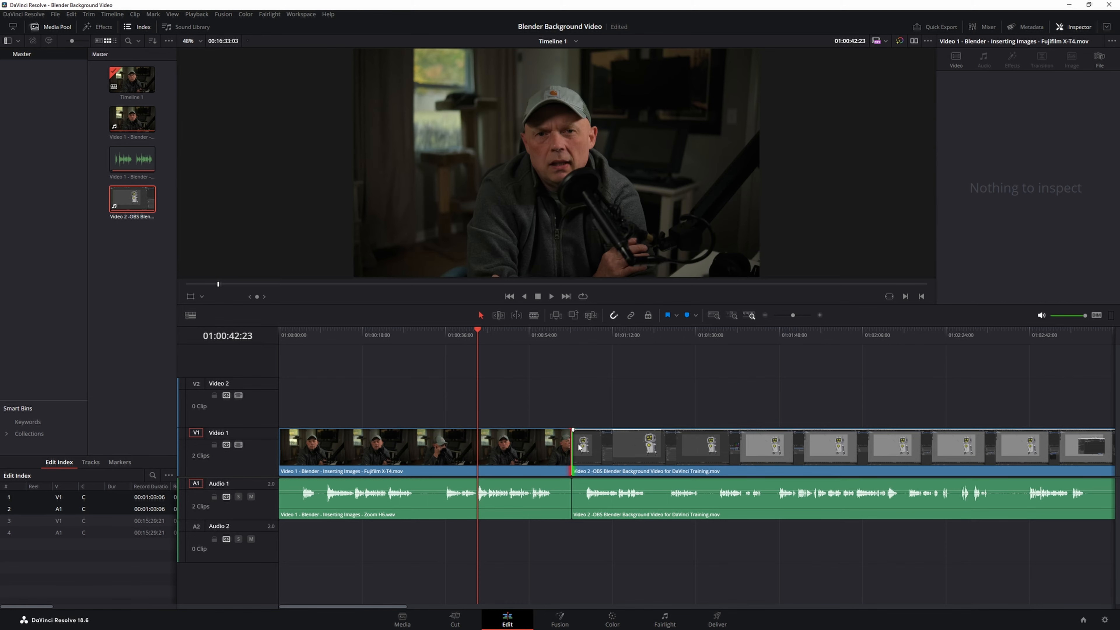
pyautogui.click(520, 448)
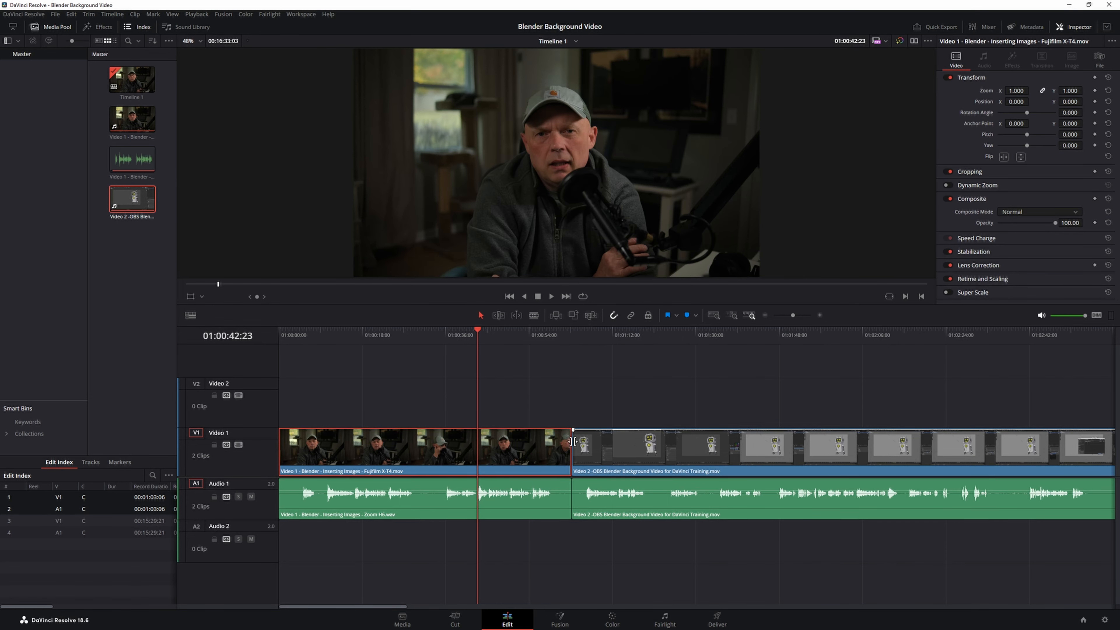
pyautogui.moveTo(571, 446); pyautogui.dragTo(631, 439)
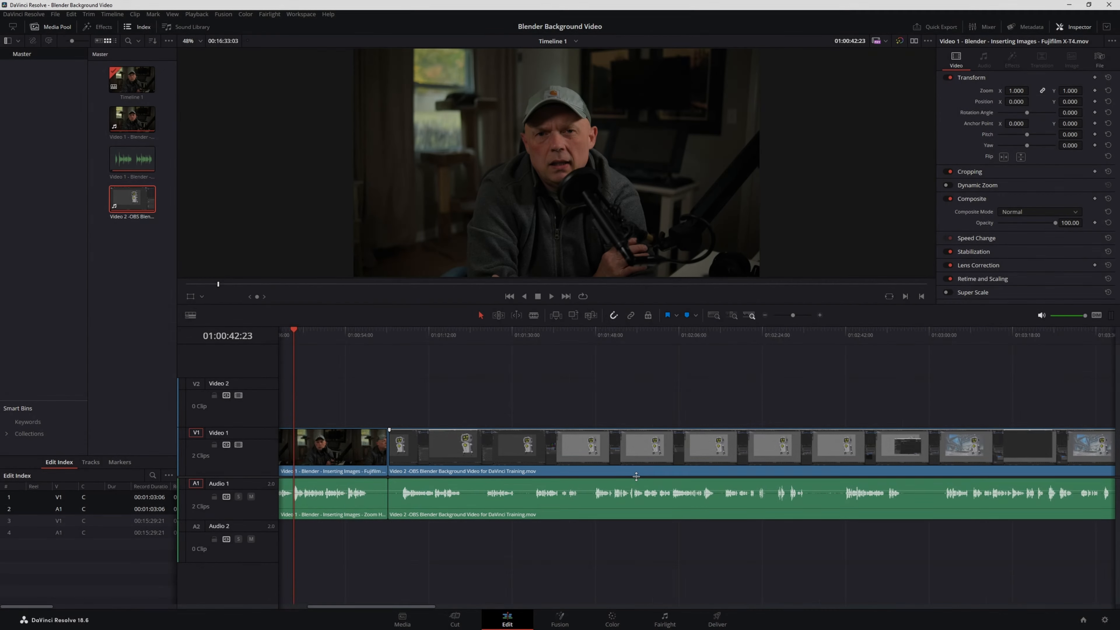
# Split the Video 2 clip and its audio at both ends of the quiet section from about 01:07:14 to 01:07:45.
pyautogui.hscroll(15, 636, 475)
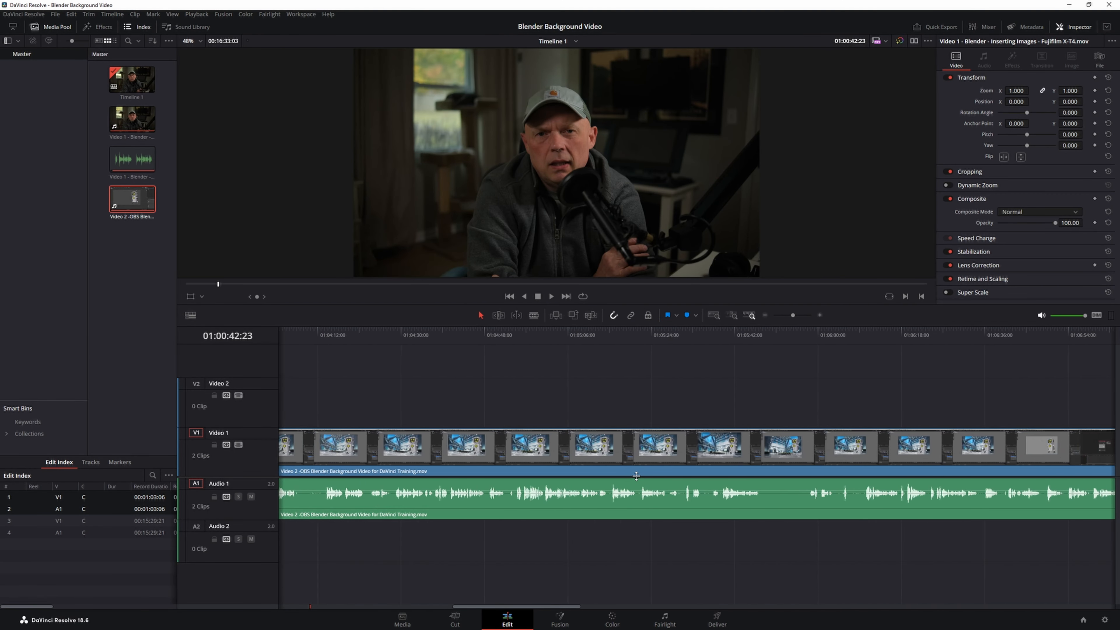
pyautogui.hscroll(5, 636, 476)
pyautogui.click(540, 339)
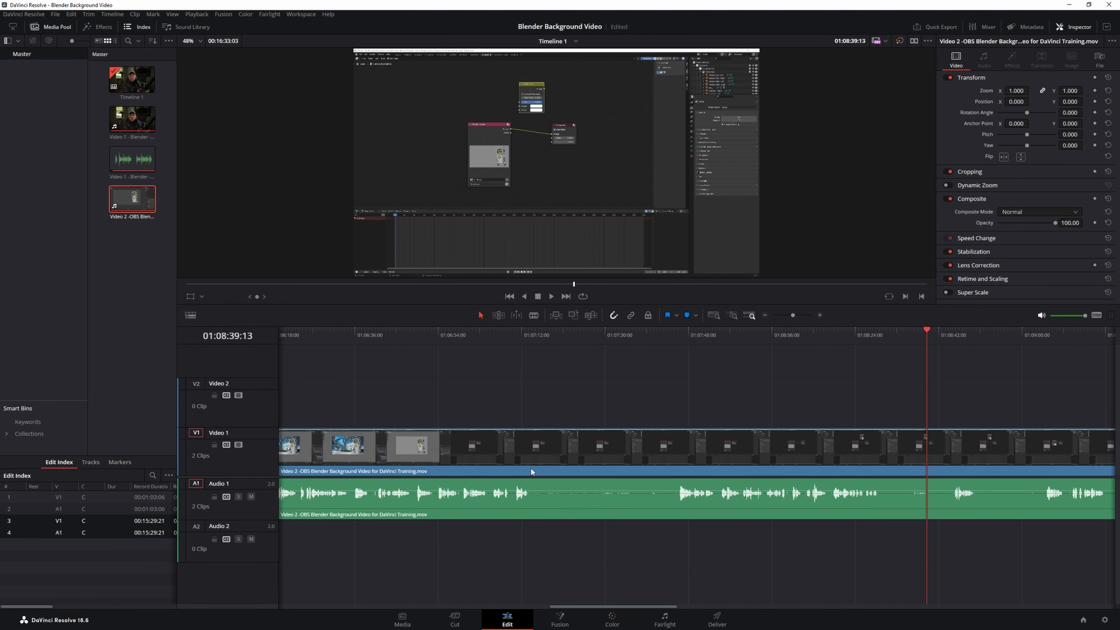
pyautogui.click(533, 315)
pyautogui.click(535, 453)
pyautogui.click(677, 448)
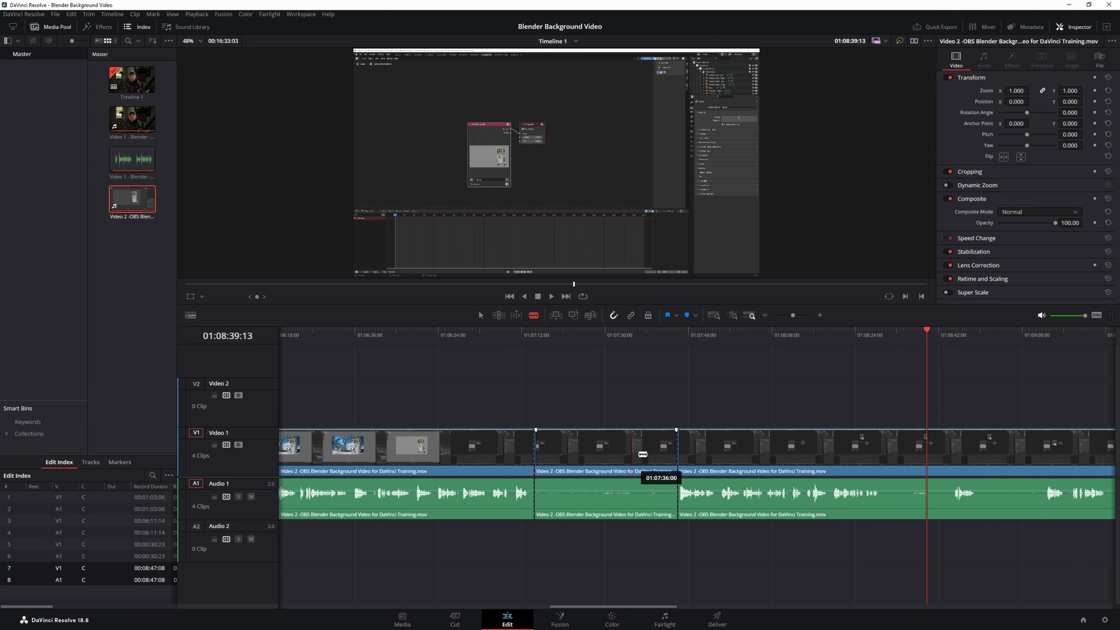
# Show the retime controls on the isolated quiet section and speed up its picture to 295%.
pyautogui.press('a')
pyautogui.click(587, 455)
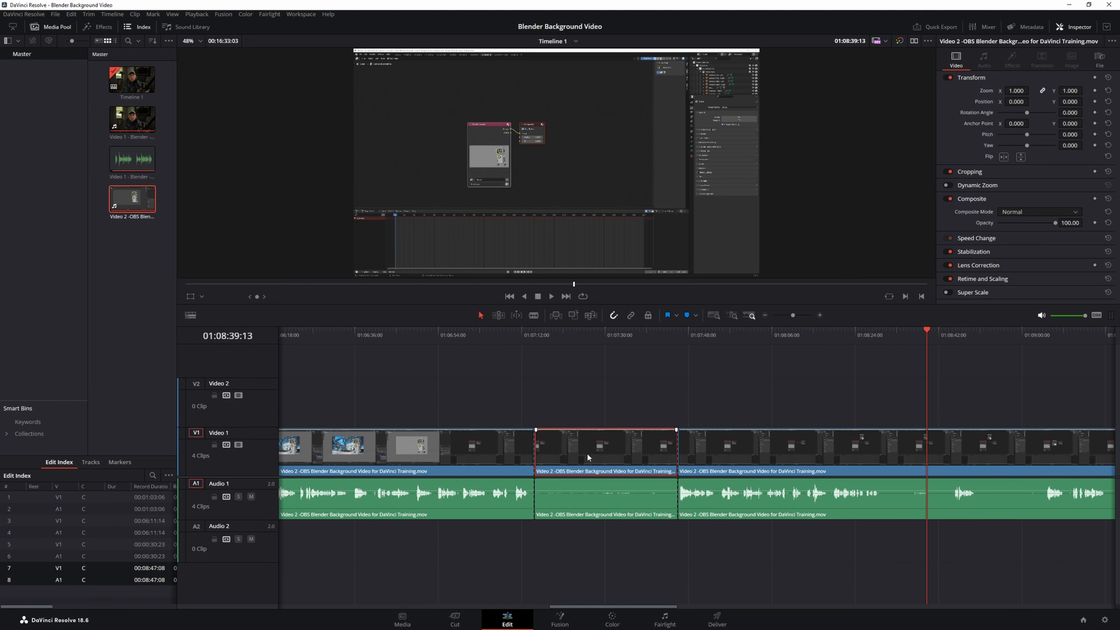
pyautogui.rightClick(588, 453)
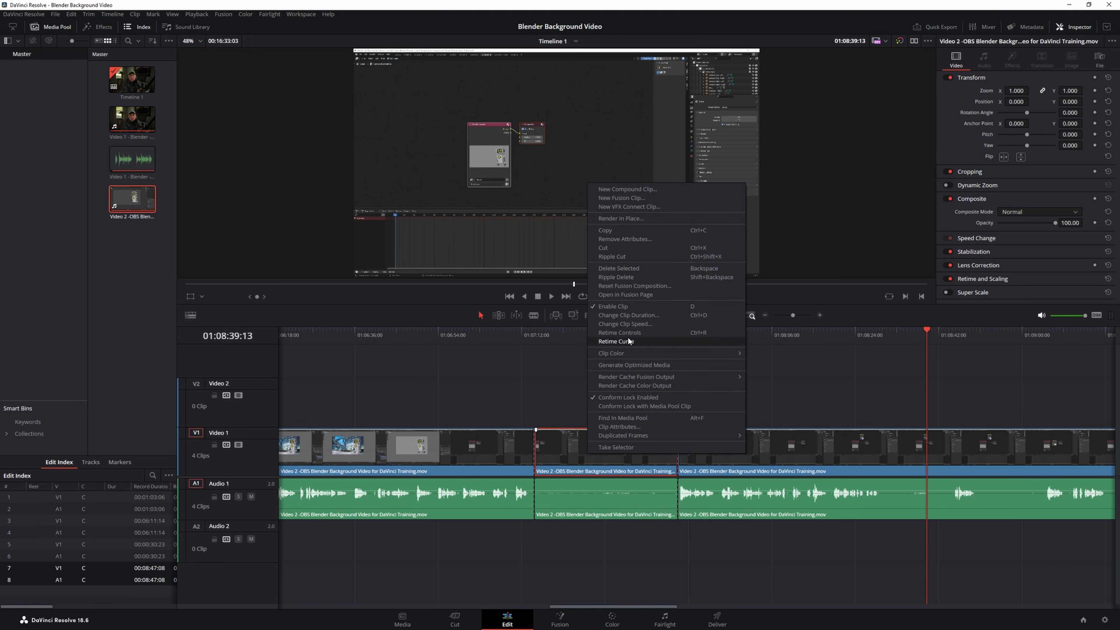
pyautogui.click(573, 373)
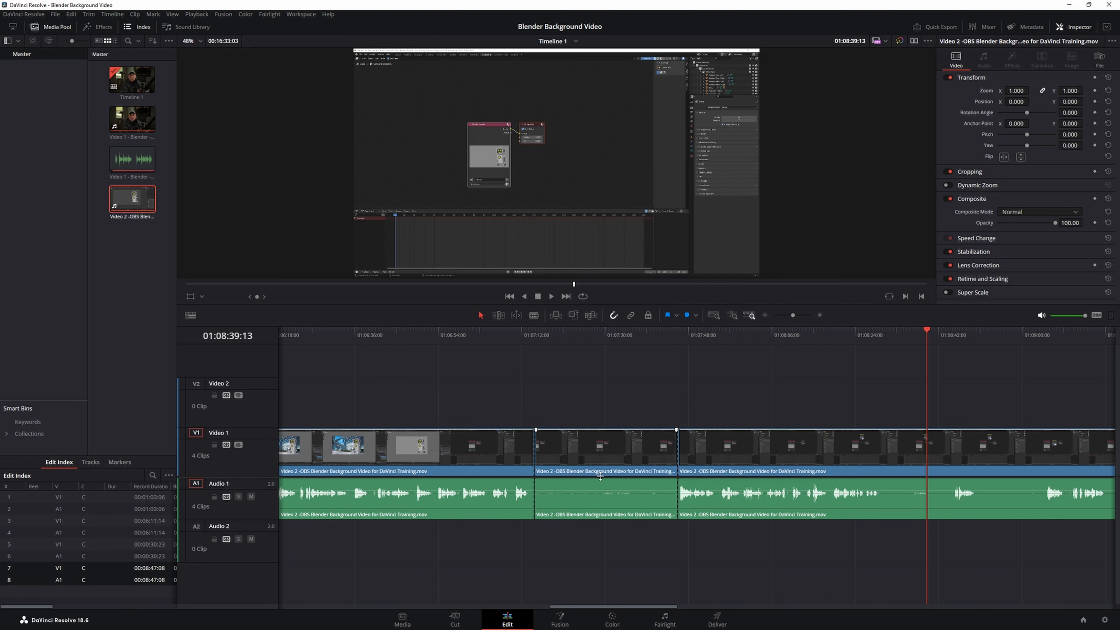
pyautogui.click(601, 459)
pyautogui.hotkey('ctrl', 'r')
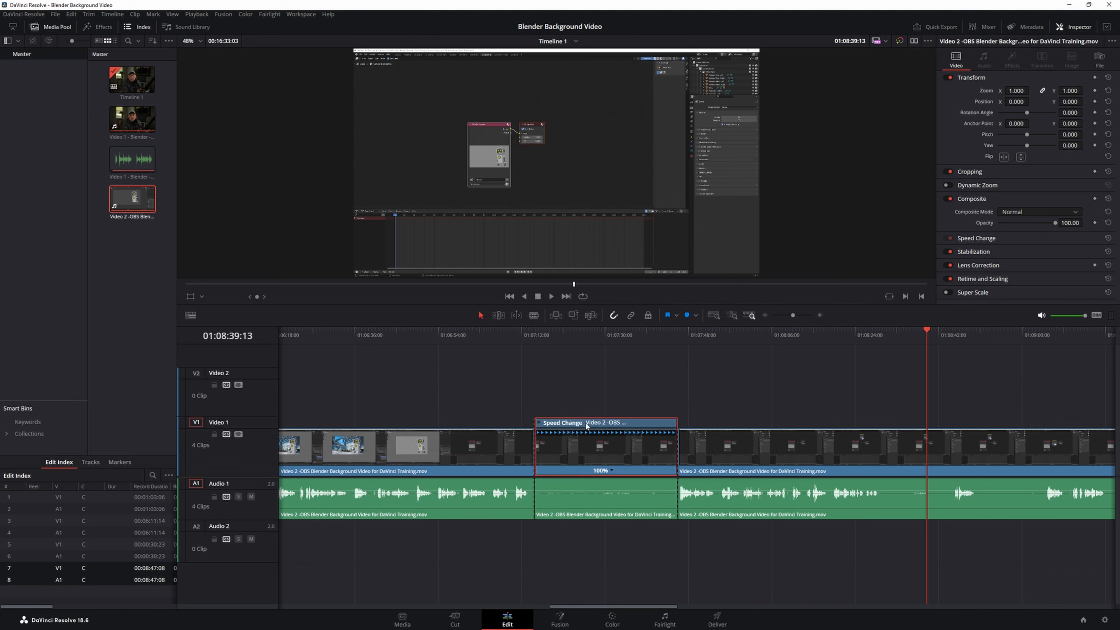
pyautogui.click(611, 470)
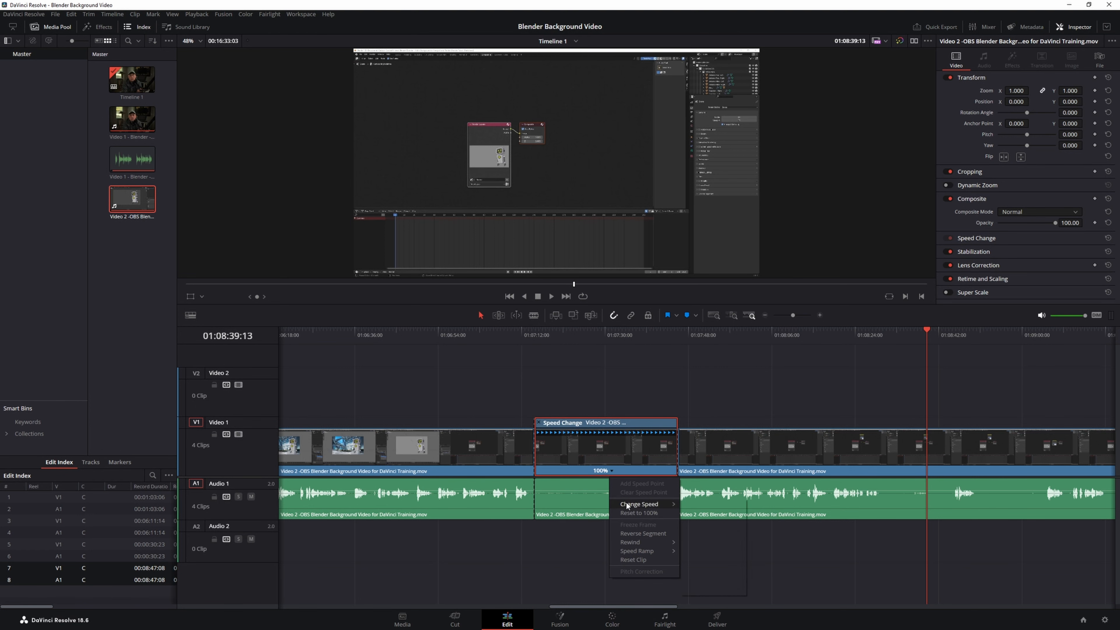
pyautogui.moveTo(639, 504)
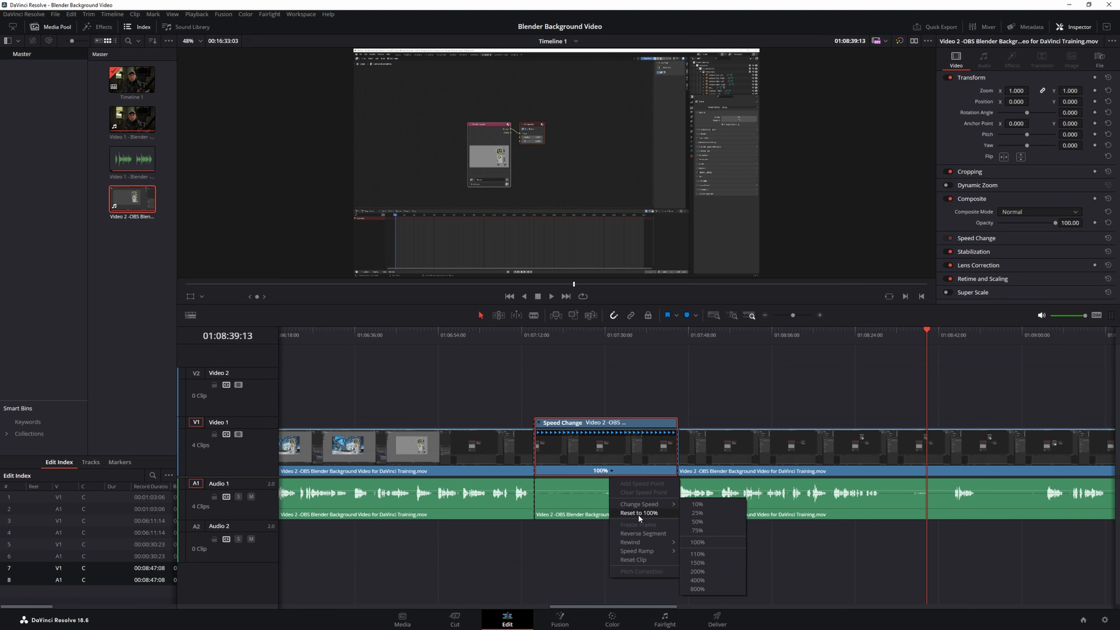
pyautogui.click(649, 427)
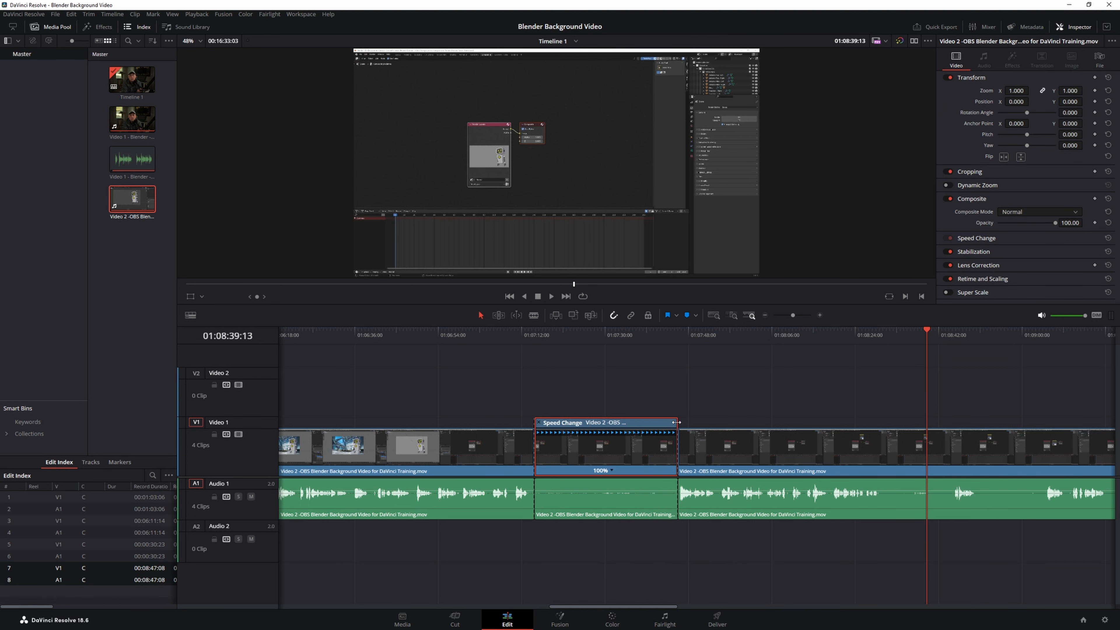
pyautogui.moveTo(669, 422); pyautogui.dragTo(582, 423)
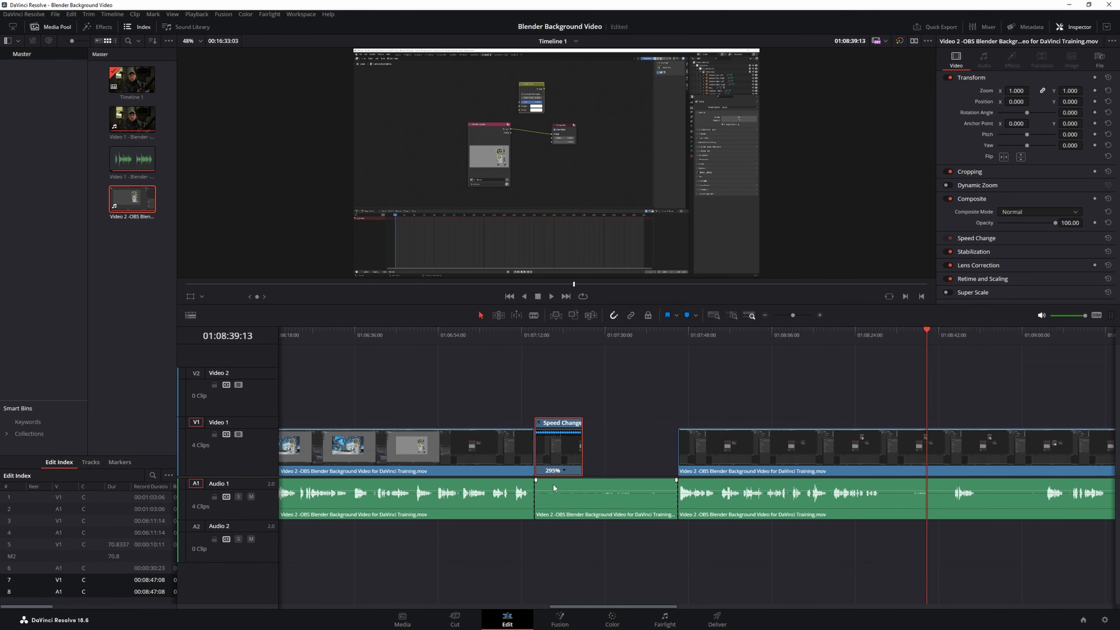
# Split the audio where the sped-up picture ends and ripple-delete the leftover piece so the following clip closes the gap.
pyautogui.press('b')
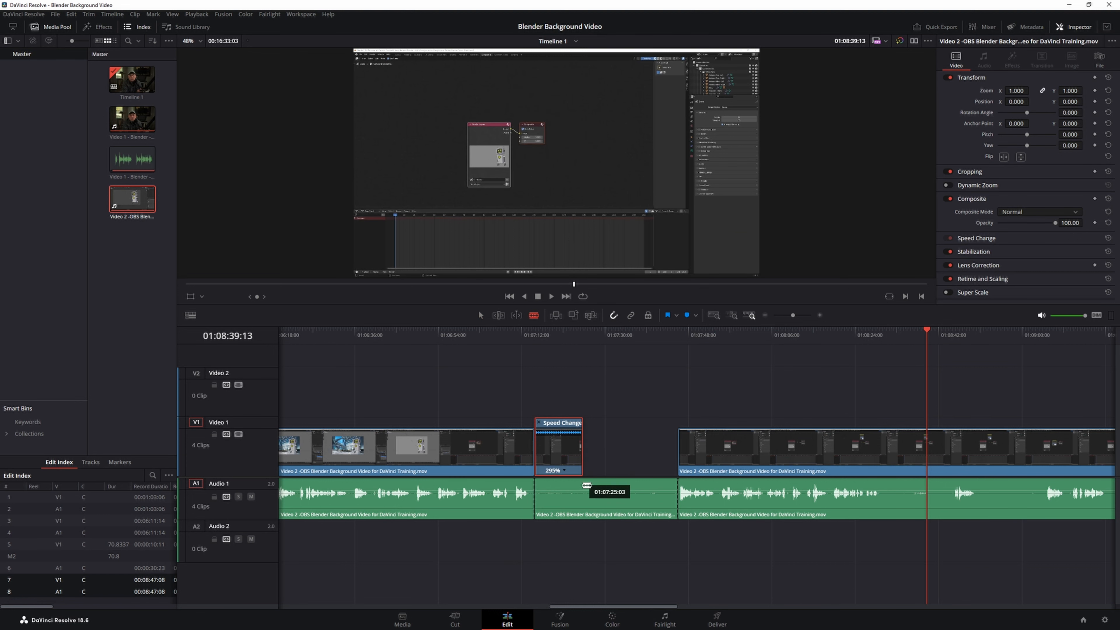
pyautogui.click(586, 485)
pyautogui.press('a')
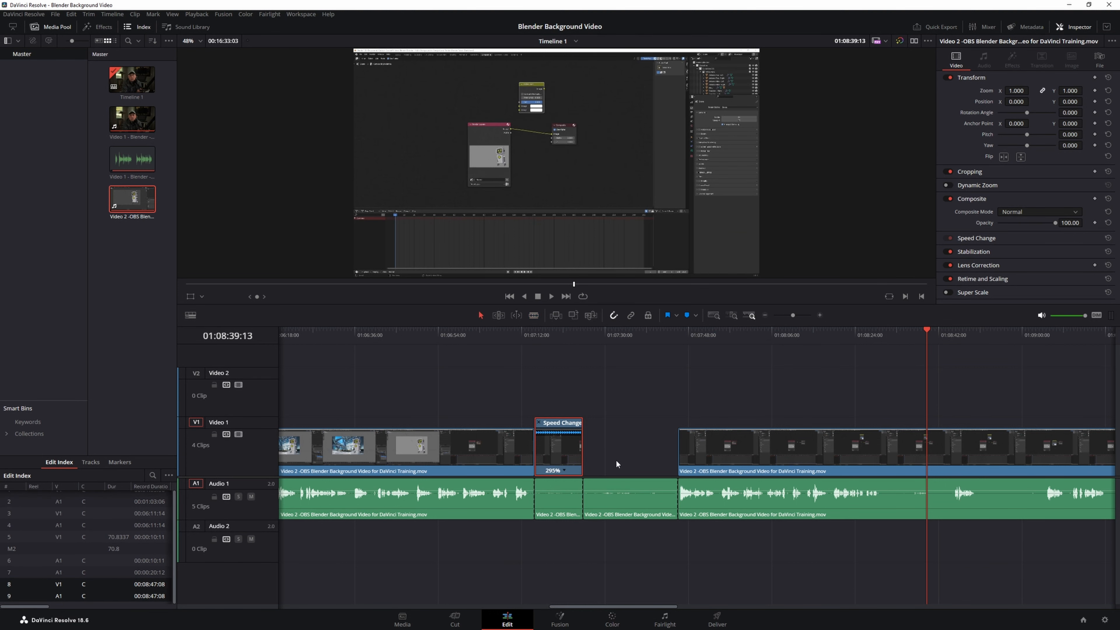
pyautogui.click(623, 494)
pyautogui.press('Delete')
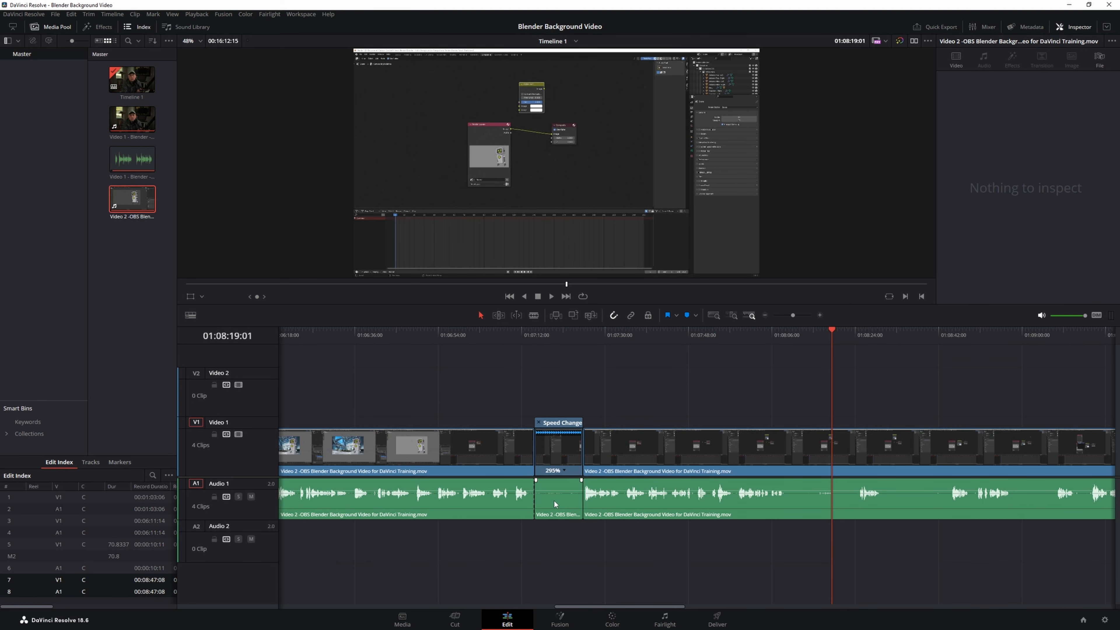
# Try deleting the audio beneath the sped-up section, and undo the edits back to the unsplit Video 2 clip.
pyautogui.click(554, 503)
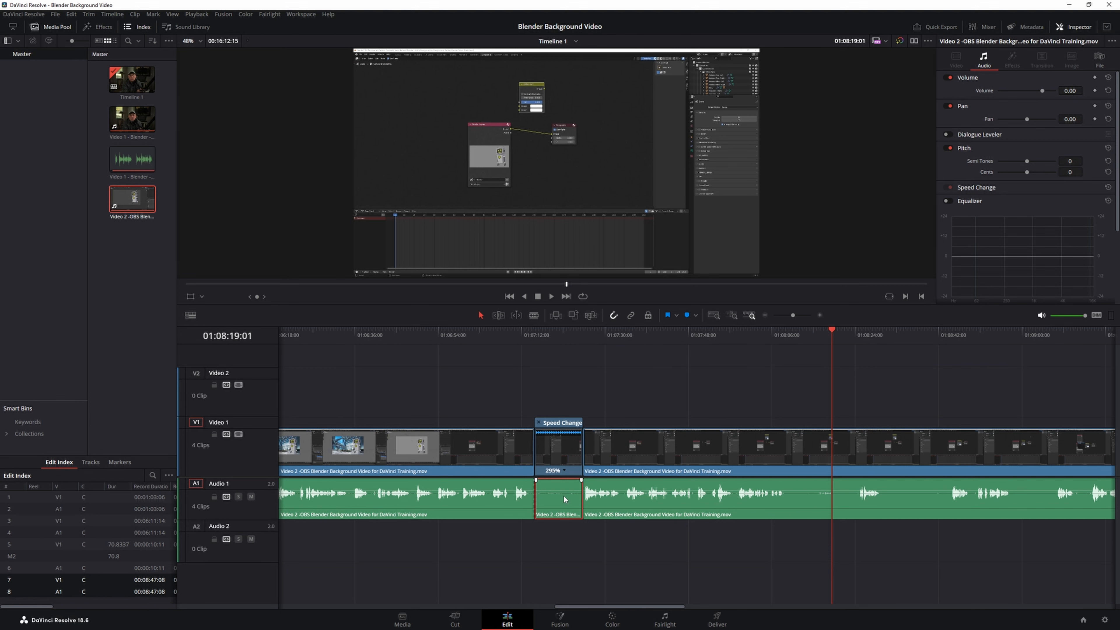
pyautogui.press('Delete')
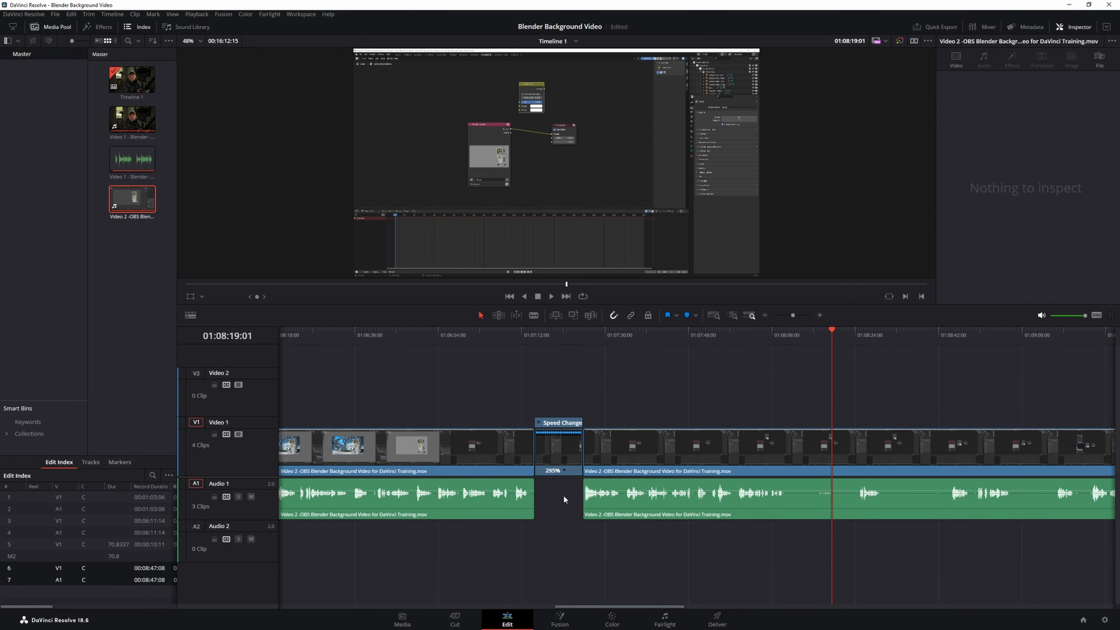
pyautogui.hotkey('ctrl', 'z')
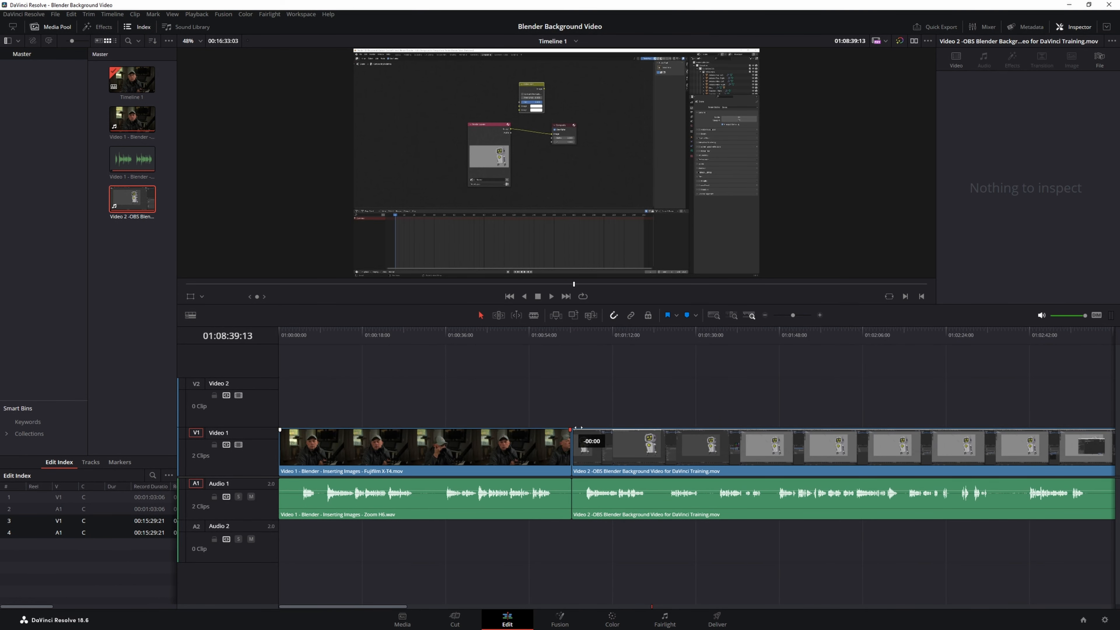
# Fade the camera clip's picture in and out, fade in the Video 2 clip's start, and play the transition from 01:00:55:03.
pyautogui.click(479, 455)
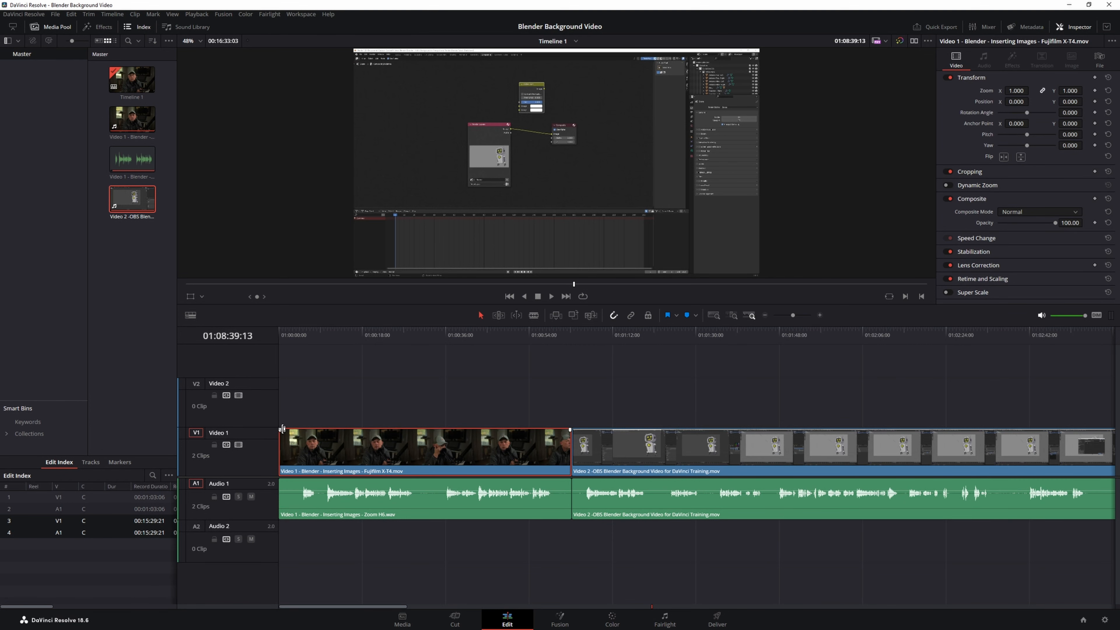
pyautogui.click(573, 441)
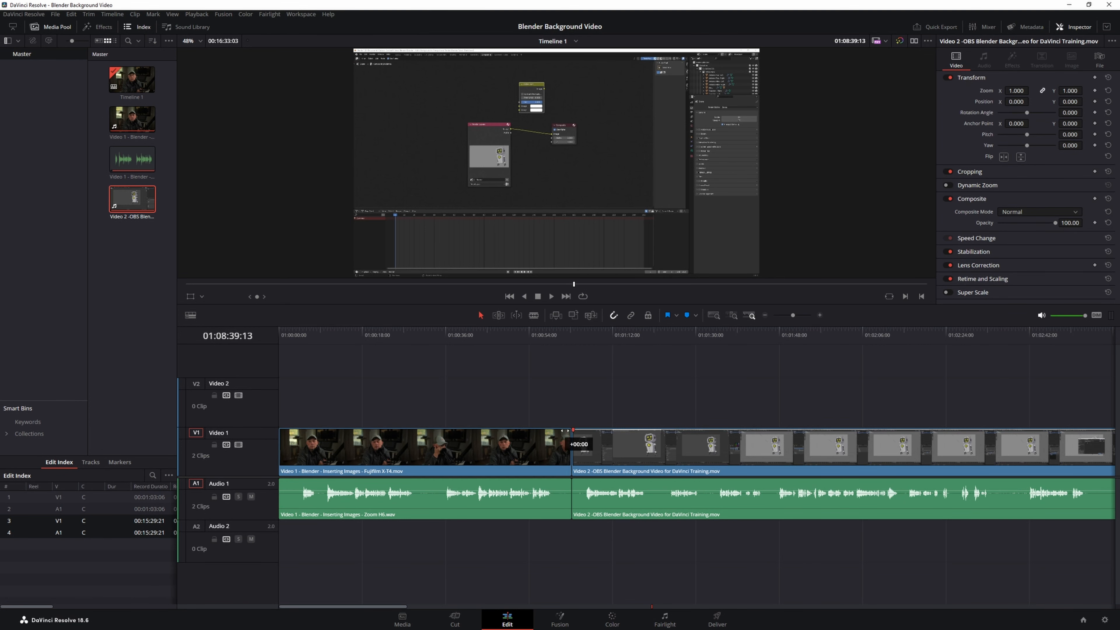
pyautogui.moveTo(570, 429); pyautogui.dragTo(556, 430)
pyautogui.moveTo(286, 431); pyautogui.dragTo(303, 430)
pyautogui.click(535, 340)
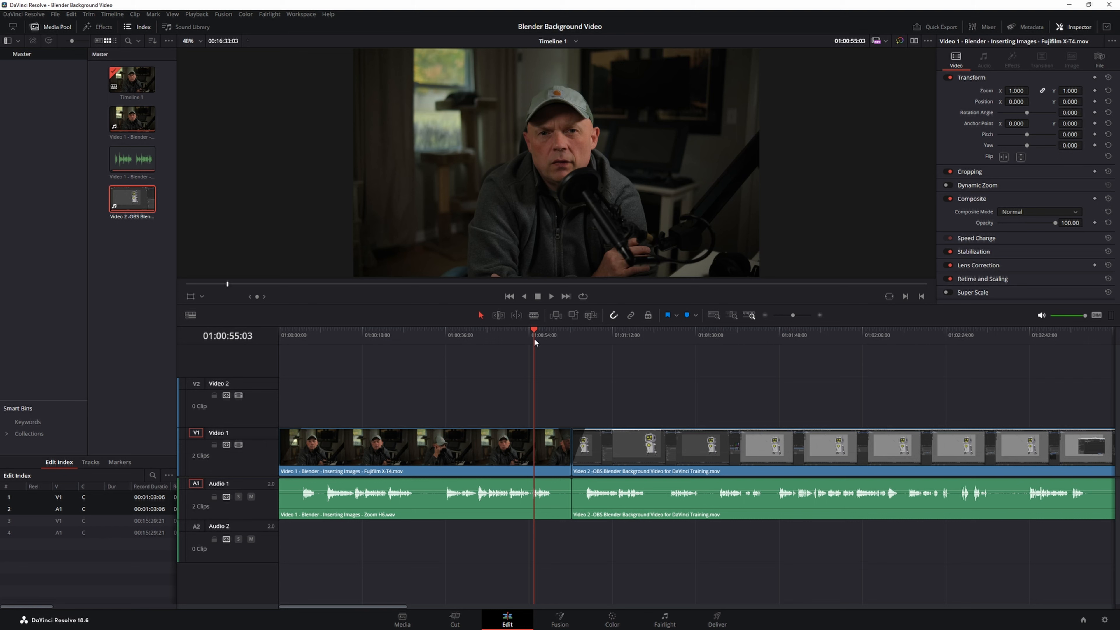
pyautogui.press('space')
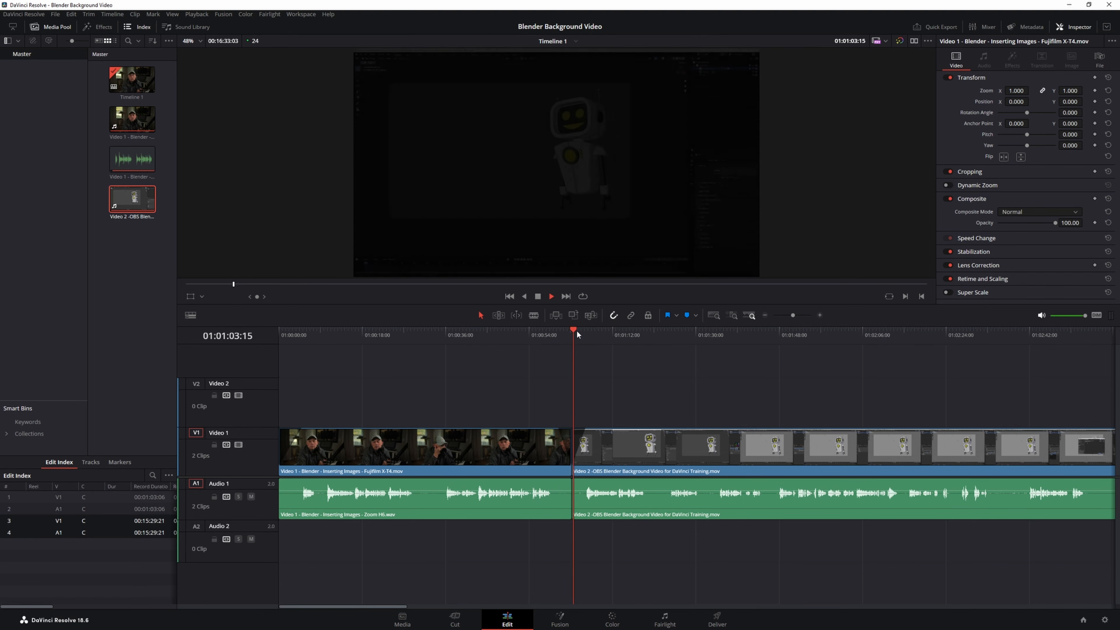
# Place a basic Text title on the Video 2 track above the screen recording at 01:01:19:07.
pyautogui.click(645, 368)
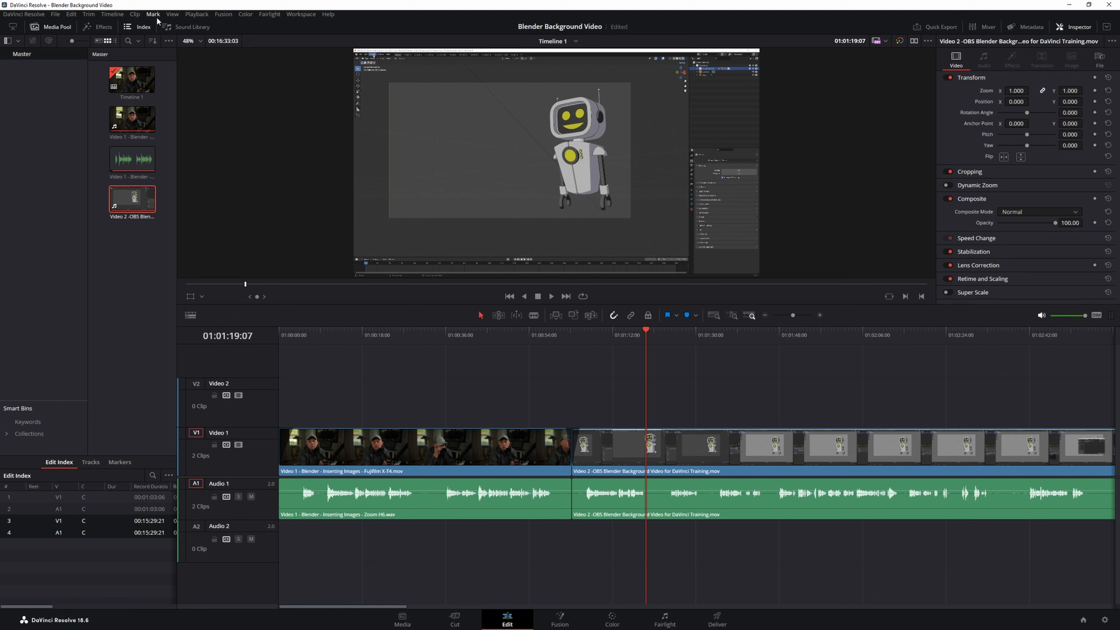
pyautogui.click(93, 26)
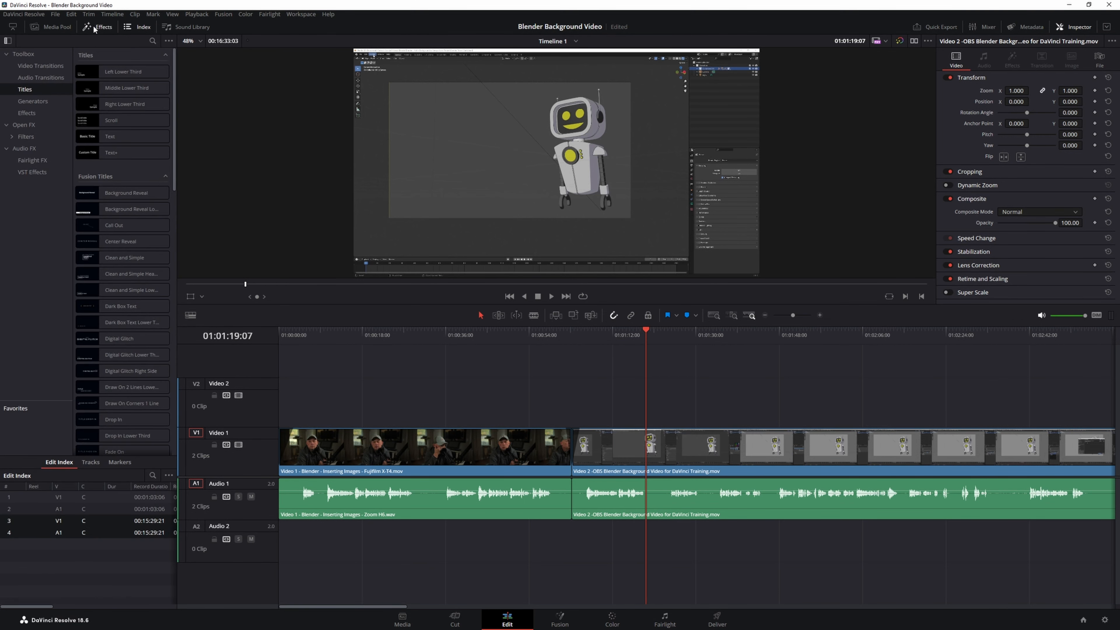
pyautogui.click(102, 136)
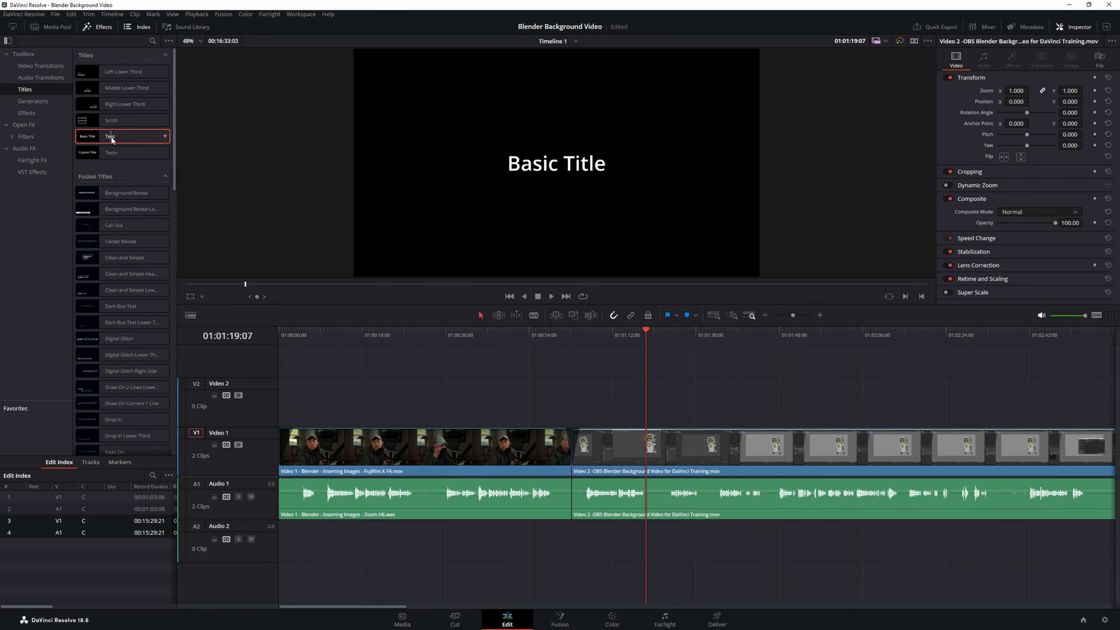
pyautogui.moveTo(111, 136); pyautogui.dragTo(634, 408)
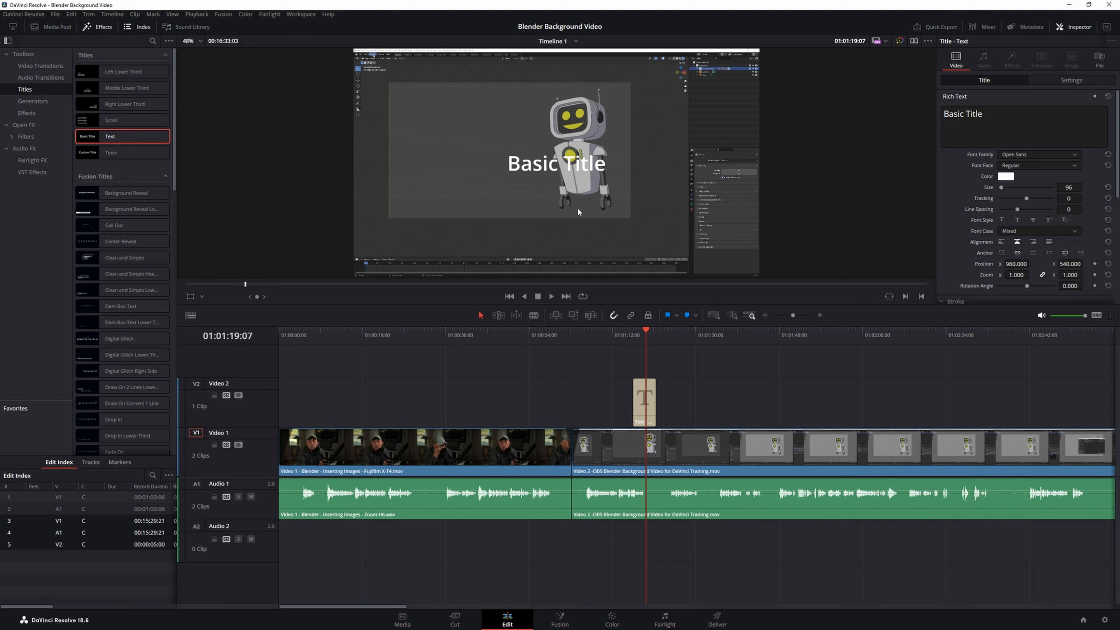
# Lengthen the title clip to about 25 seconds and add fades of about 3 seconds at its start and end.
pyautogui.moveTo(657, 392); pyautogui.dragTo(730, 397)
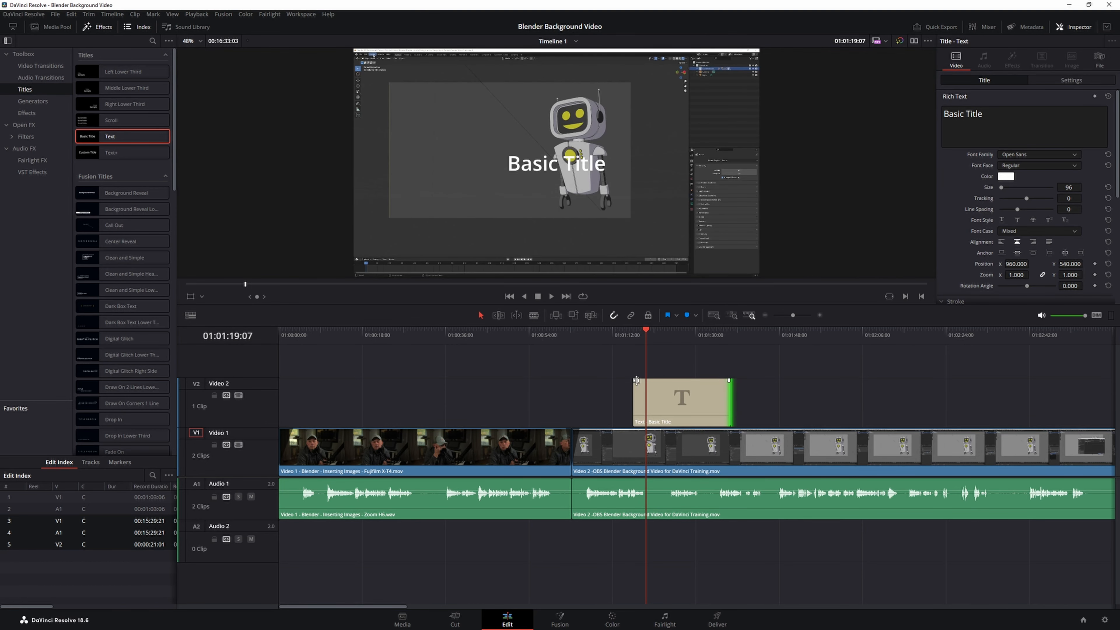
pyautogui.moveTo(636, 381)
pyautogui.mouseDown()
pyautogui.moveTo(613, 381)
pyautogui.moveTo(629, 380)
pyautogui.mouseUp()
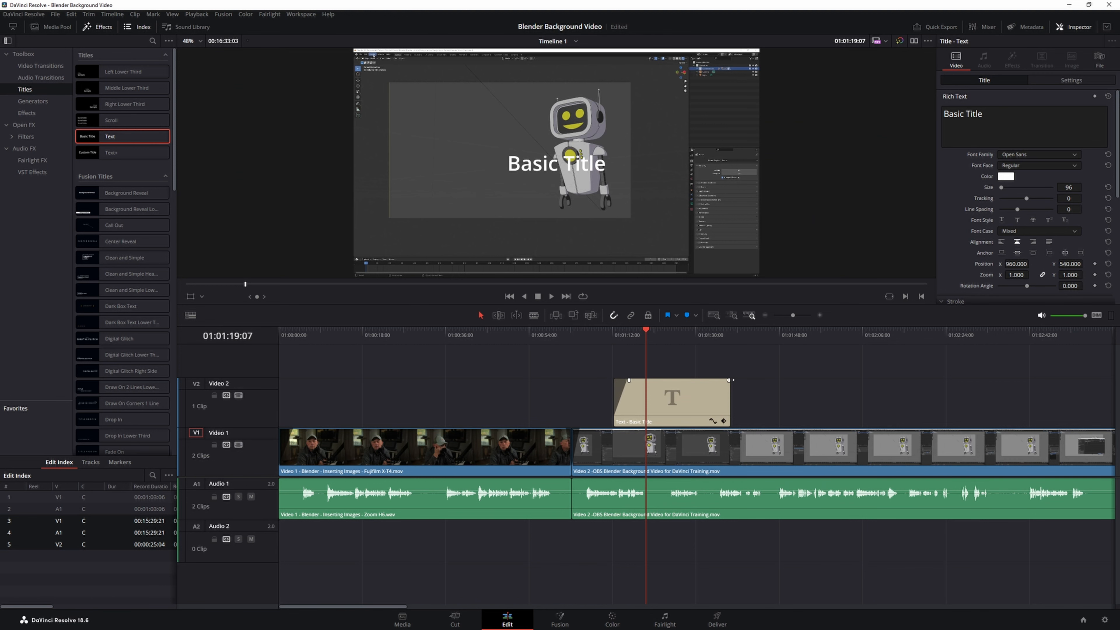
pyautogui.moveTo(729, 380); pyautogui.dragTo(715, 380)
# Change the title's text to "Robot" in the Inspector.
pyautogui.click(670, 404)
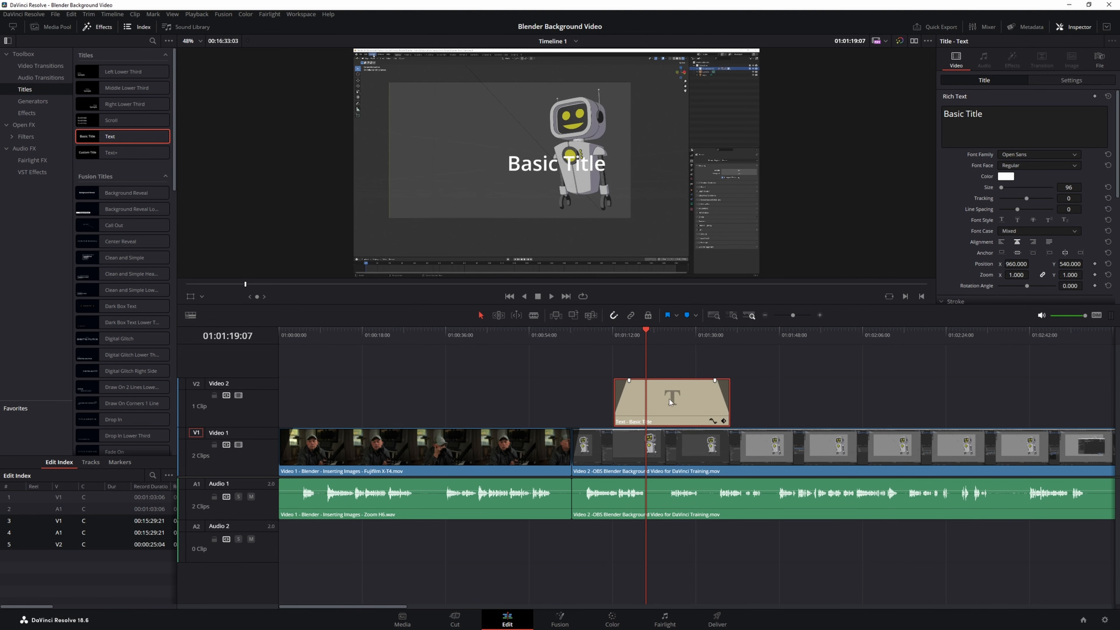
pyautogui.click(1075, 27)
pyautogui.click(1075, 27)
pyautogui.click(1074, 27)
pyautogui.click(1074, 26)
pyautogui.click(1075, 27)
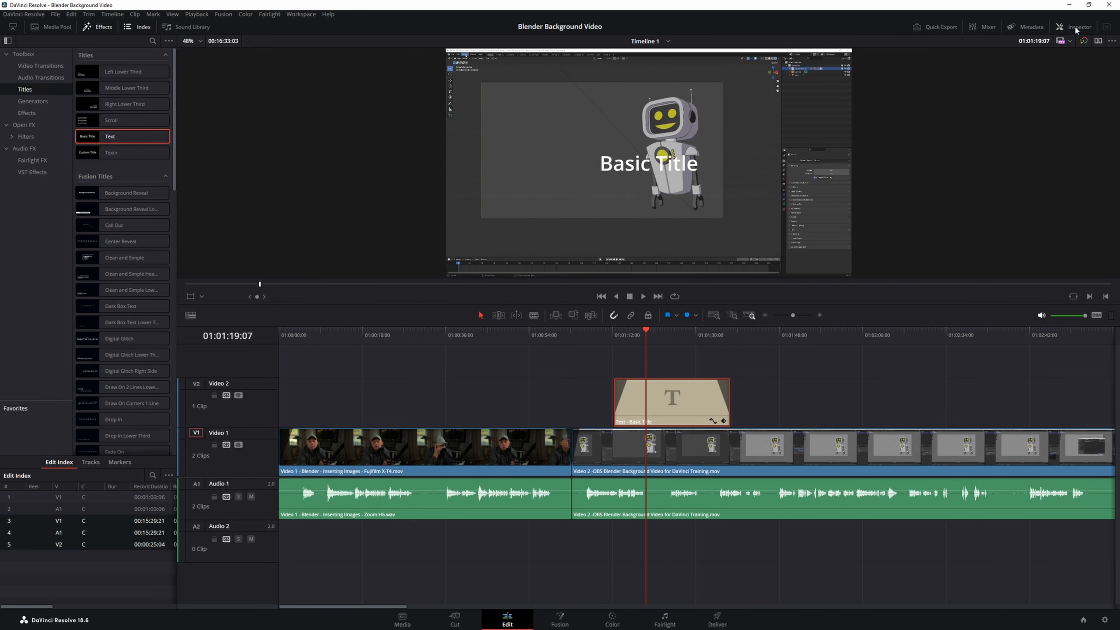
pyautogui.click(1075, 27)
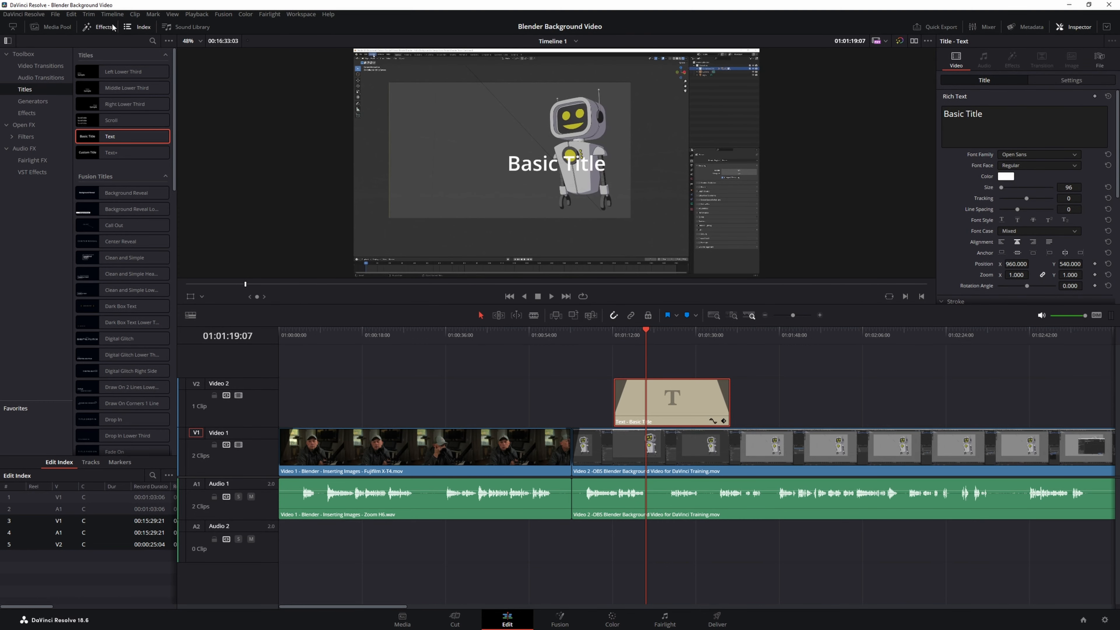
pyautogui.click(1081, 29)
pyautogui.click(1081, 28)
pyautogui.moveTo(983, 115); pyautogui.dragTo(945, 115)
pyautogui.write('Robot')
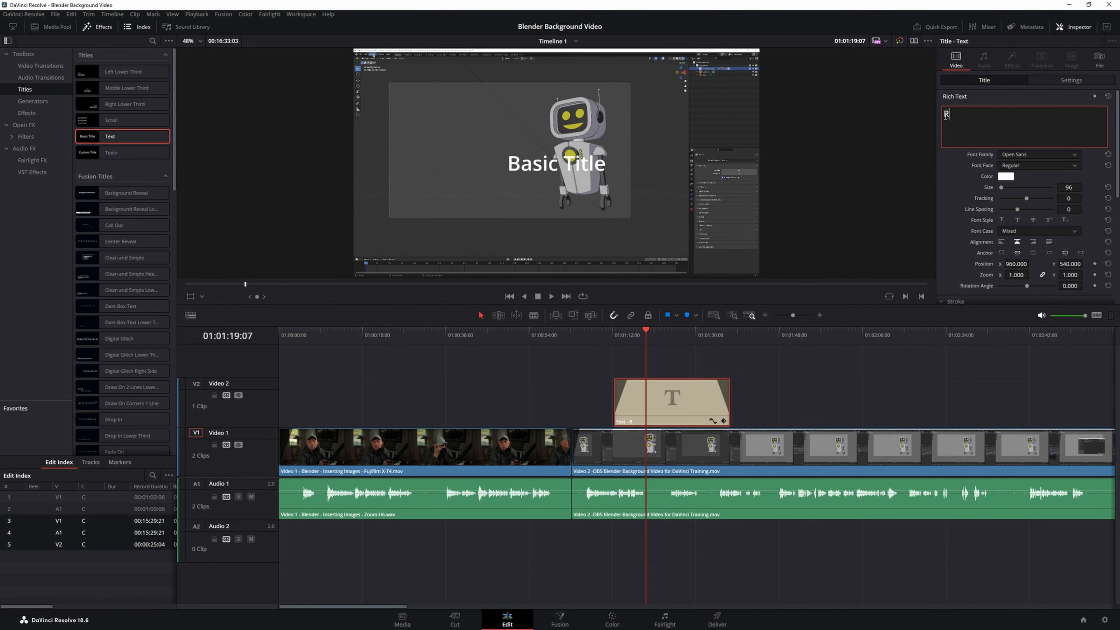
# Enlarge the Inspector area to examine the title's font, stroke and drop shadow options, and open its Settings.
pyautogui.click(1030, 155)
pyautogui.click(1030, 154)
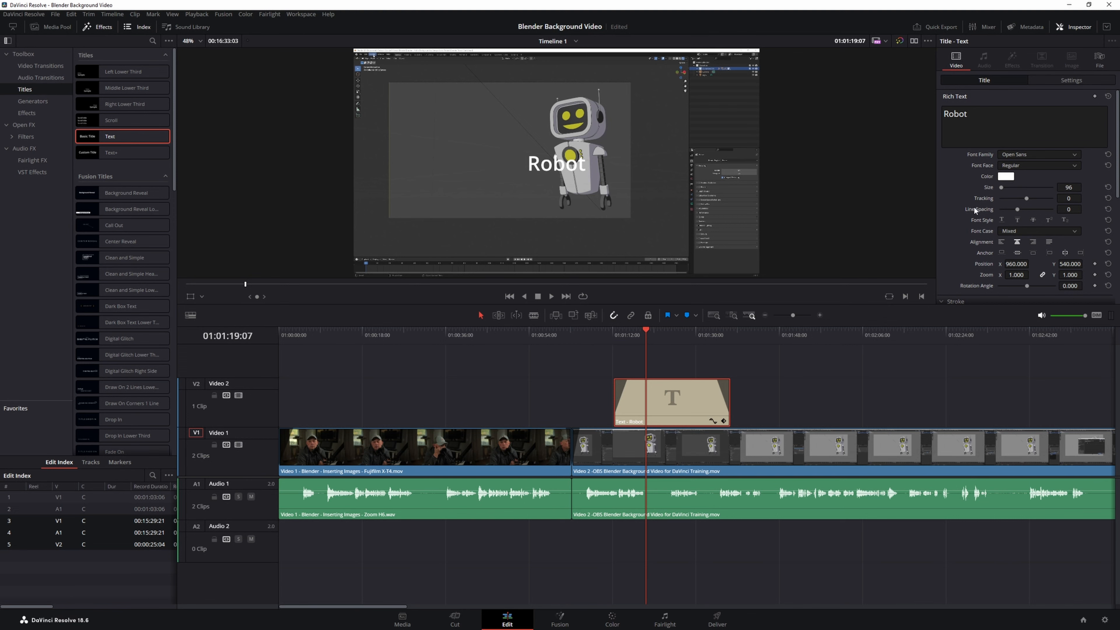
pyautogui.moveTo(975, 296)
pyautogui.mouseDown()
pyautogui.moveTo(974, 502)
pyautogui.moveTo(980, 347)
pyautogui.moveTo(986, 421)
pyautogui.mouseUp()
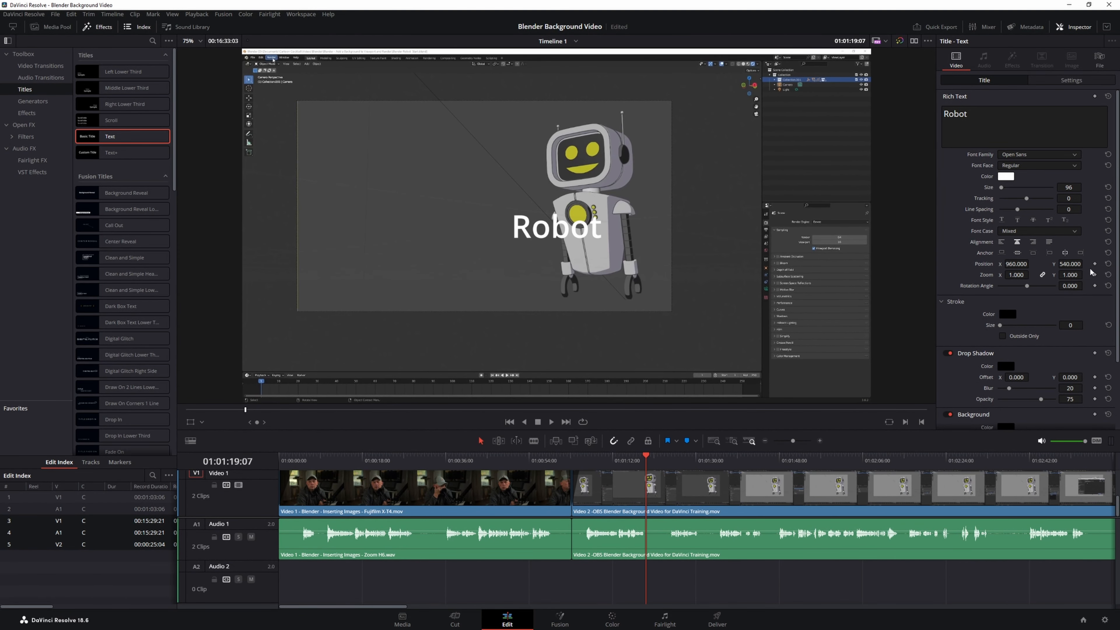
pyautogui.moveTo(990, 427); pyautogui.dragTo(986, 356)
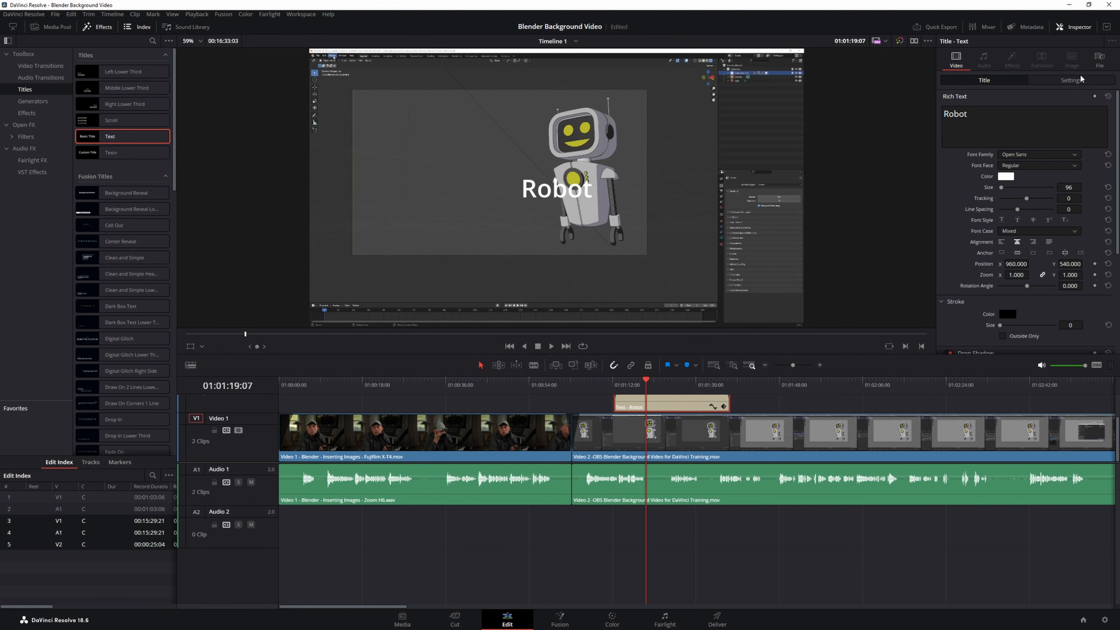
pyautogui.click(1071, 80)
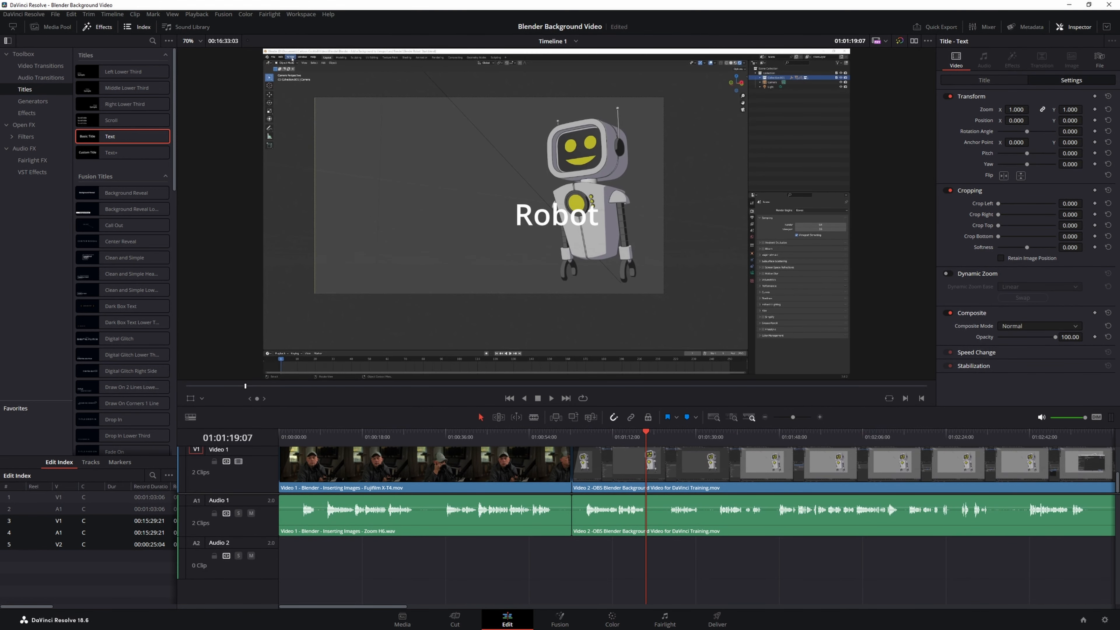
# Scale the "Robot" title to 1.330 and set its position to X -178, Y -345.
pyautogui.moveTo(1019, 109); pyautogui.dragTo(1092, 120)
pyautogui.moveTo(647, 433); pyautogui.dragTo(734, 450)
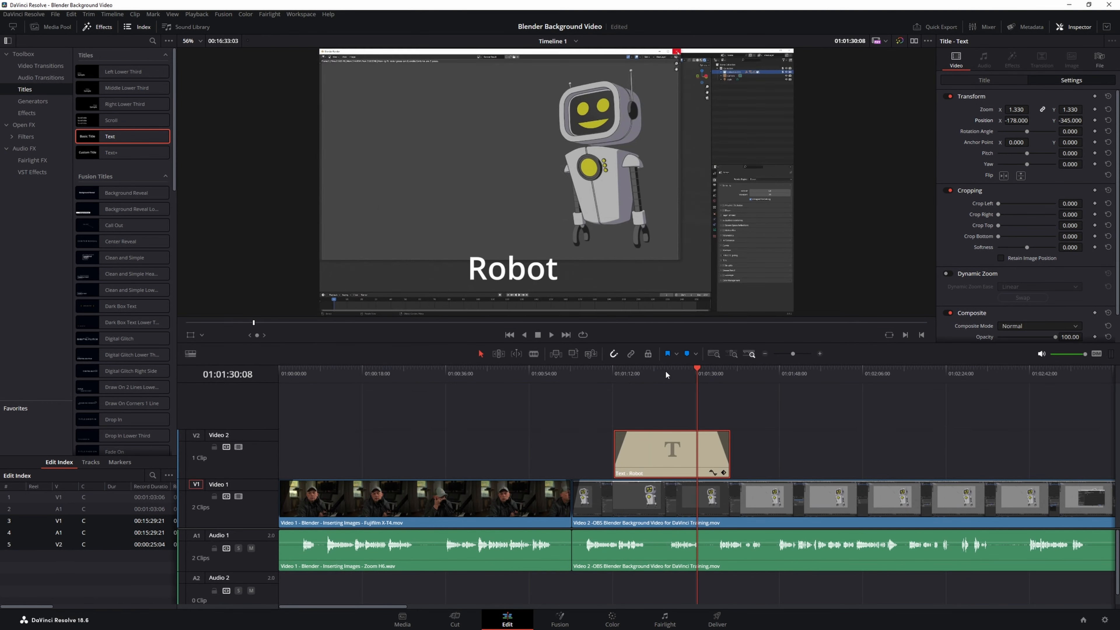
# Play the first clip from 01:00:24:13 and return to the title at 01:01:22:05.
pyautogui.moveTo(695, 371); pyautogui.dragTo(392, 373)
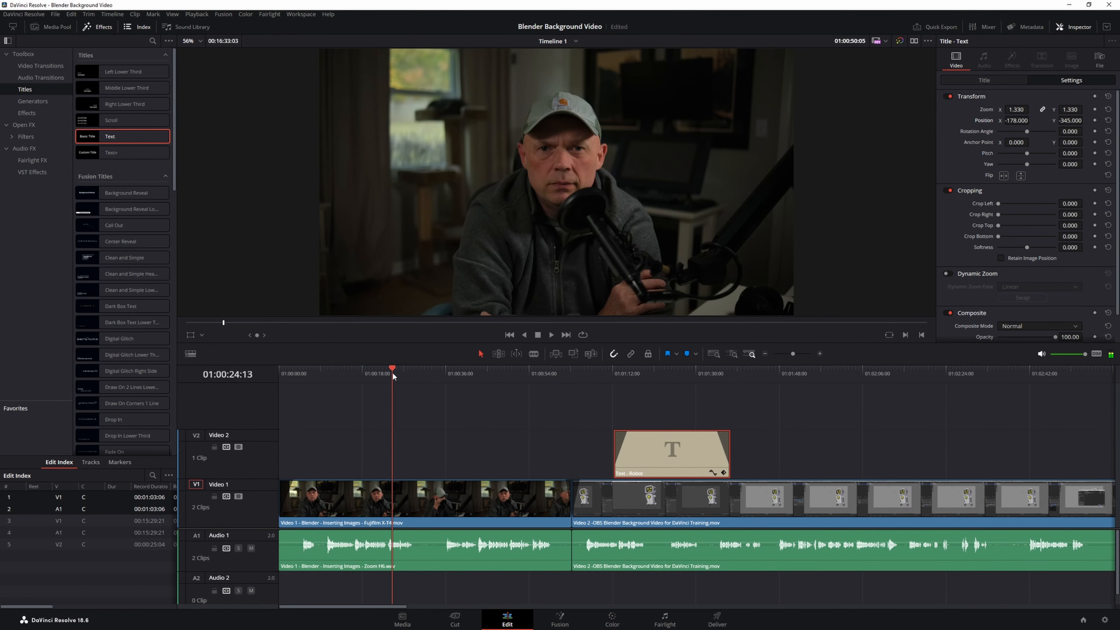
pyautogui.press('space')
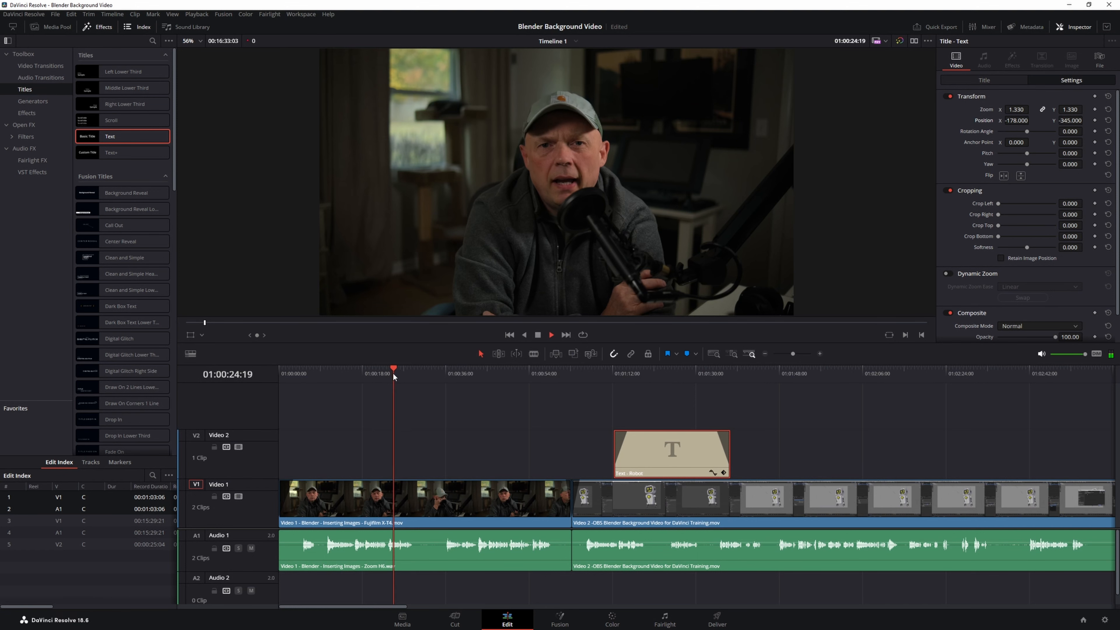
pyautogui.click(661, 372)
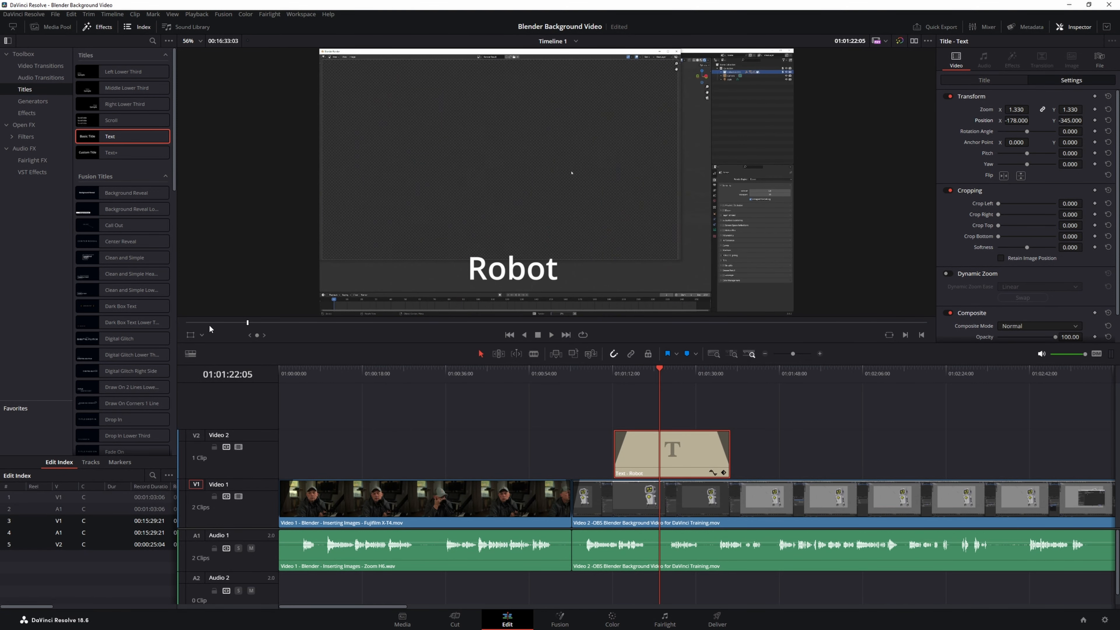
# Widen the effects and index area slightly, give the timeline more height, and set the playhead to 01:01:05:12.
pyautogui.moveTo(177, 323)
pyautogui.mouseDown()
pyautogui.moveTo(199, 318)
pyautogui.moveTo(189, 318)
pyautogui.mouseUp()
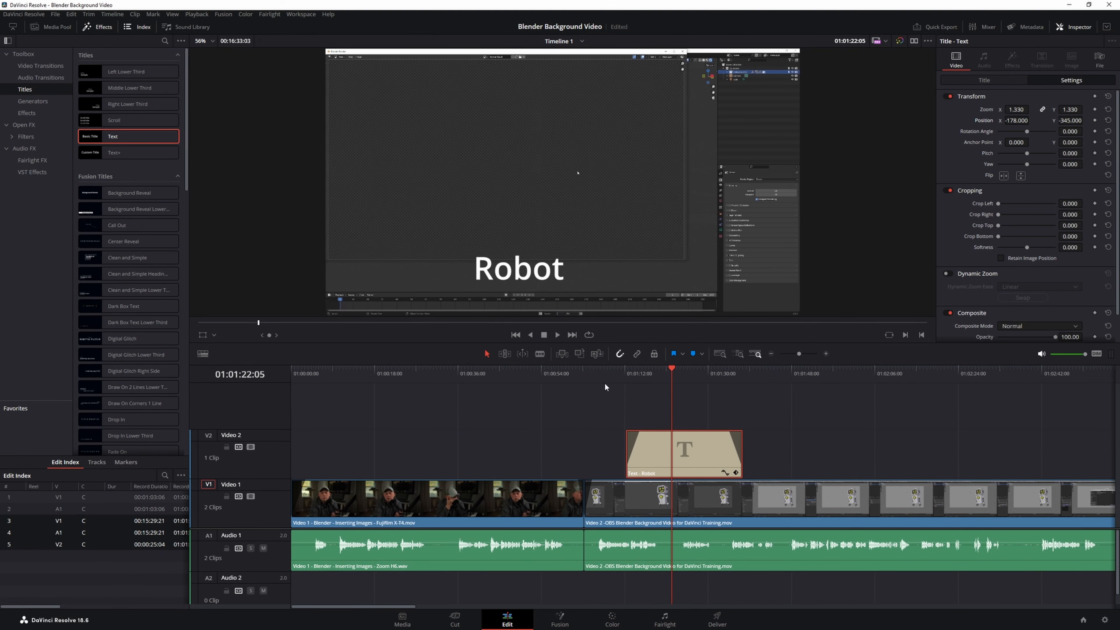
pyautogui.moveTo(600, 359)
pyautogui.mouseDown()
pyautogui.moveTo(779, 357)
pyautogui.moveTo(542, 363)
pyautogui.moveTo(596, 364)
pyautogui.mouseUp()
pyautogui.moveTo(640, 521); pyautogui.dragTo(617, 489)
pyautogui.click(557, 541)
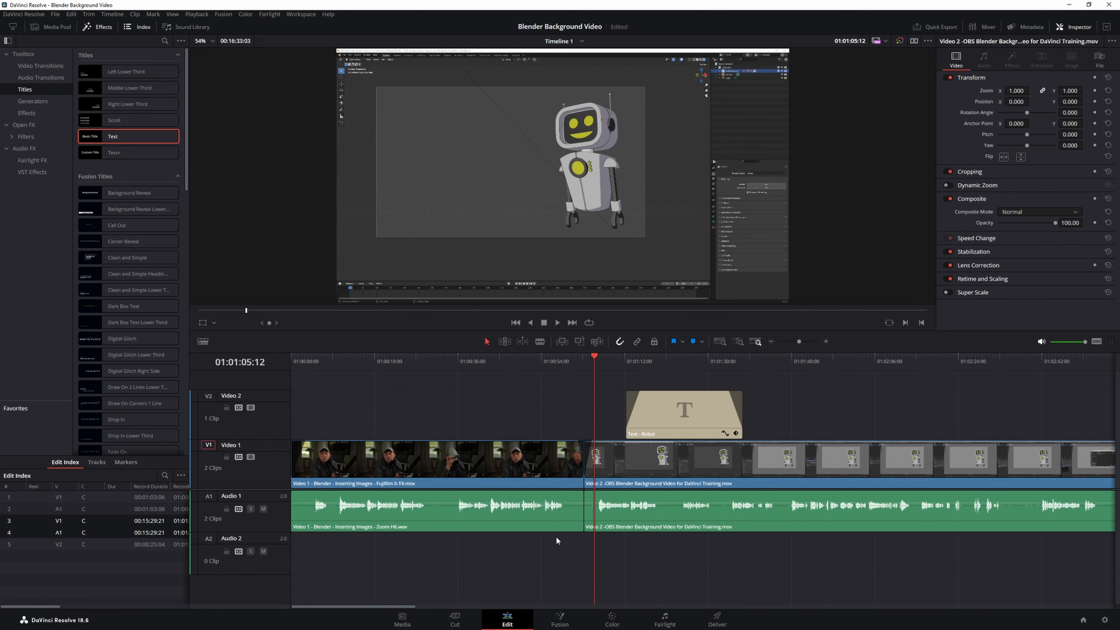
# Place a timeline marker at 01:01:06:05, go back to the preceding cut, and remove the marker.
pyautogui.hscroll(4, 556, 538)
pyautogui.hscroll(-4, 557, 538)
pyautogui.scroll(-5, 556, 536)
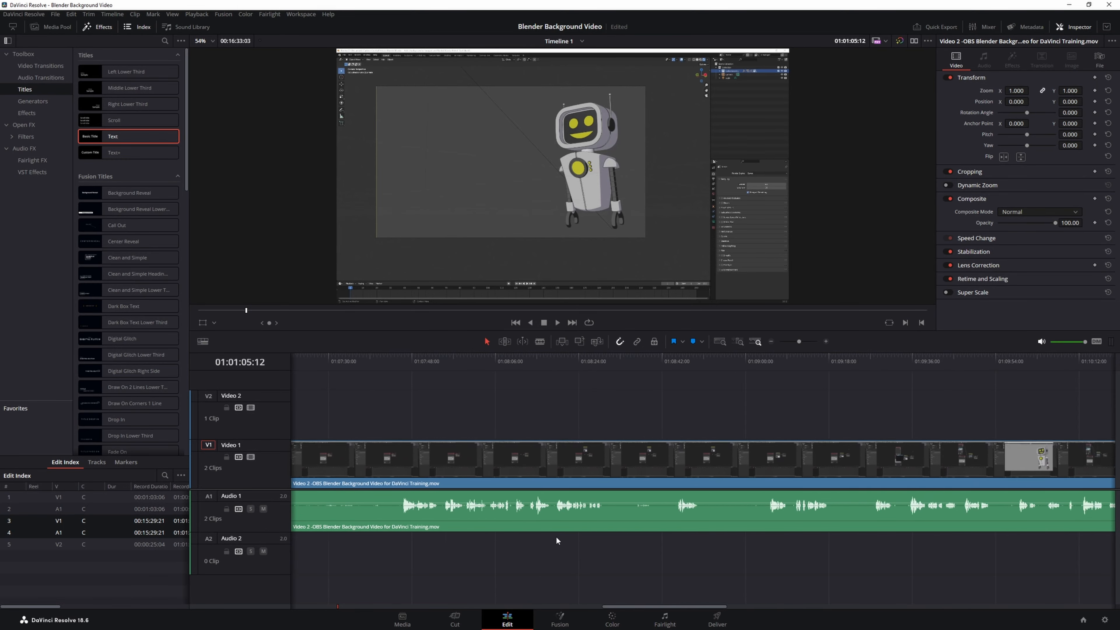
pyautogui.scroll(-6, 552, 529)
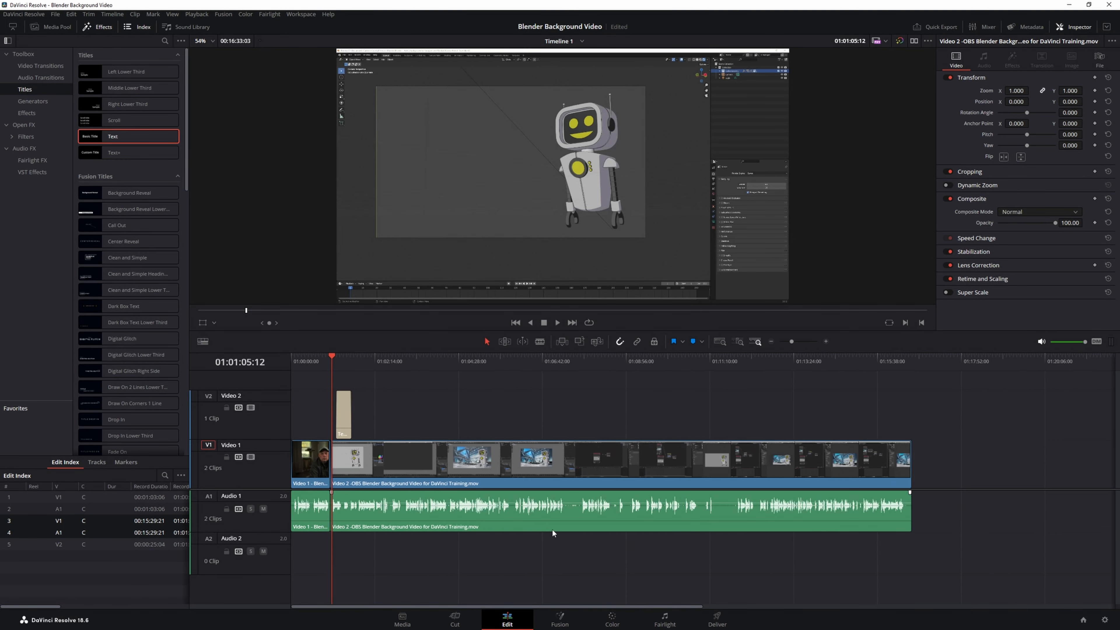
pyautogui.scroll(10, 503, 521)
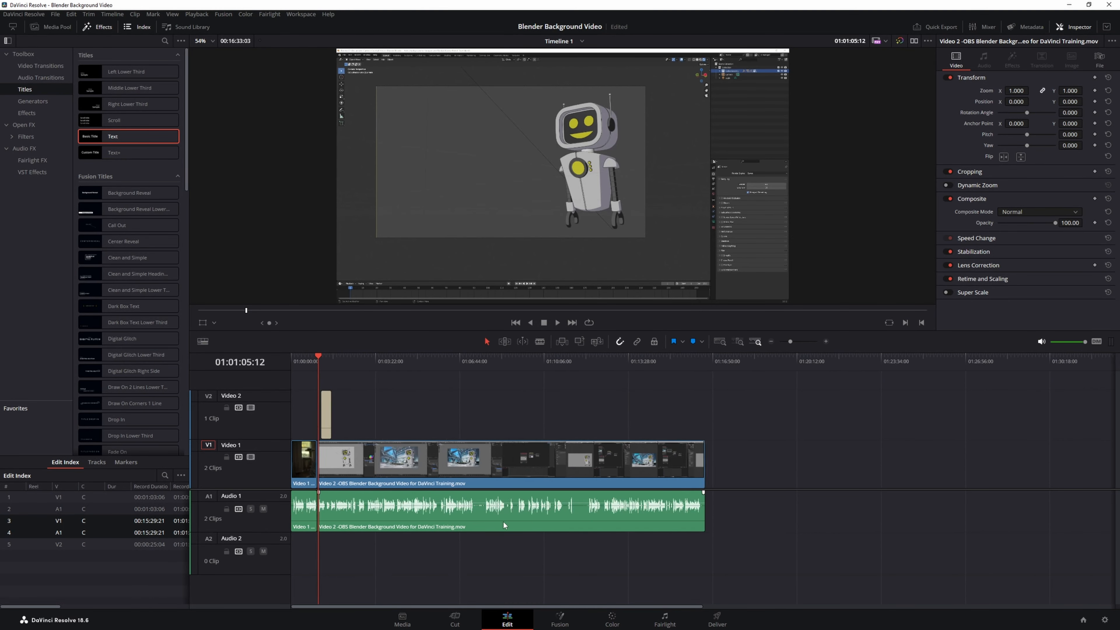
pyautogui.scroll(5, 495, 503)
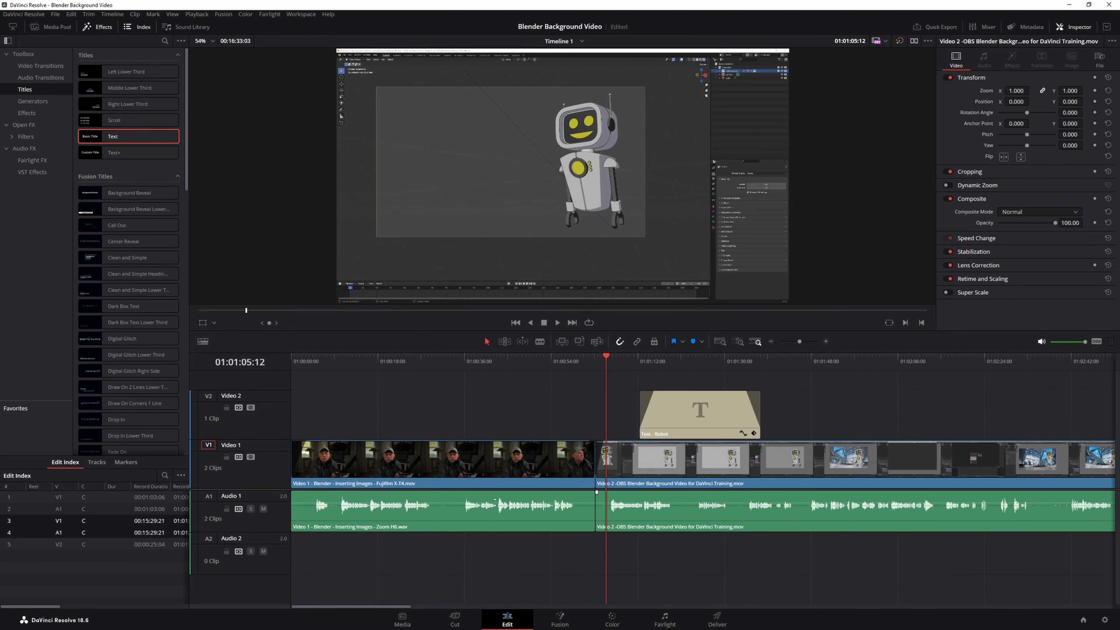
pyautogui.click(412, 357)
pyautogui.moveTo(412, 356); pyautogui.dragTo(450, 357)
pyautogui.press('m')
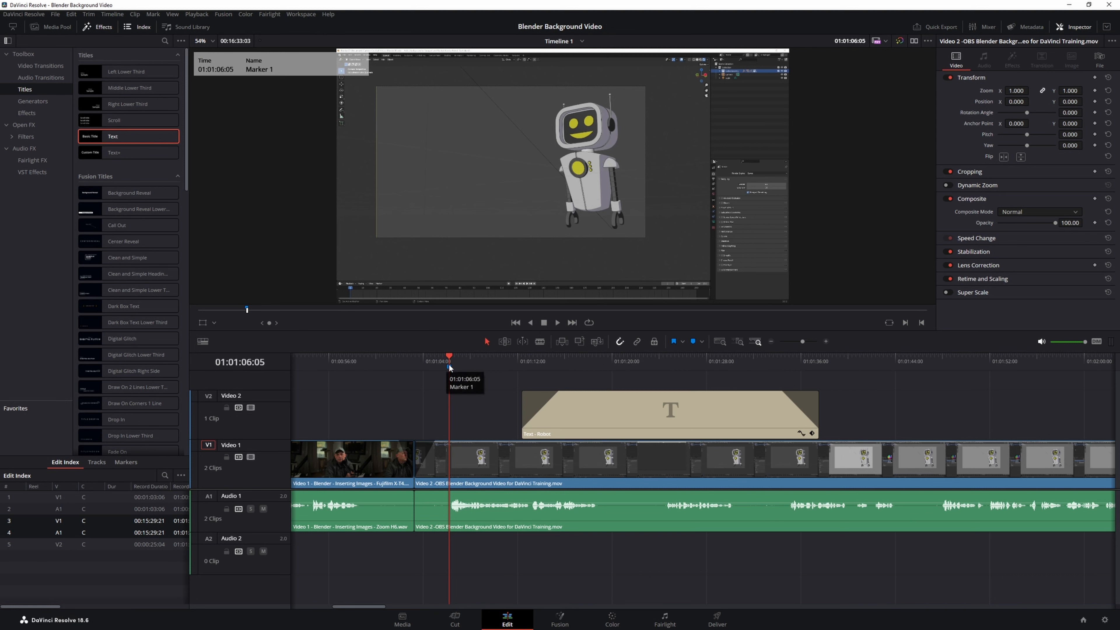
pyautogui.press('Up')
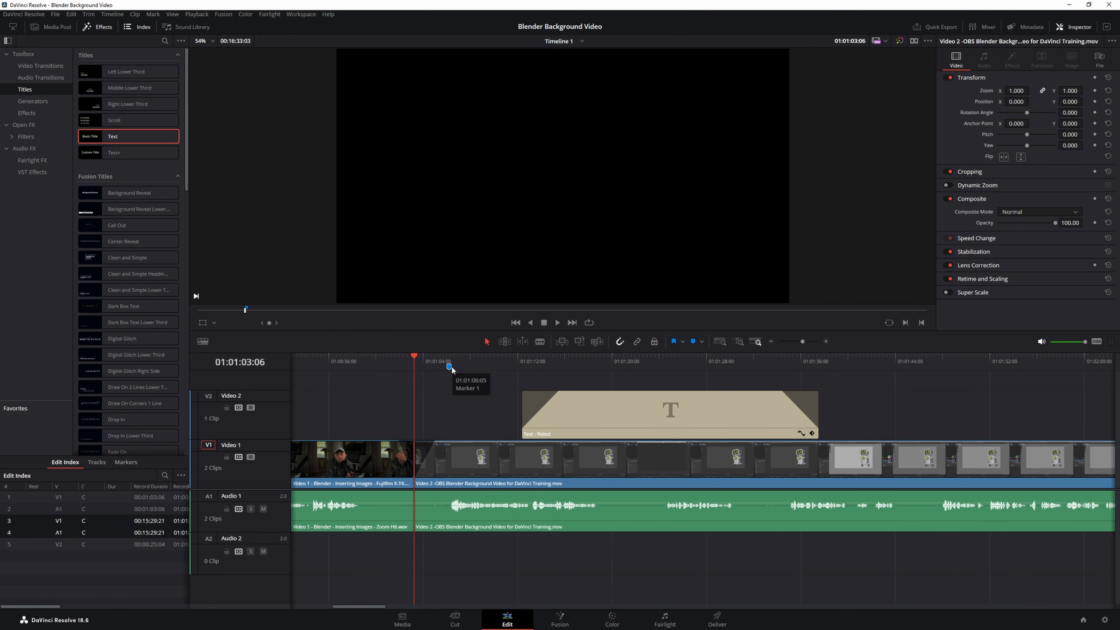
pyautogui.moveTo(437, 367); pyautogui.dragTo(431, 367)
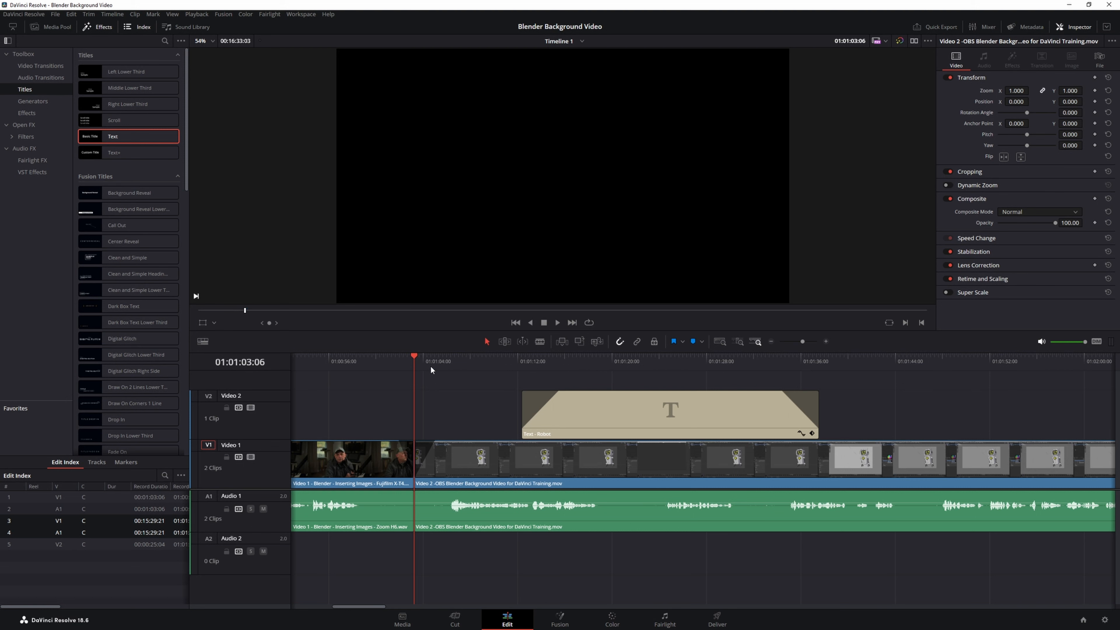
# Place a marker at the cut at 01:01:03:06, open its settings, and remove it.
pyautogui.press('m')
pyautogui.press('m')
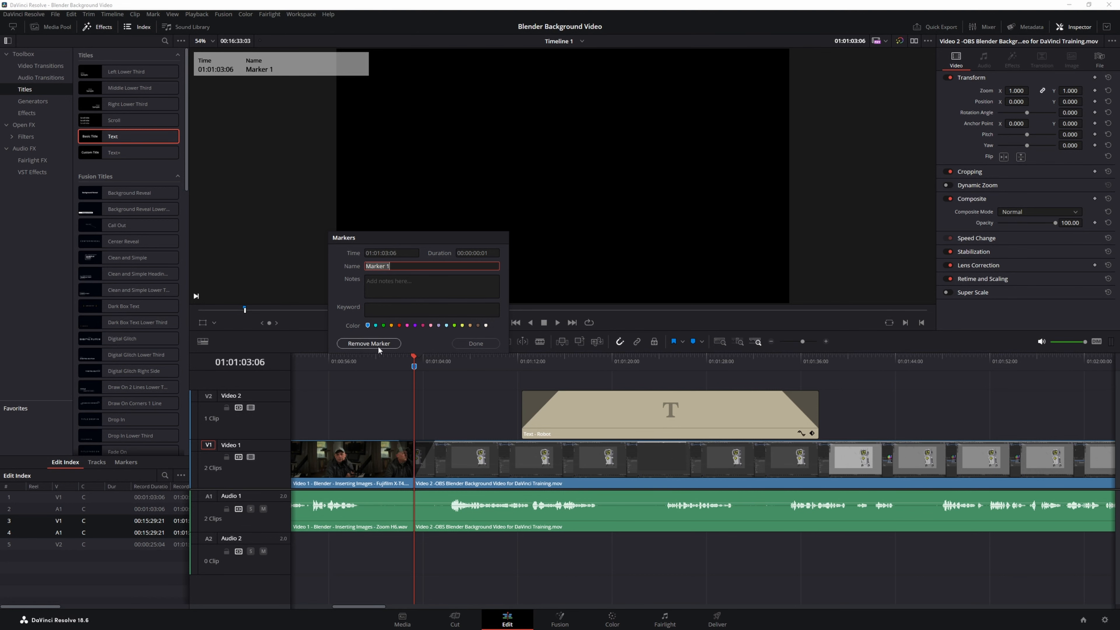
pyautogui.click(368, 343)
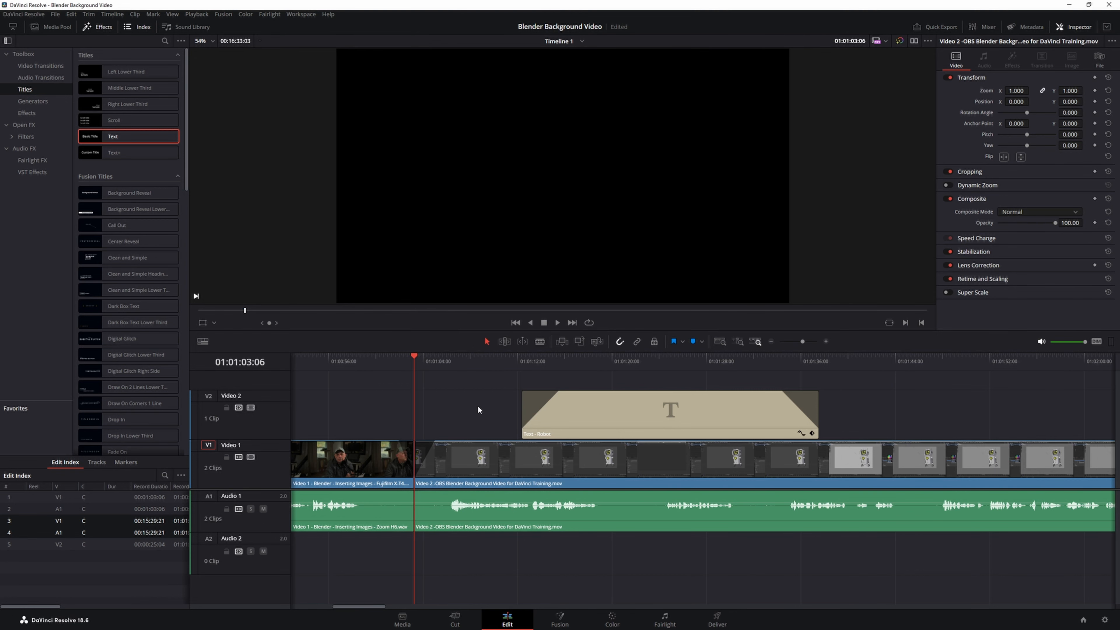
# Look over the whole timeline at several zoom levels and examine the end of the screen recording at 01:16:33:03.
pyautogui.hotkey('ctrl', 's')
pyautogui.scroll(-3, 484, 412)
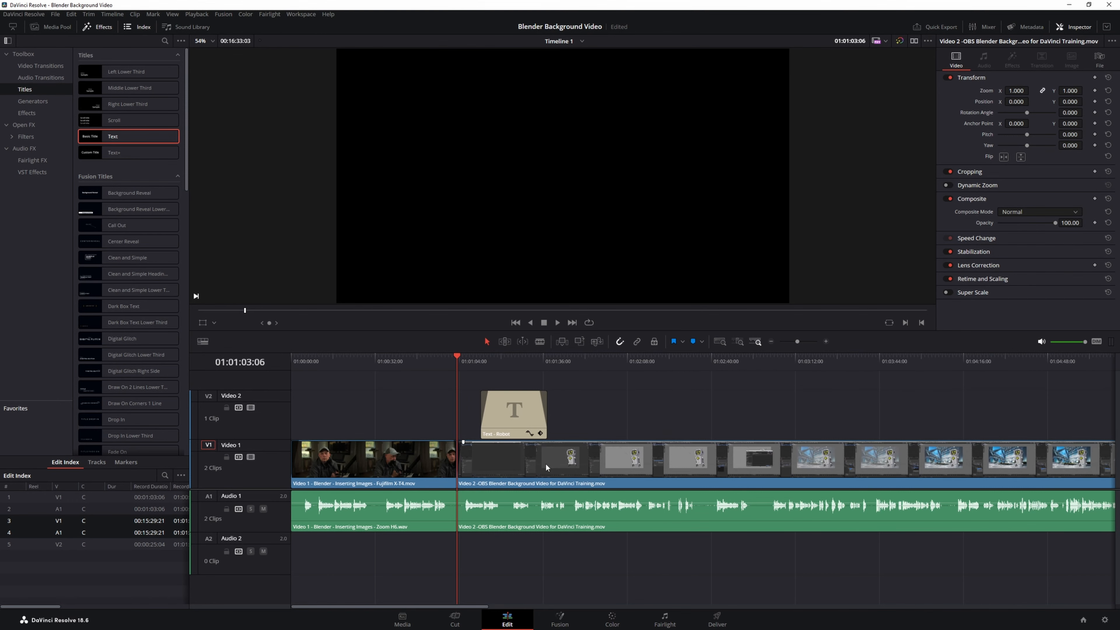
pyautogui.scroll(-4, 546, 464)
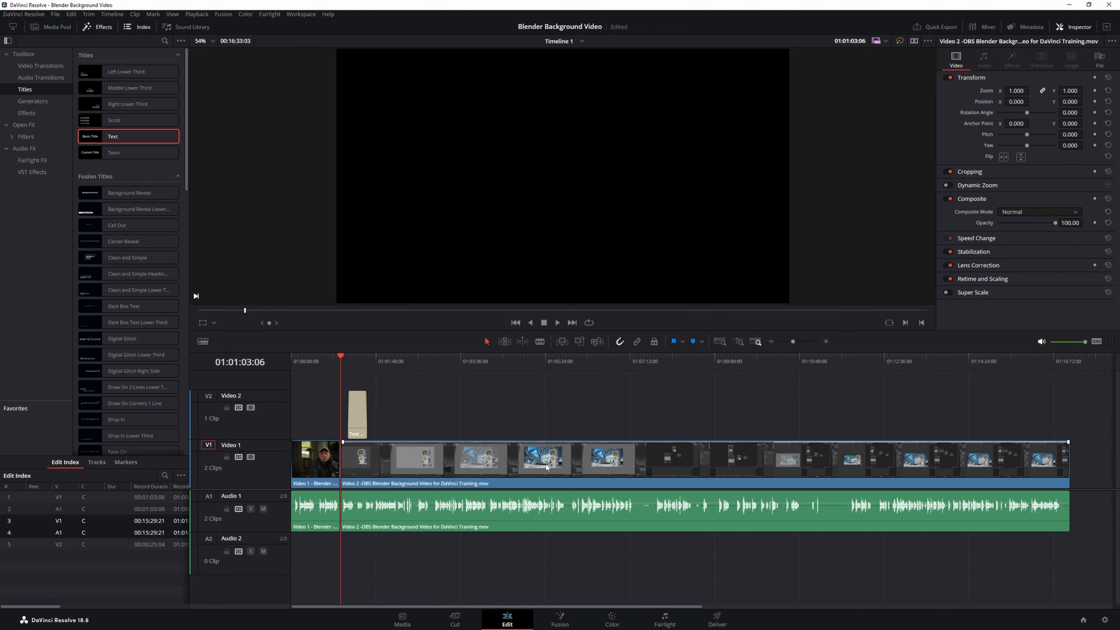
pyautogui.scroll(1, 547, 468)
pyautogui.scroll(-2, 547, 468)
pyautogui.scroll(3, 608, 502)
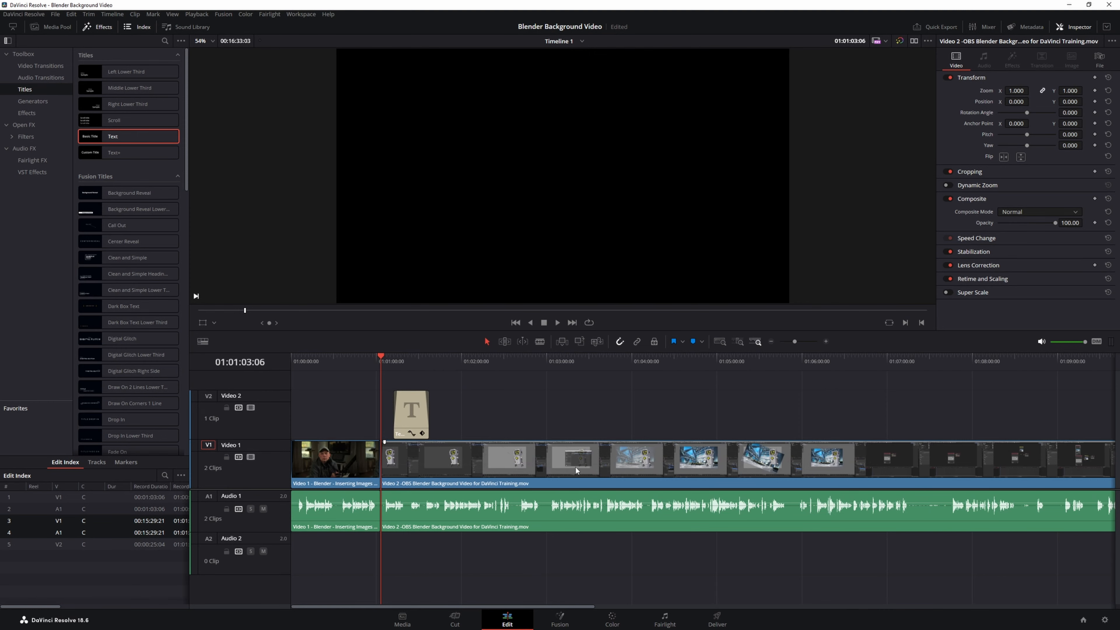
pyautogui.scroll(-4, 870, 399)
pyautogui.click(596, 361)
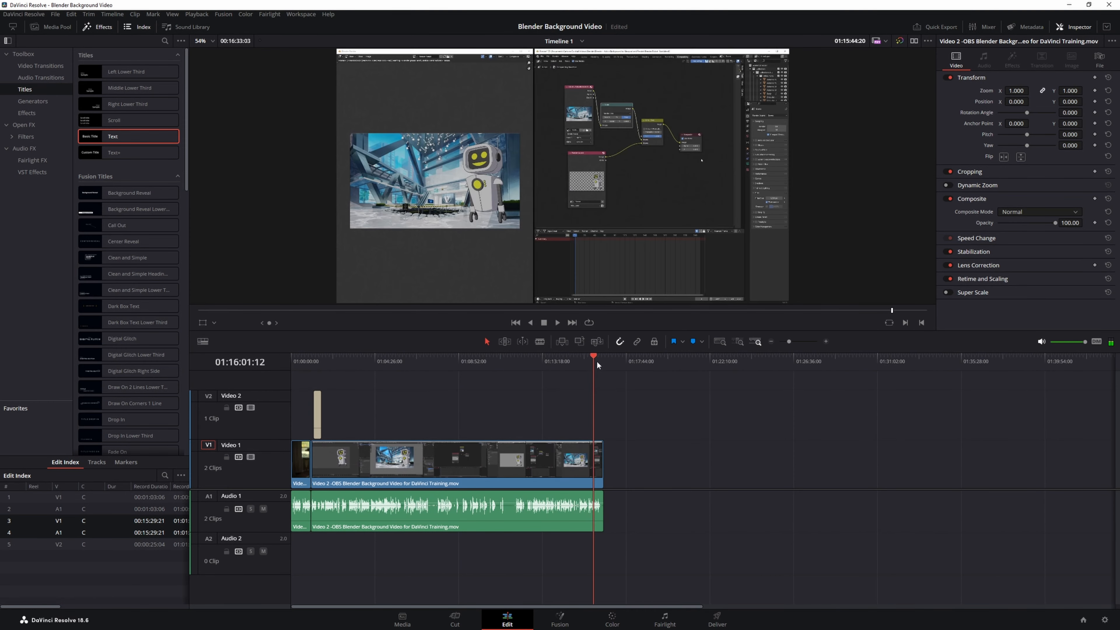
pyautogui.moveTo(597, 361); pyautogui.dragTo(604, 361)
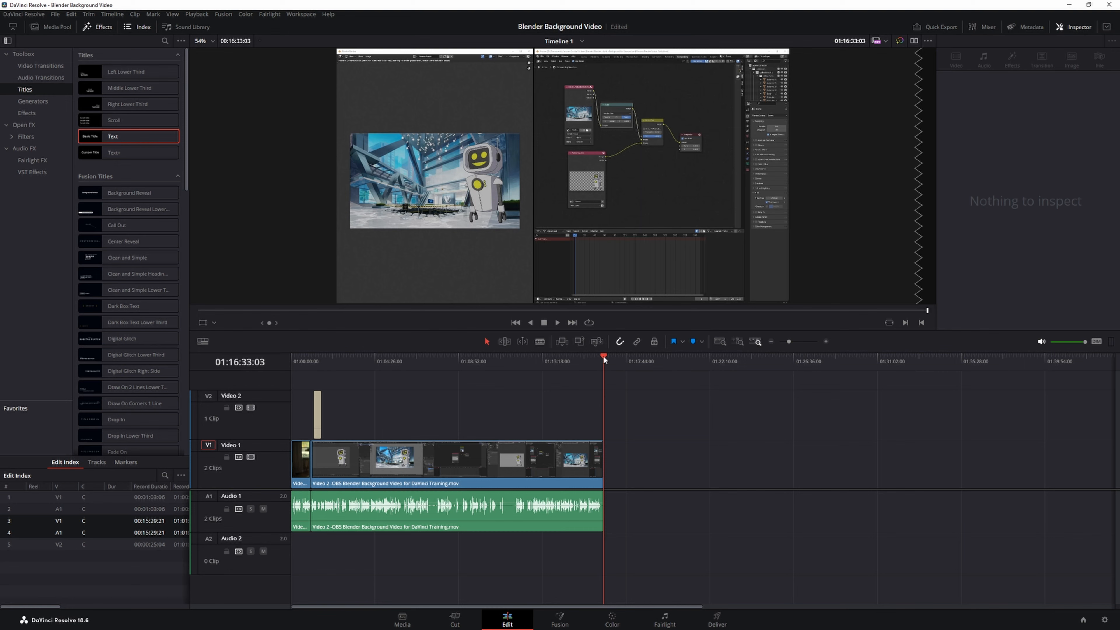
pyautogui.scroll(4, 559, 378)
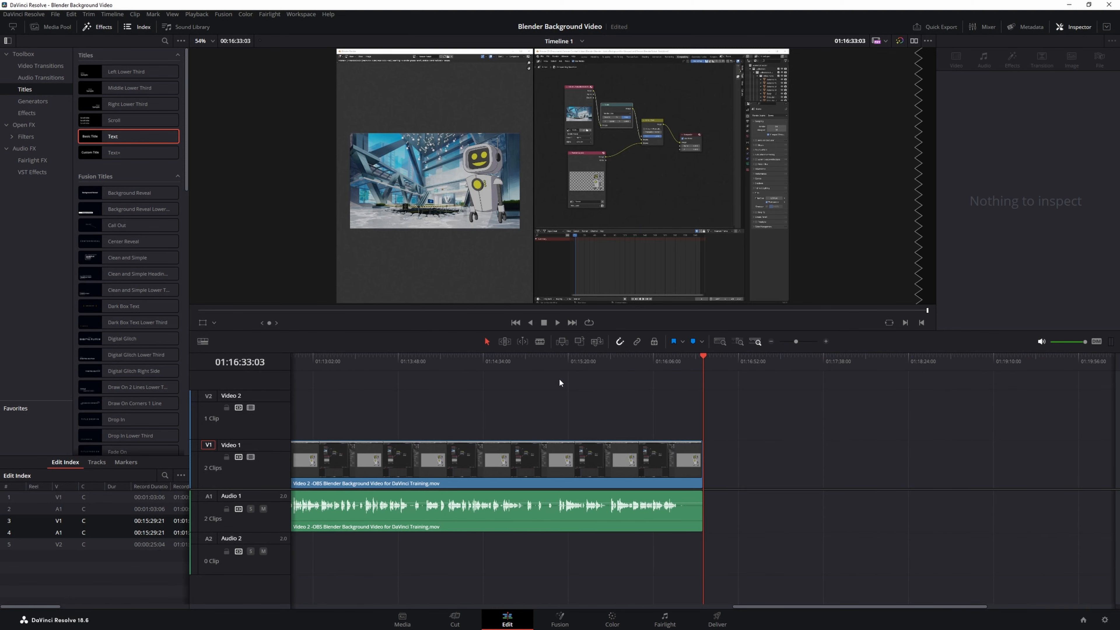
pyautogui.hscroll(-5, 502, 453)
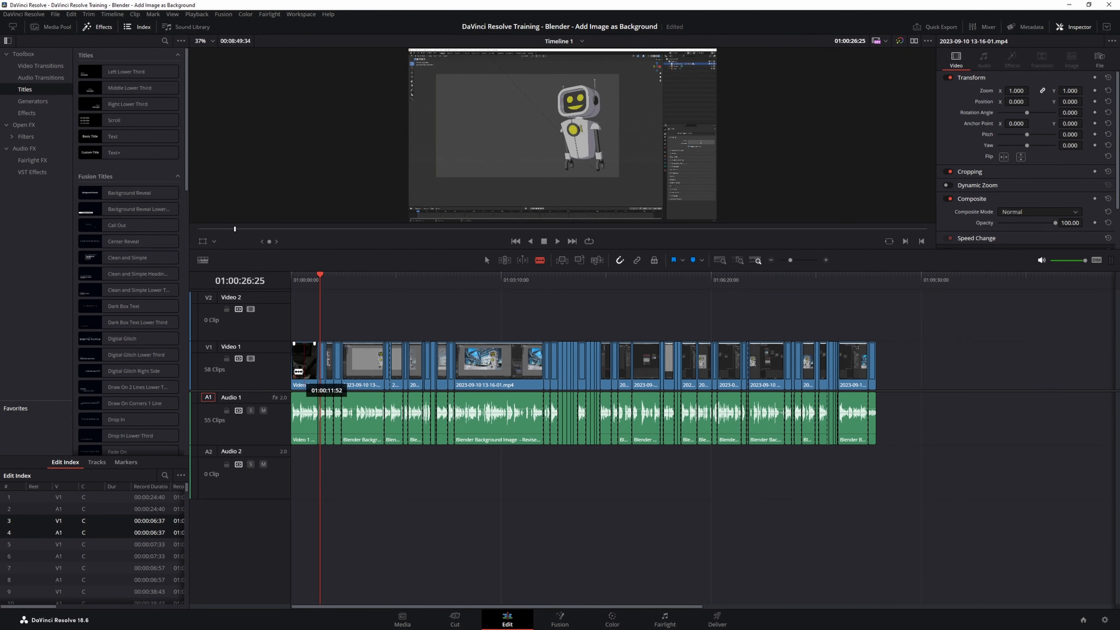
# Examine the many cut clips along the timeline of the "Blender - Add Image as Background" project up to its end.
pyautogui.scroll(1, 311, 369)
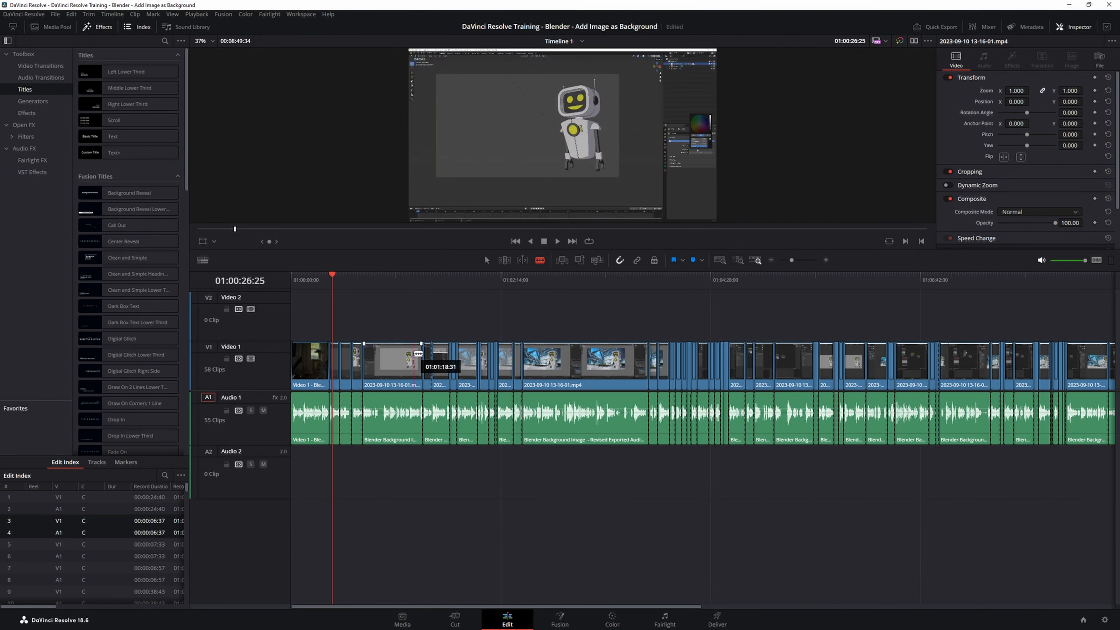
pyautogui.press('End')
pyautogui.scroll(-1, 663, 313)
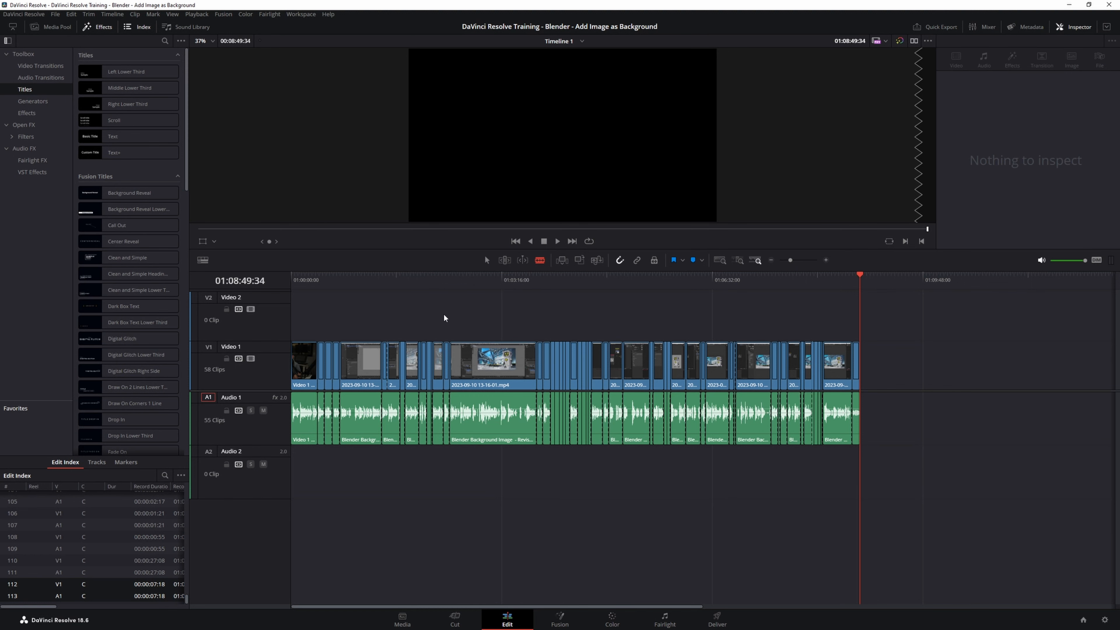
pyautogui.moveTo(479, 346); pyautogui.dragTo(479, 346)
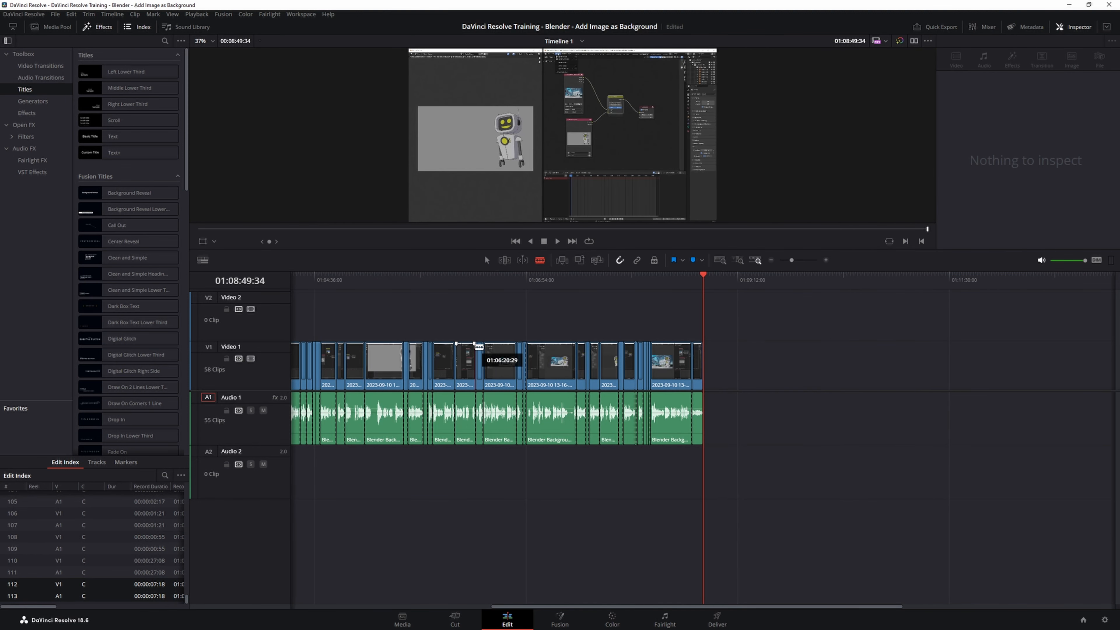
pyautogui.hotkey('ctrl', '=')
pyautogui.hotkey('ctrl', '=')
pyautogui.hotkey('ctrl', '=')
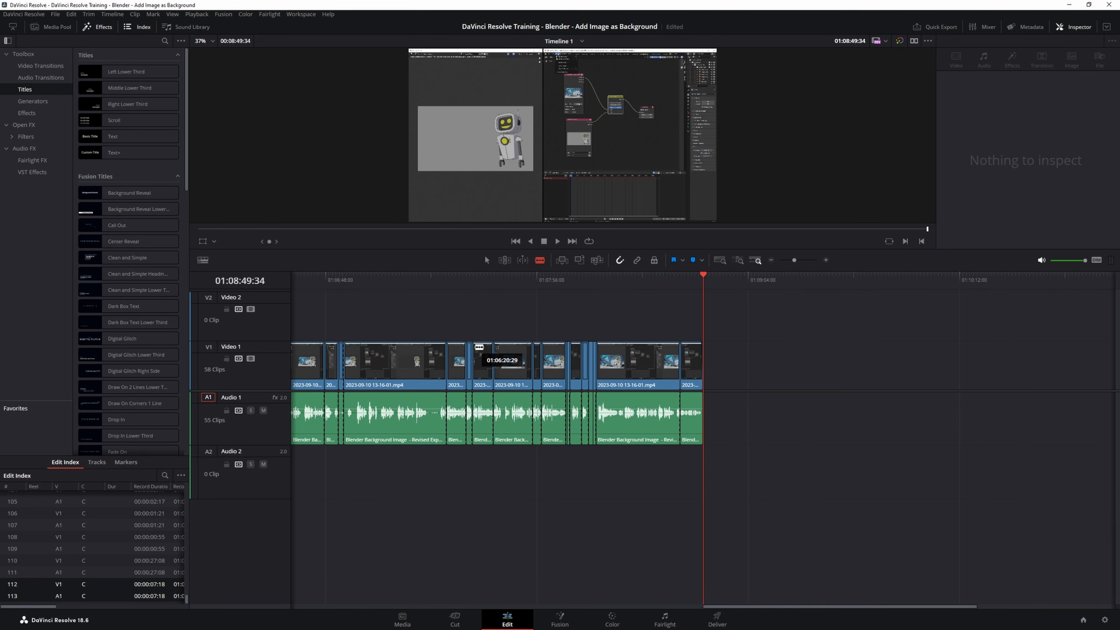
pyautogui.hscroll(-10, 479, 347)
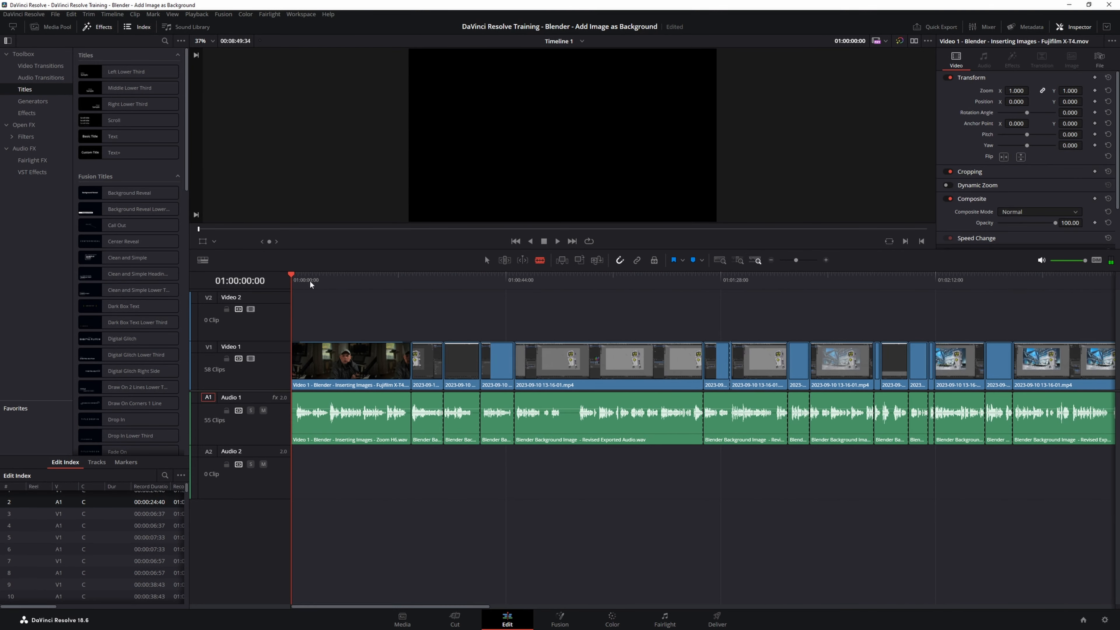
# Go to the start of the first screen-recording clip at 01:00:24:40, view its grading setup on the Color page, and return to Edit.
pyautogui.moveTo(311, 285); pyautogui.dragTo(427, 280)
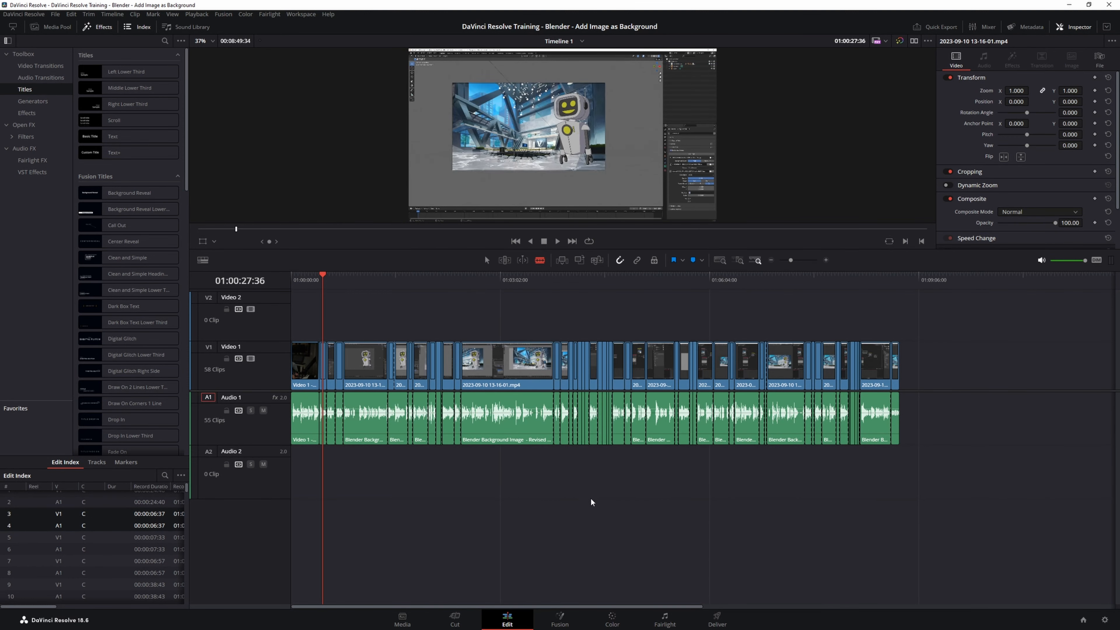
pyautogui.moveTo(315, 278); pyautogui.dragTo(311, 277)
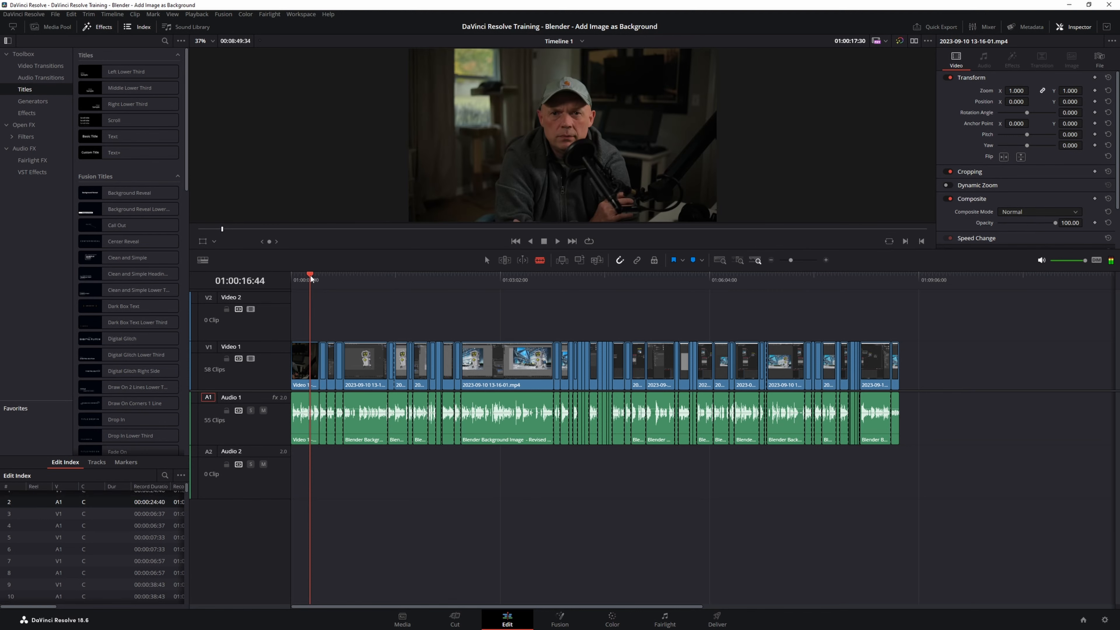
pyautogui.press('Down')
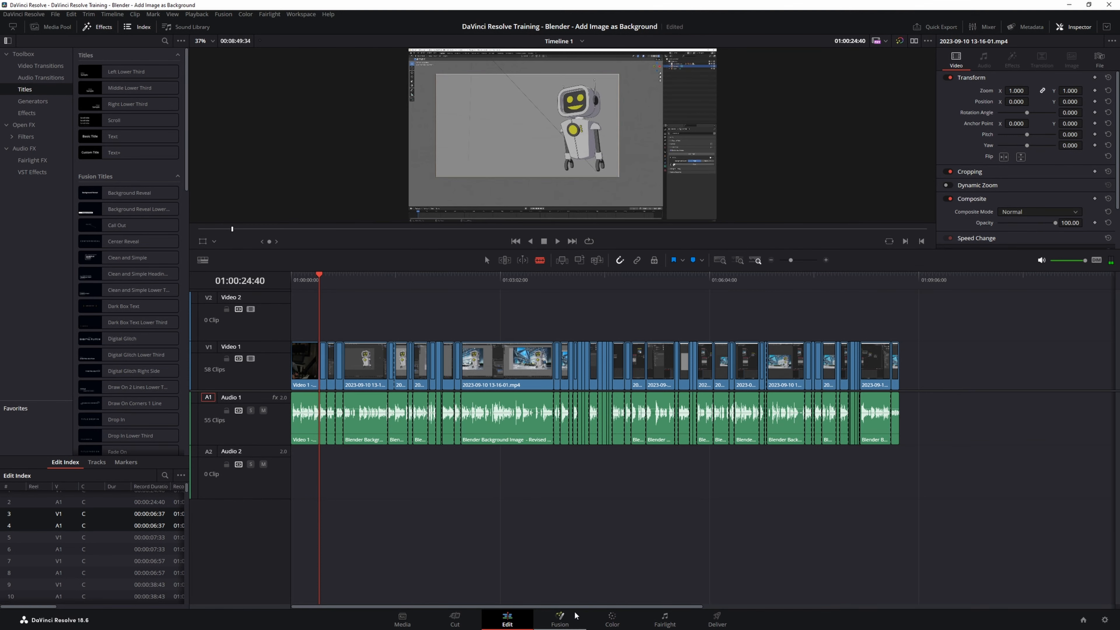
pyautogui.click(613, 620)
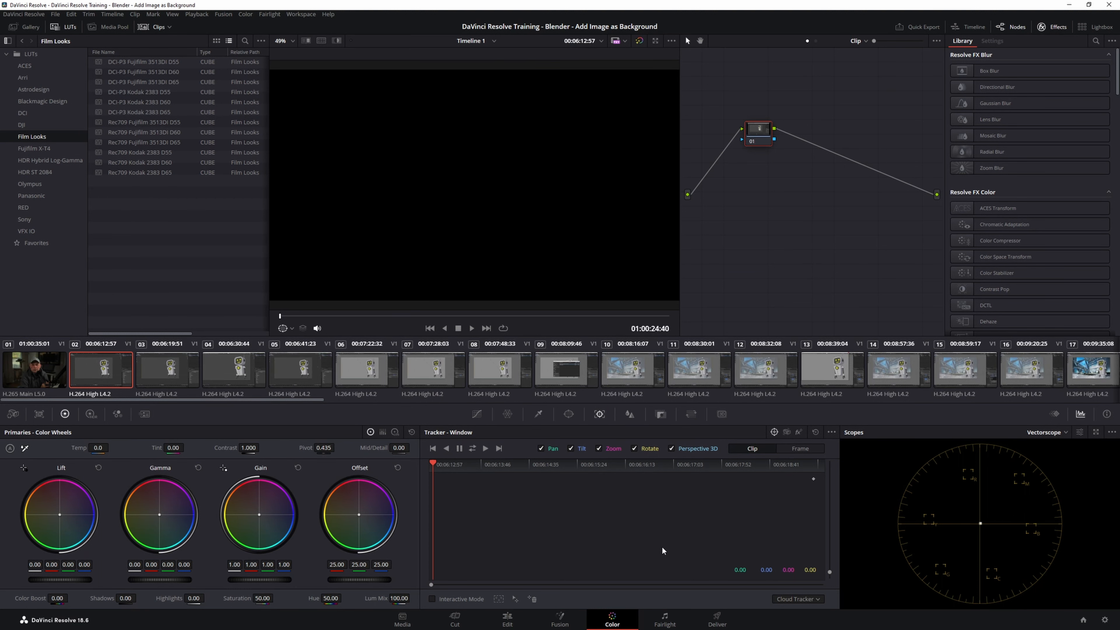
pyautogui.click(507, 620)
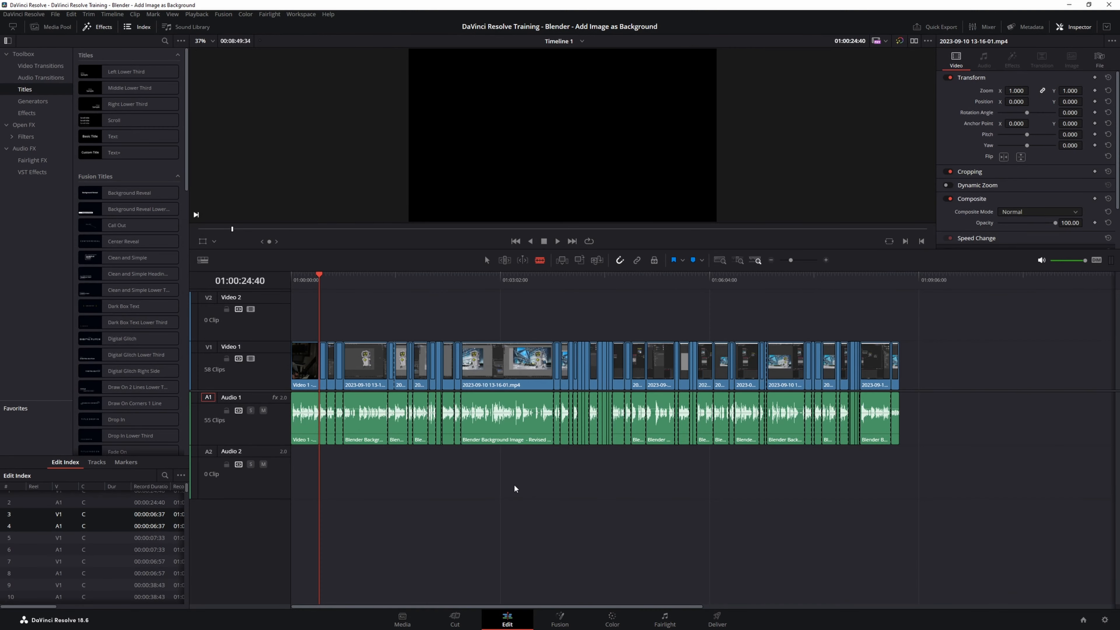
# Combine all the cut screen-recording clips on Video 1 after the intro clip into a new compound clip named "Training".
pyautogui.moveTo(946, 416); pyautogui.dragTo(658, 405)
pyautogui.moveTo(999, 349); pyautogui.dragTo(324, 370)
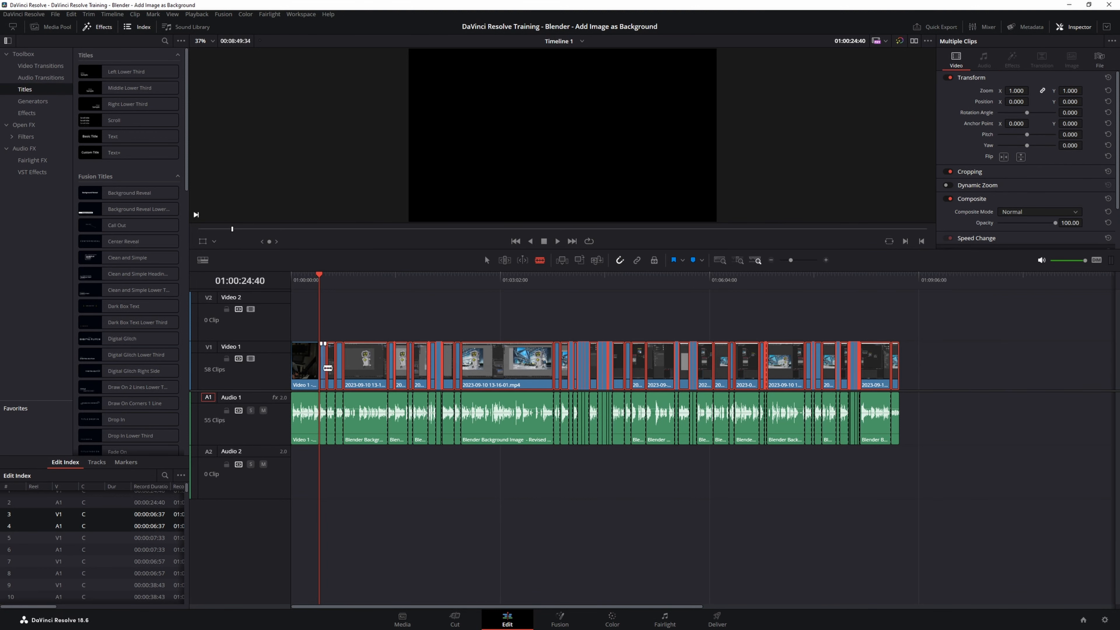
pyautogui.rightClick(374, 361)
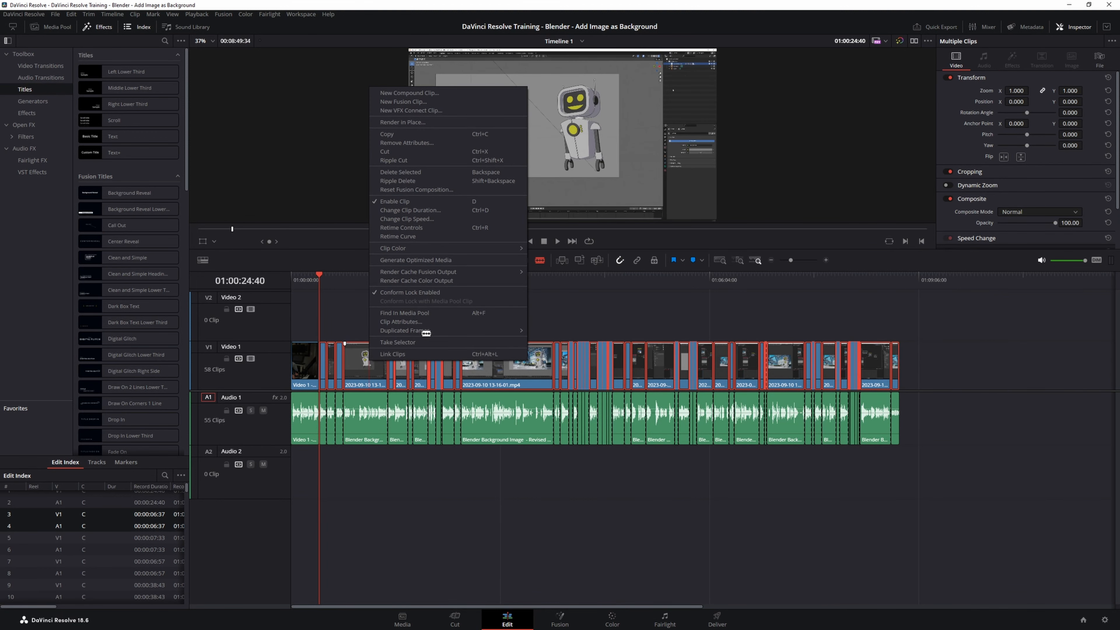
pyautogui.click(472, 95)
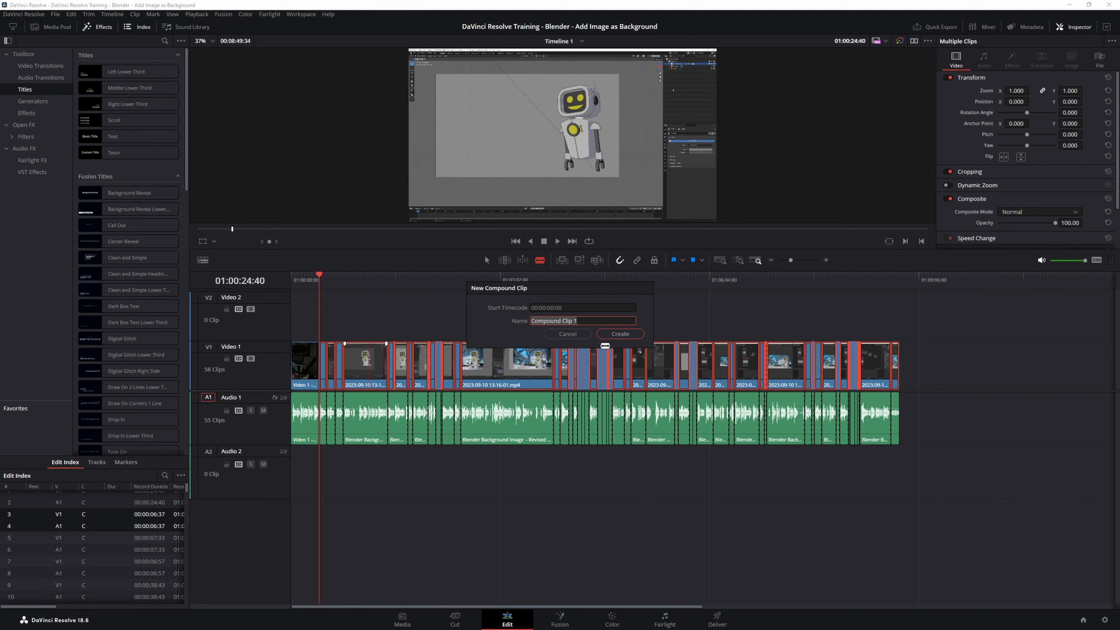
pyautogui.write('Training')
pyautogui.press('Return')
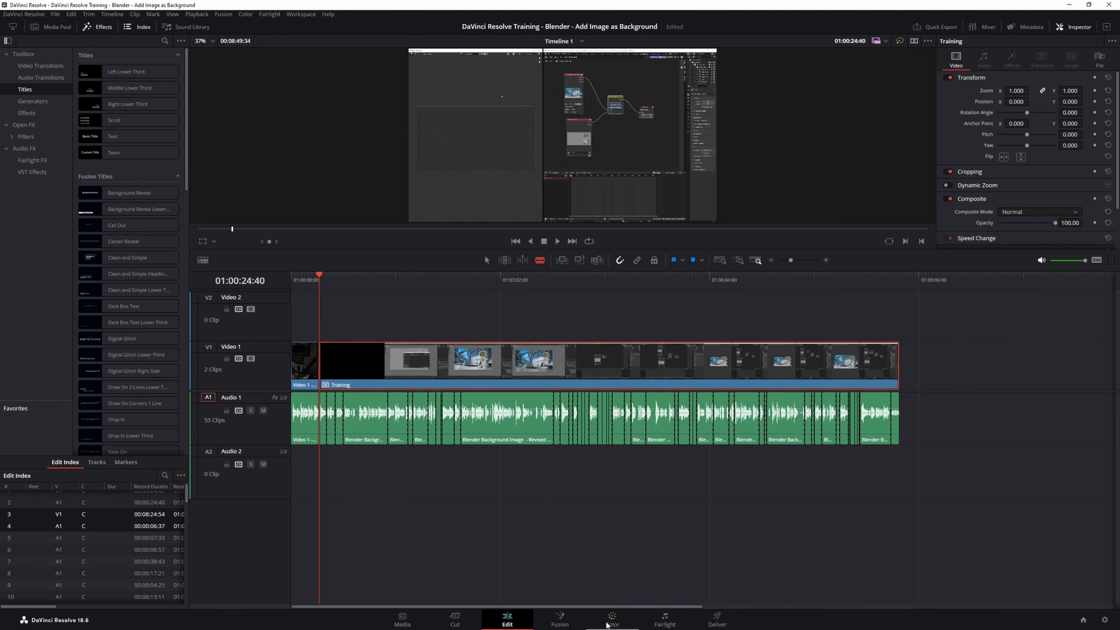
# Check the intro and compound clips on the Color page and bring the intro clip to 01:00:11:00 for grading.
pyautogui.click(612, 620)
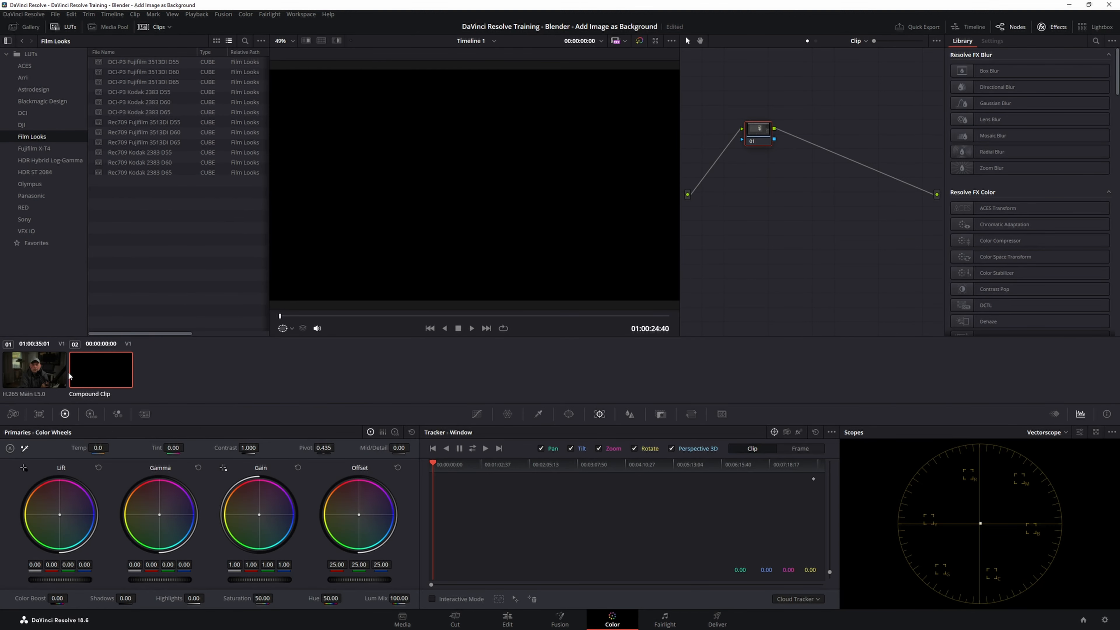
pyautogui.click(42, 372)
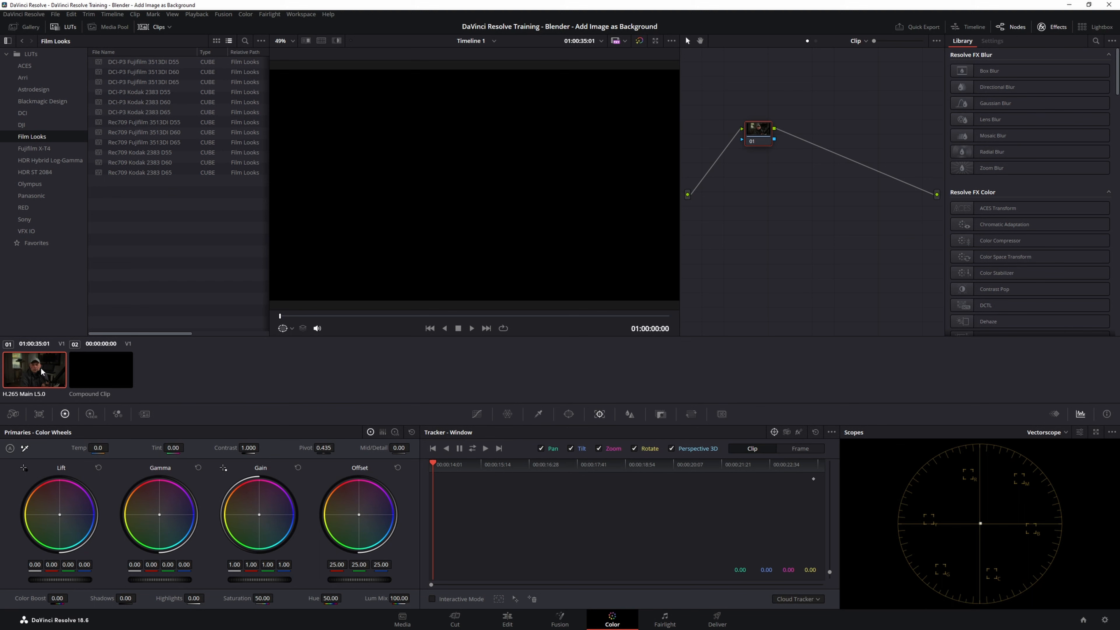
pyautogui.click(108, 374)
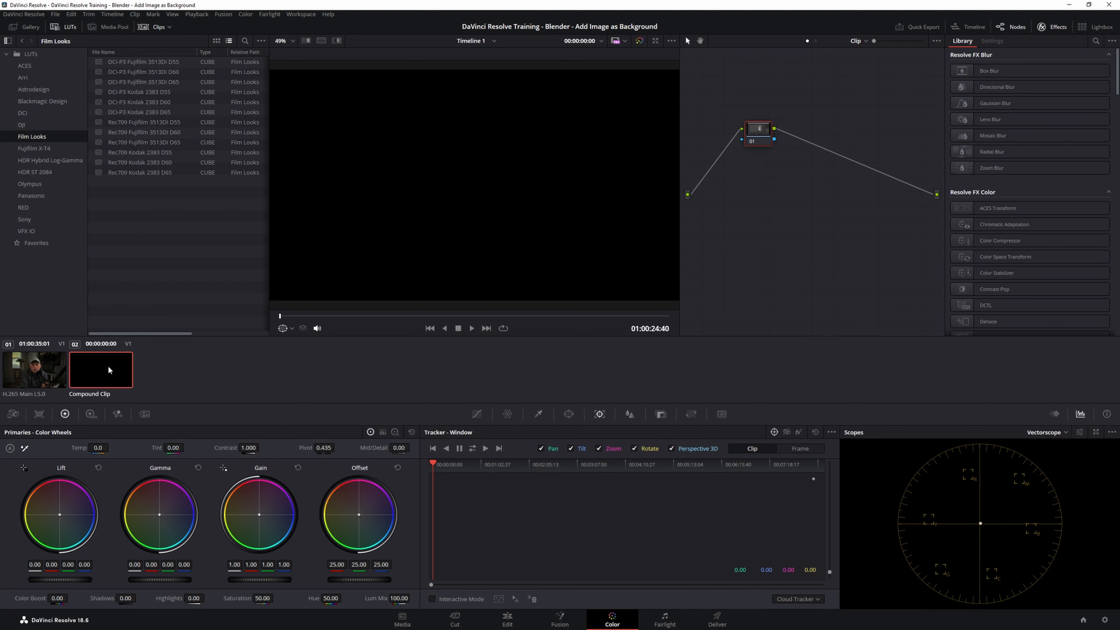
pyautogui.click(31, 370)
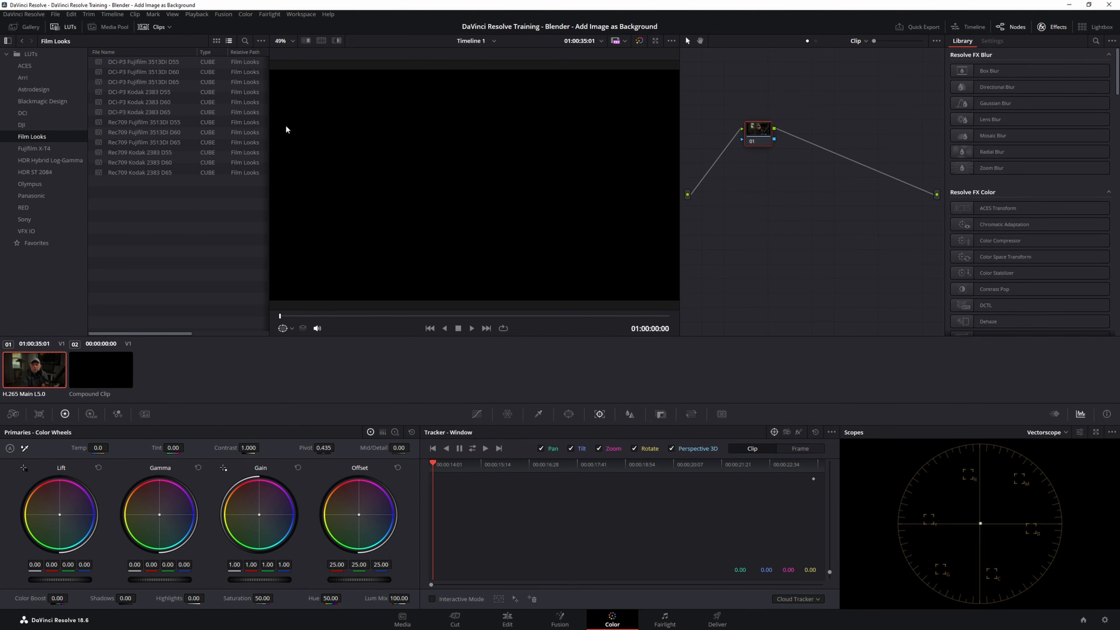
pyautogui.moveTo(289, 317); pyautogui.dragTo(453, 316)
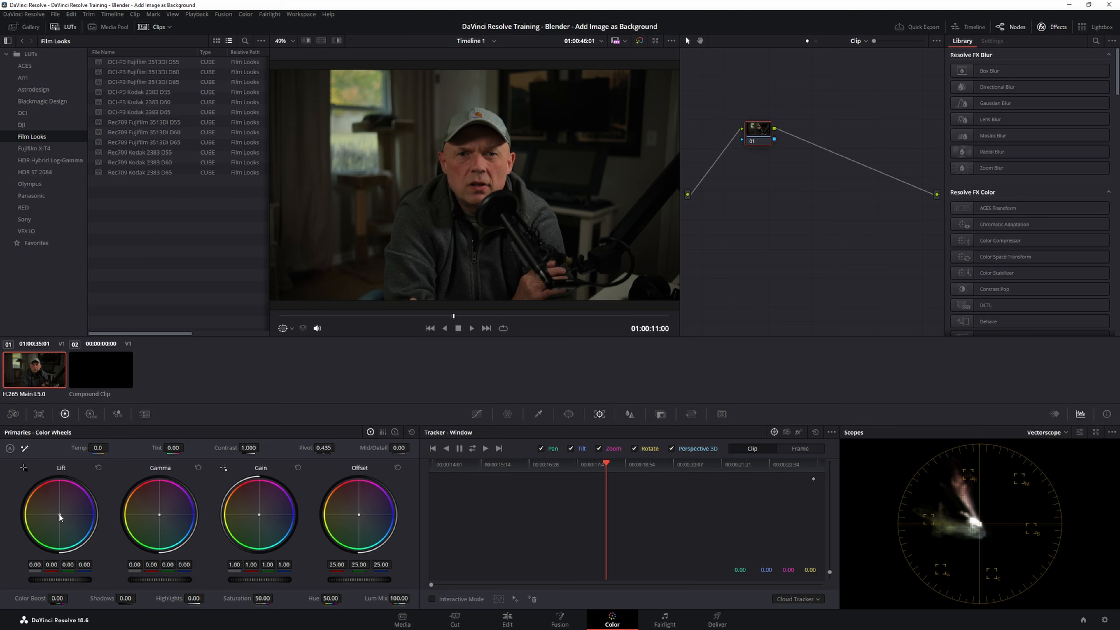
# Try brightening the intro clip with the Lift, Gamma and Gain master levels in turn, resetting each one.
pyautogui.moveTo(67, 580); pyautogui.dragTo(106, 580)
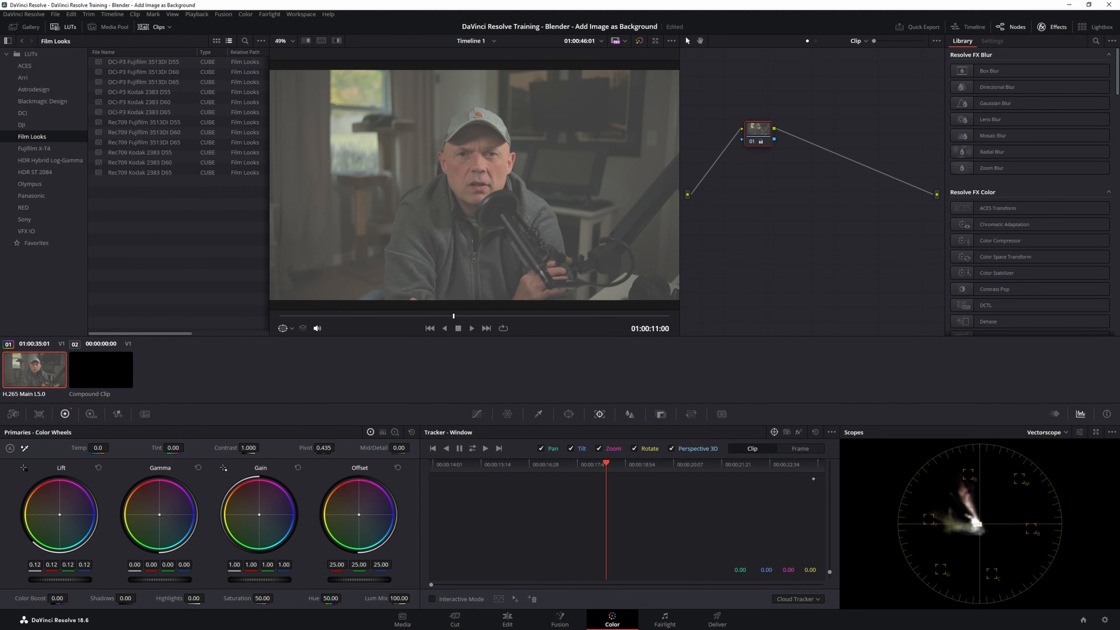
pyautogui.click(99, 469)
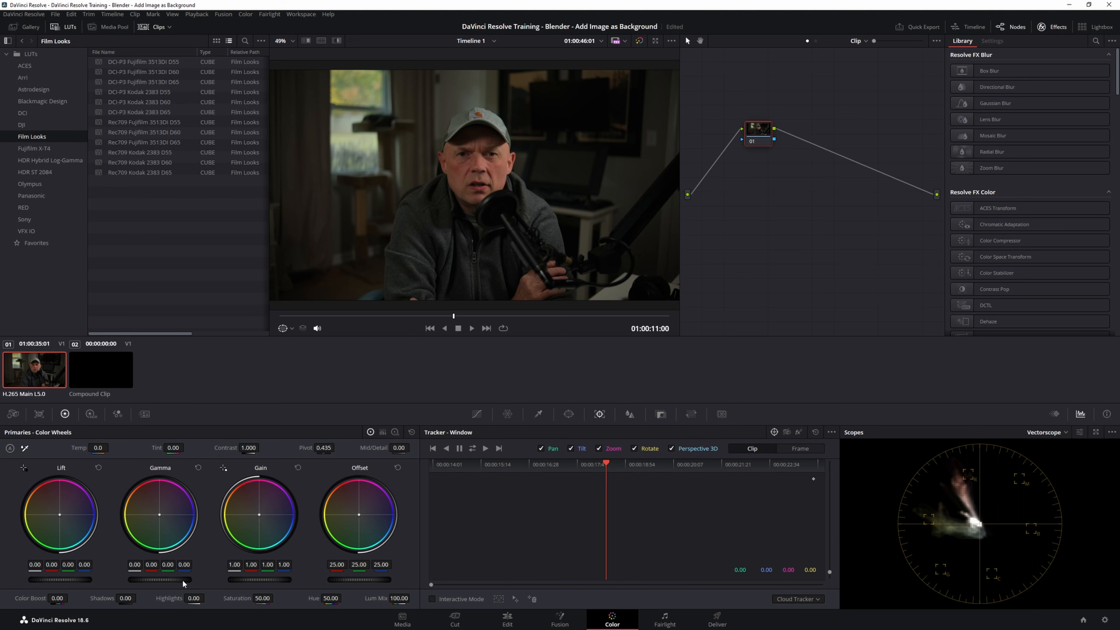
pyautogui.moveTo(182, 581)
pyautogui.mouseDown()
pyautogui.moveTo(203, 581)
pyautogui.moveTo(184, 581)
pyautogui.mouseUp()
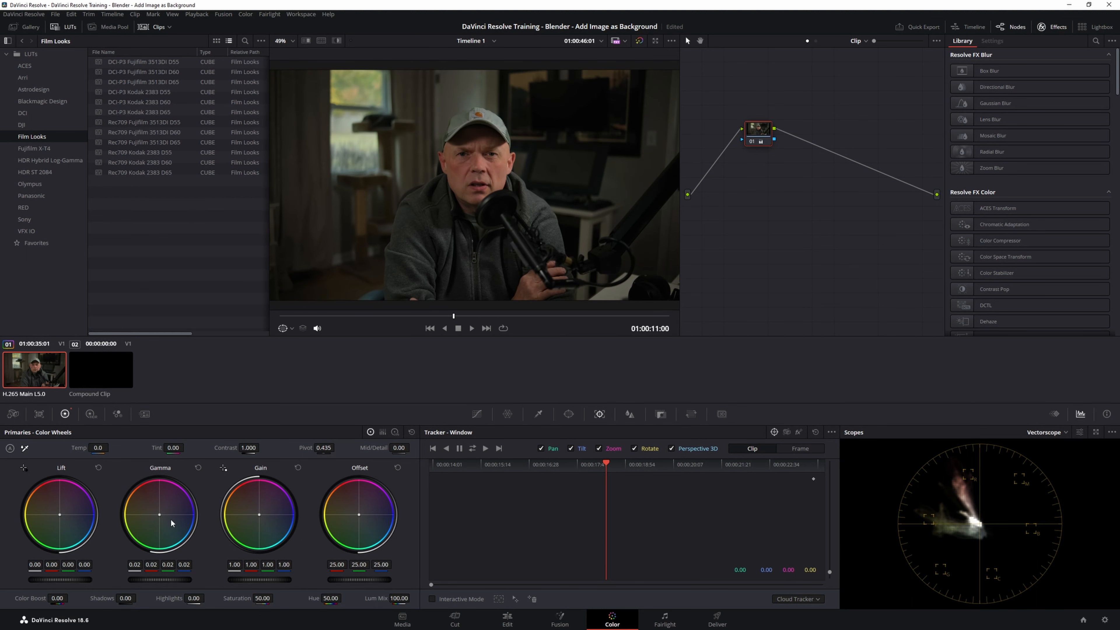
pyautogui.click(198, 467)
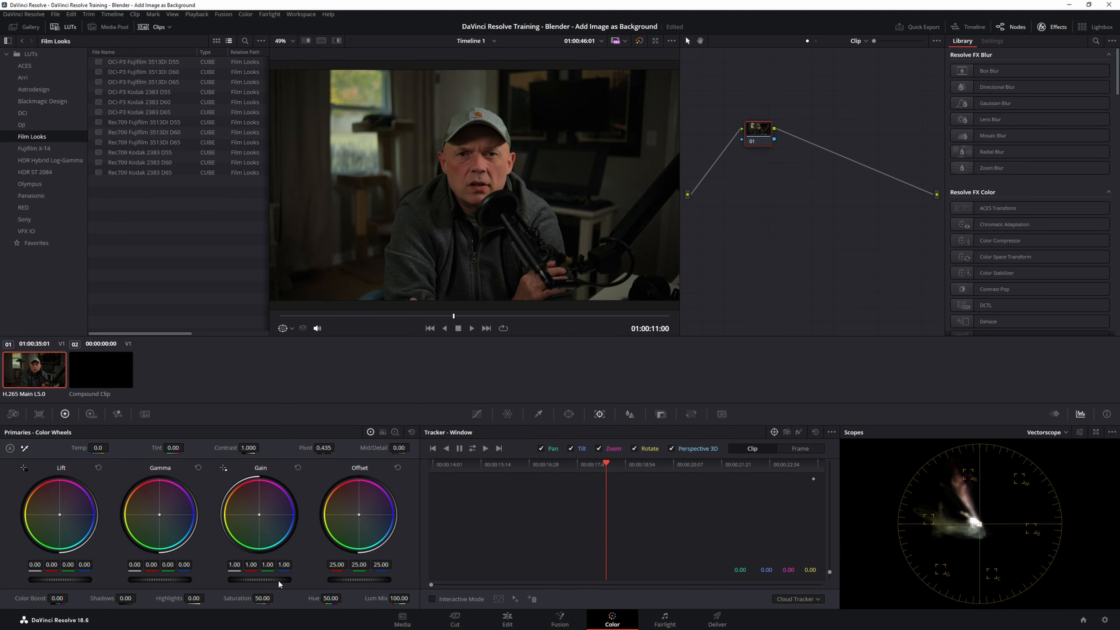
pyautogui.moveTo(283, 579)
pyautogui.mouseDown()
pyautogui.moveTo(264, 580)
pyautogui.moveTo(331, 580)
pyautogui.moveTo(304, 580)
pyautogui.mouseUp()
pyautogui.click(297, 468)
# Grade the intro clip with Offset at 32.35, Gain at 1.09, Gamma at 0.03 and Lift at -0.02.
pyautogui.moveTo(359, 580); pyautogui.dragTo(348, 580)
pyautogui.moveTo(359, 580); pyautogui.dragTo(367, 580)
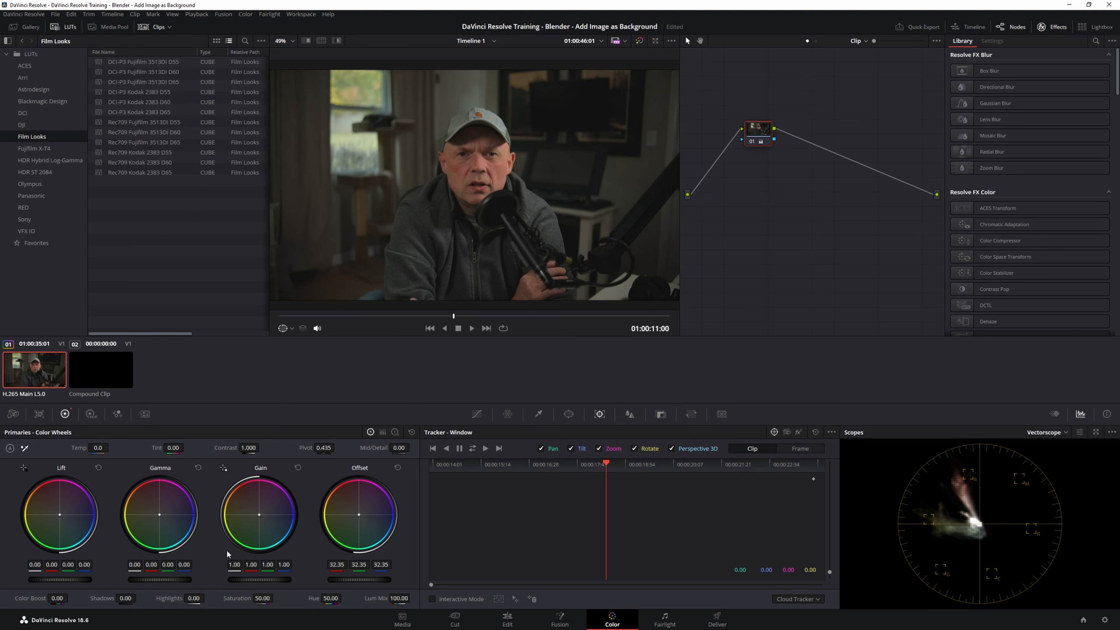
pyautogui.moveTo(259, 580); pyautogui.dragTo(262, 580)
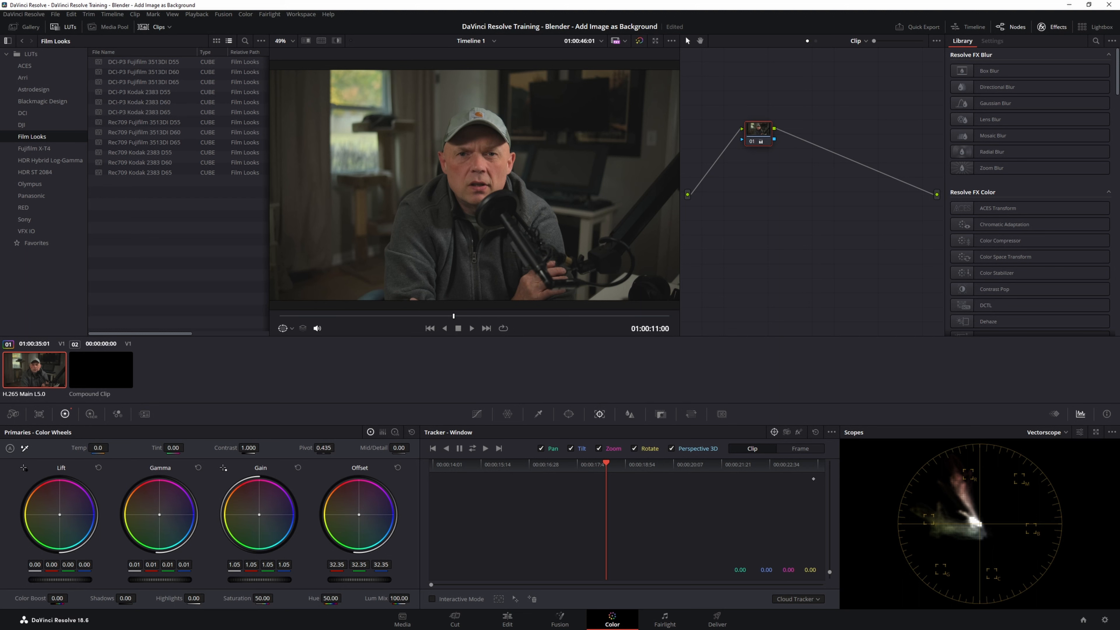
pyautogui.moveTo(60, 580); pyautogui.dragTo(59, 580)
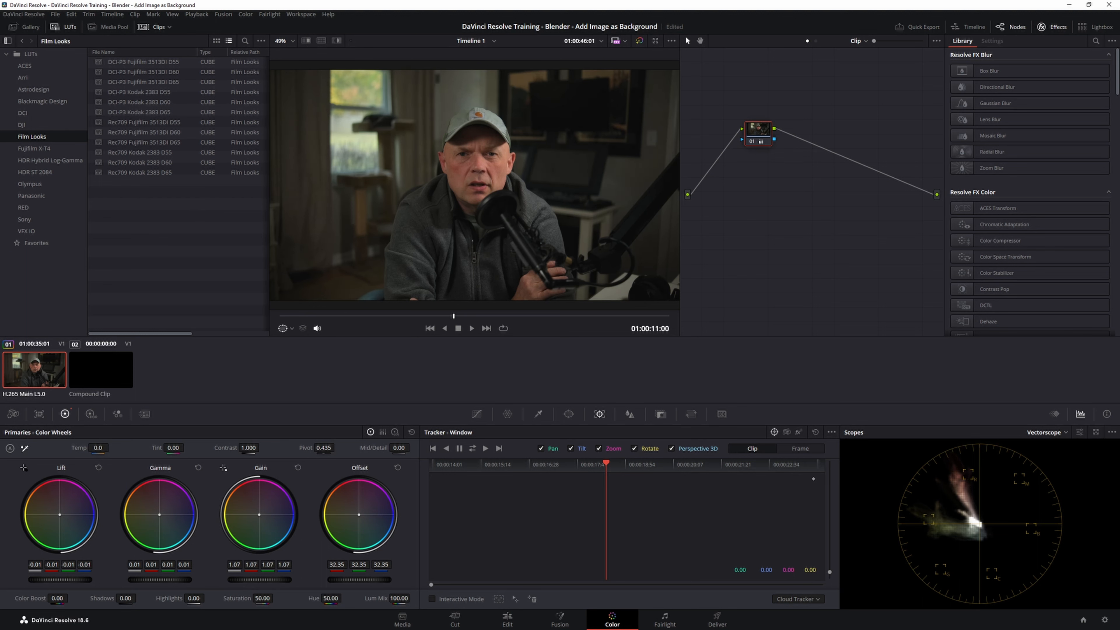
pyautogui.moveTo(260, 580); pyautogui.dragTo(264, 583)
# Move the intro clip's correction node lower in the node graph and toggle it off and on to compare the grade.
pyautogui.moveTo(761, 129); pyautogui.dragTo(764, 169)
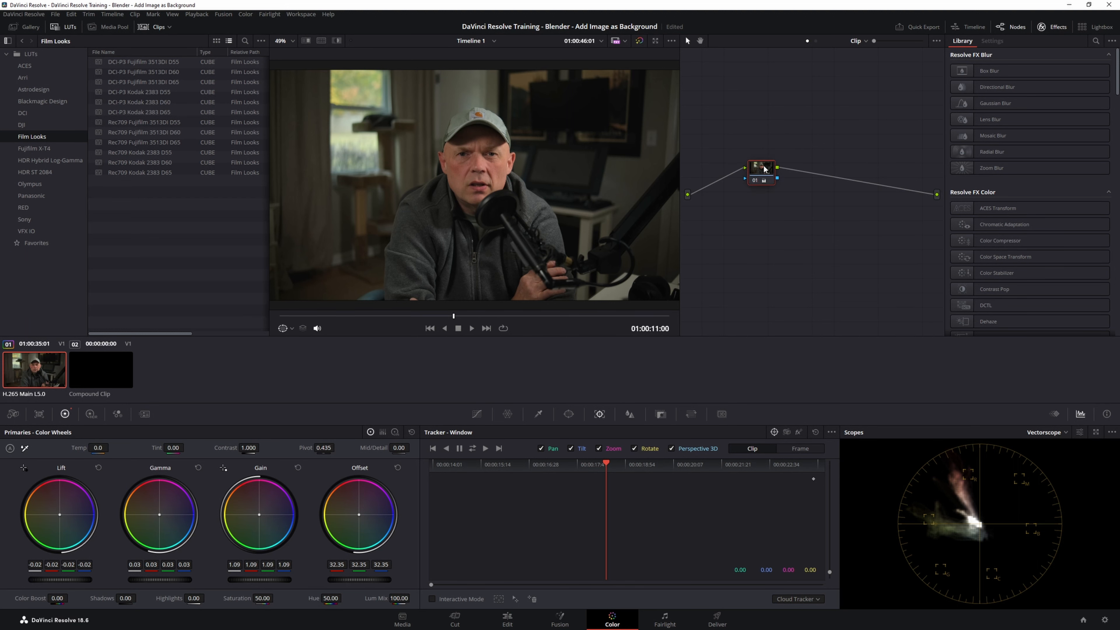
pyautogui.moveTo(737, 111); pyautogui.dragTo(794, 212)
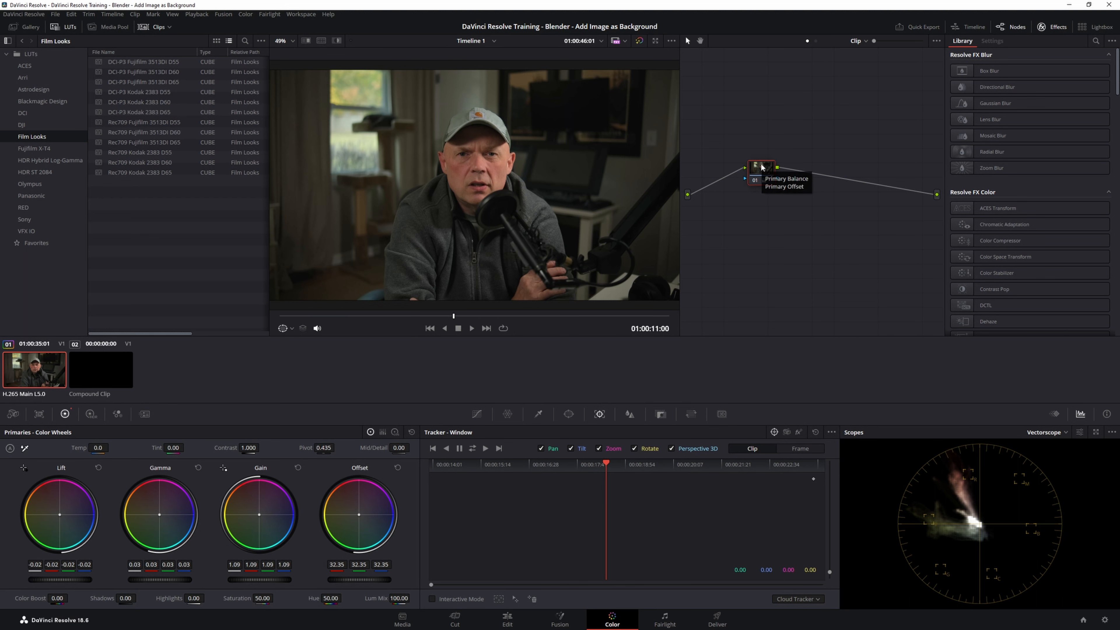
pyautogui.hotkey('ctrl', 'd')
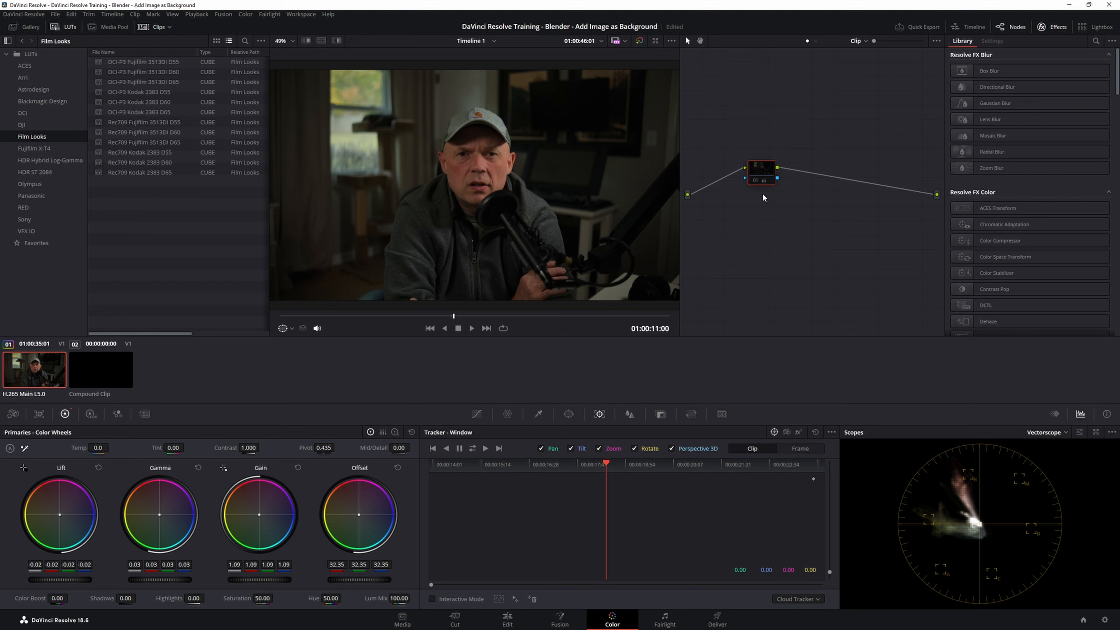
pyautogui.hotkey('ctrl', 'd')
pyautogui.hotkey('ctrl', 'd')
pyautogui.hotkey('ctrl', 'd')
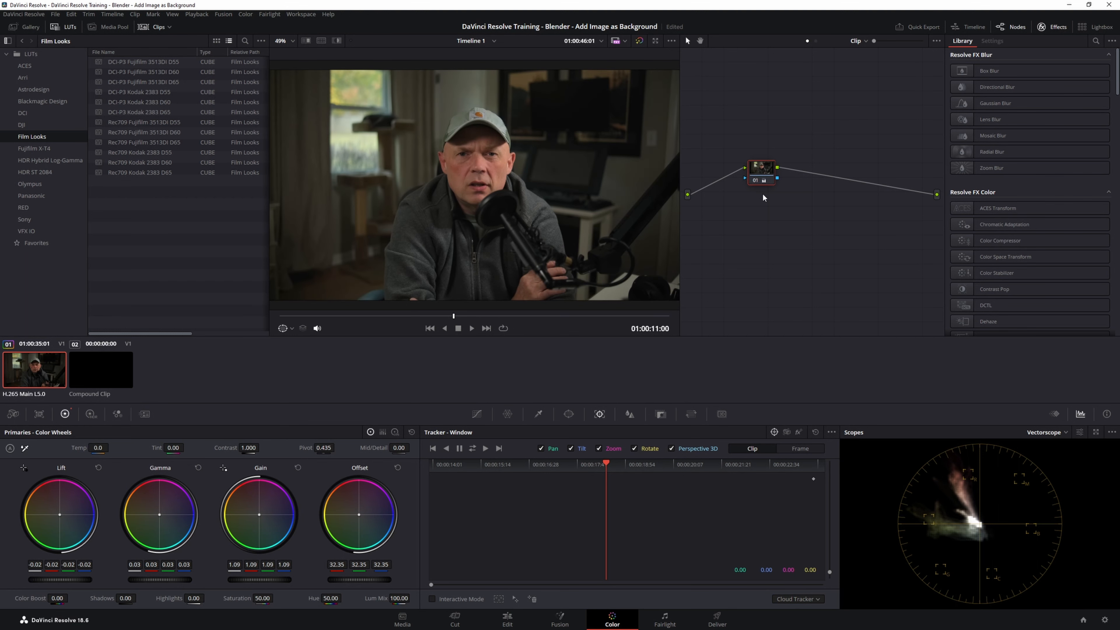
pyautogui.hotkey('ctrl', 'd')
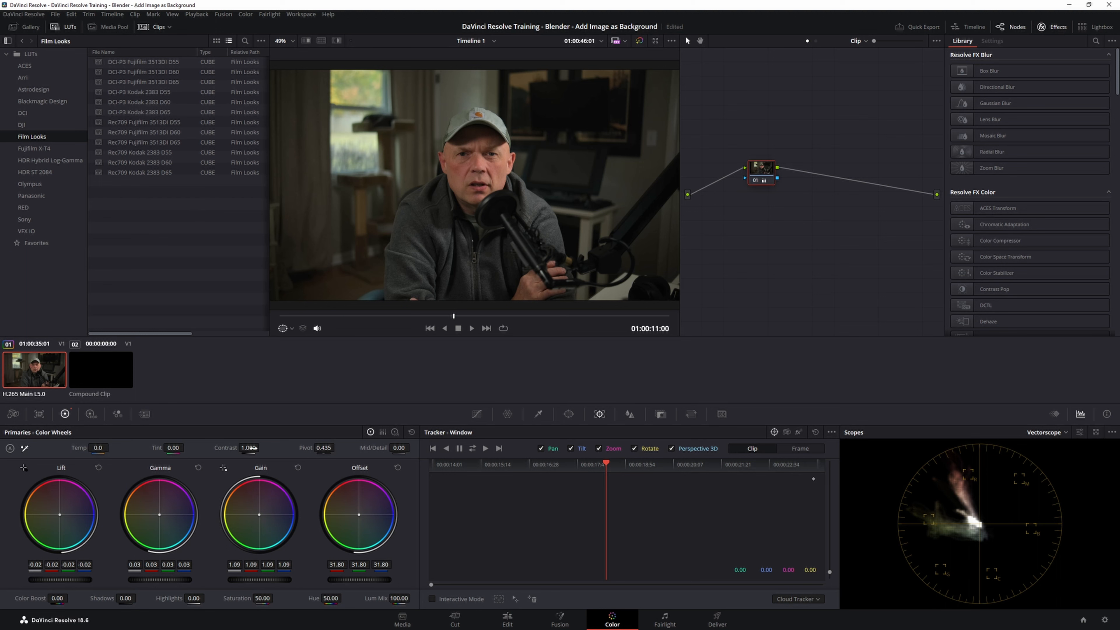
# Try a contrast of 1.064 on the intro clip and reset it.
pyautogui.moveTo(252, 447); pyautogui.dragTo(262, 448)
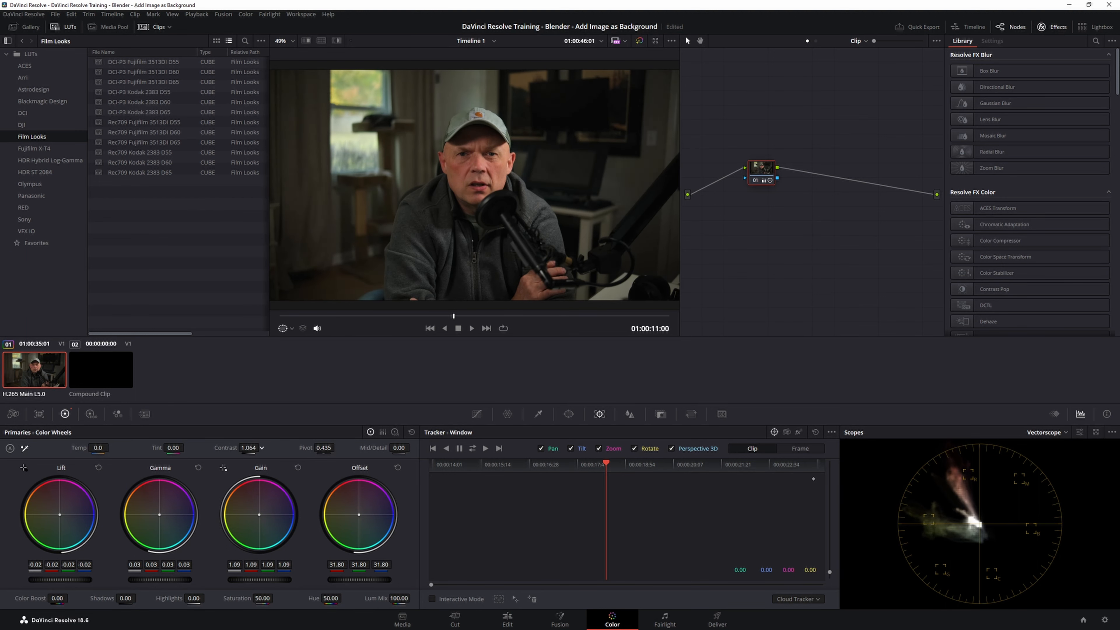
pyautogui.doubleClick(261, 448)
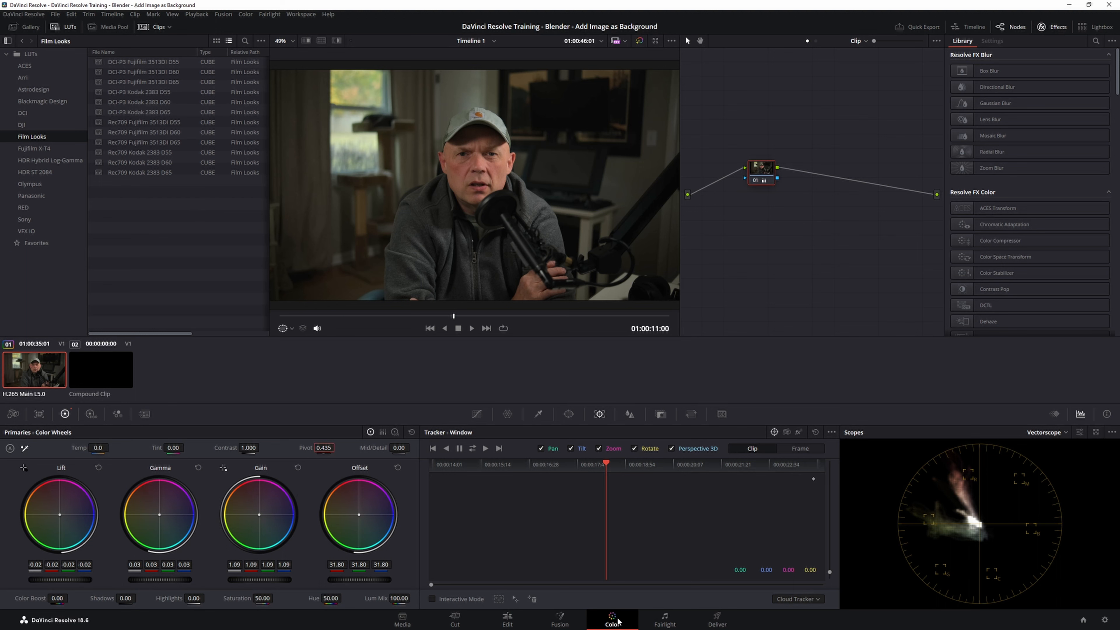
# Switch to the Fairlight page and add the Fairlight FX Noise Reduction effect to the Audio 1 track.
pyautogui.click(662, 625)
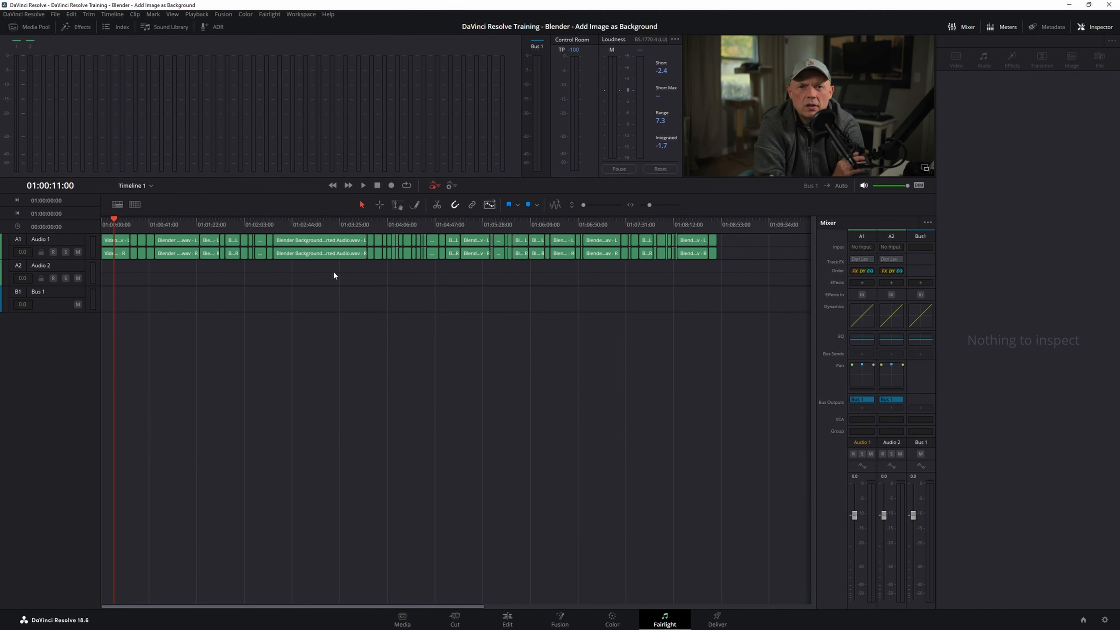
pyautogui.click(64, 239)
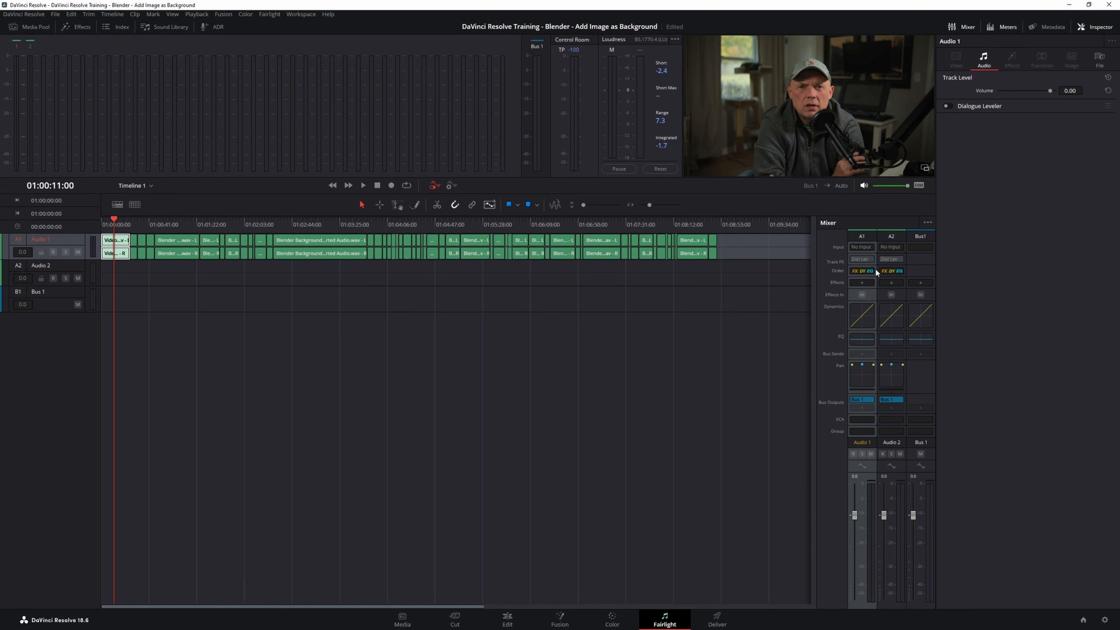
pyautogui.click(863, 283)
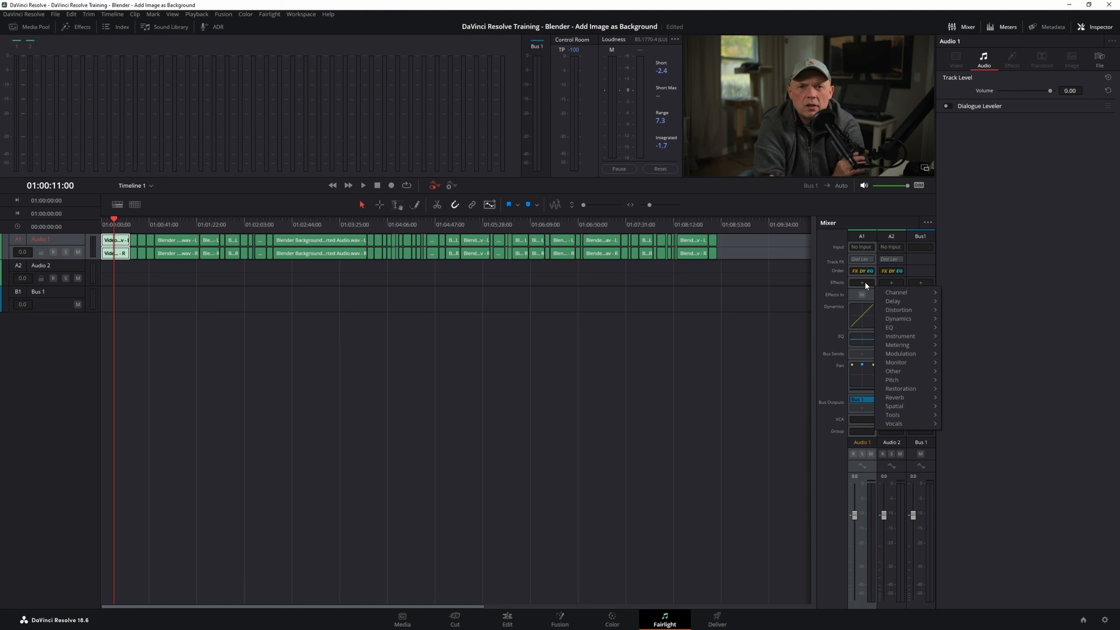
pyautogui.moveTo(902, 388)
pyautogui.moveTo(972, 393)
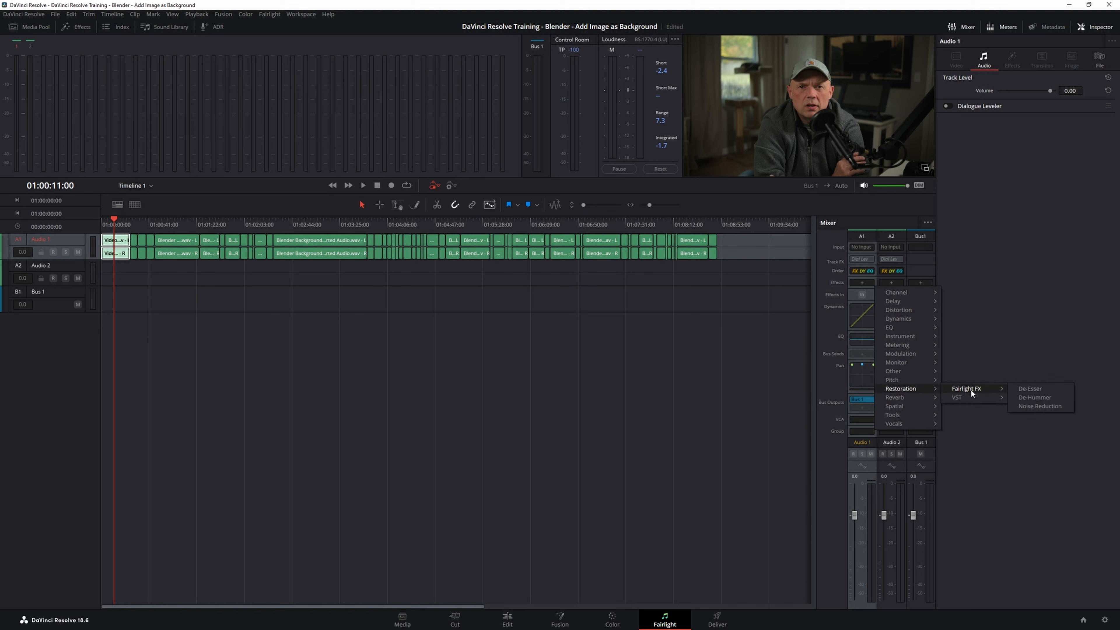
pyautogui.click(1050, 406)
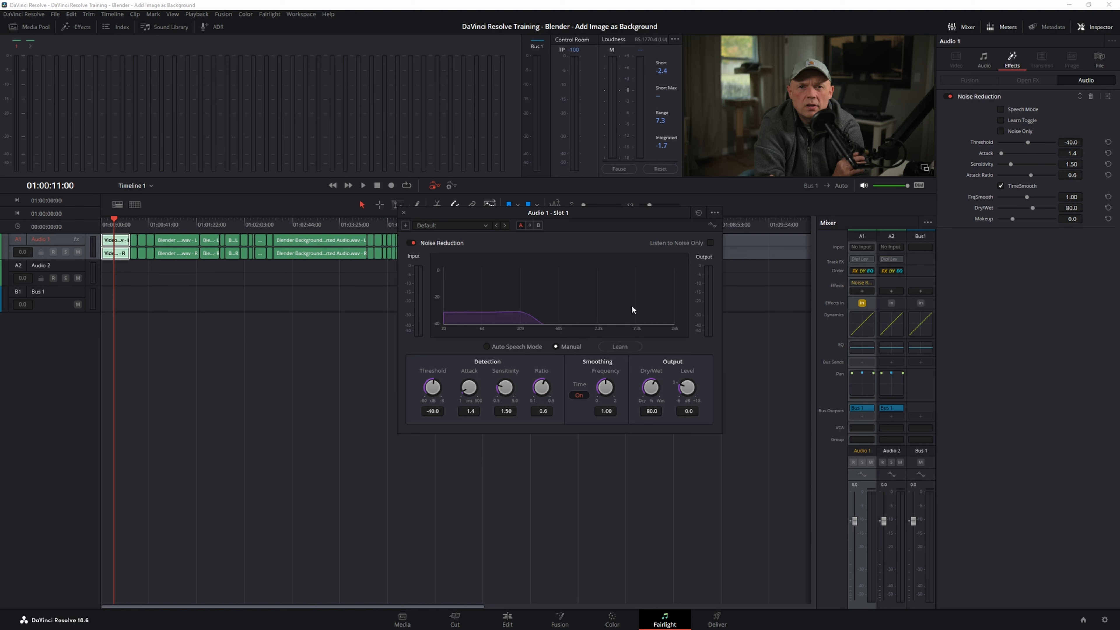
# Apply the "De-Rumble and Hiss" preset to the Noise Reduction effect on Audio 1.
pyautogui.click(454, 223)
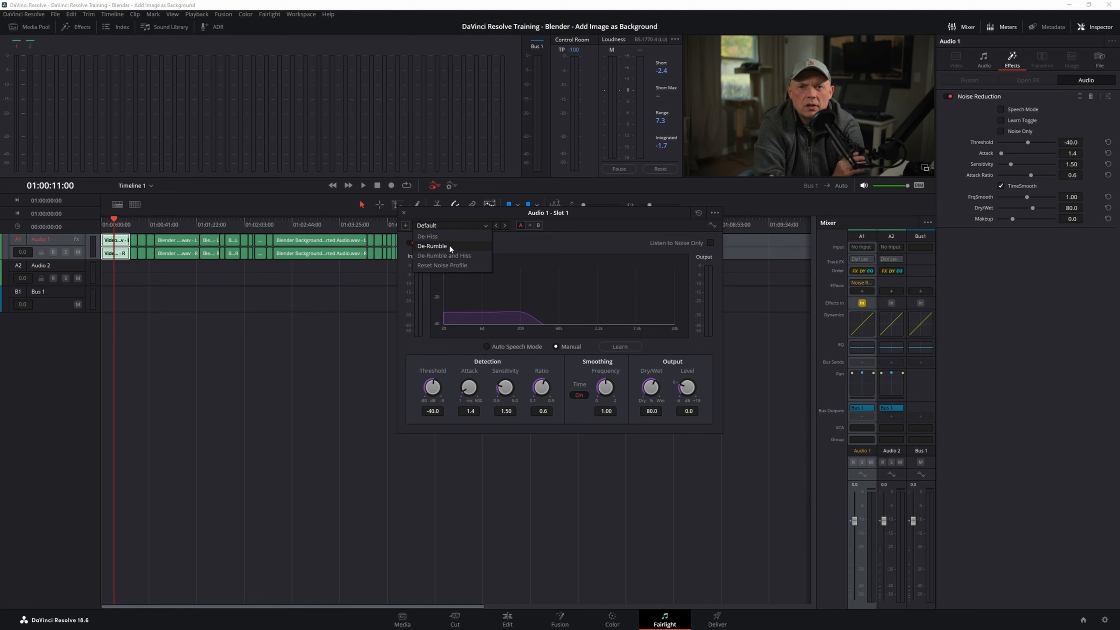
pyautogui.click(451, 255)
pyautogui.click(451, 223)
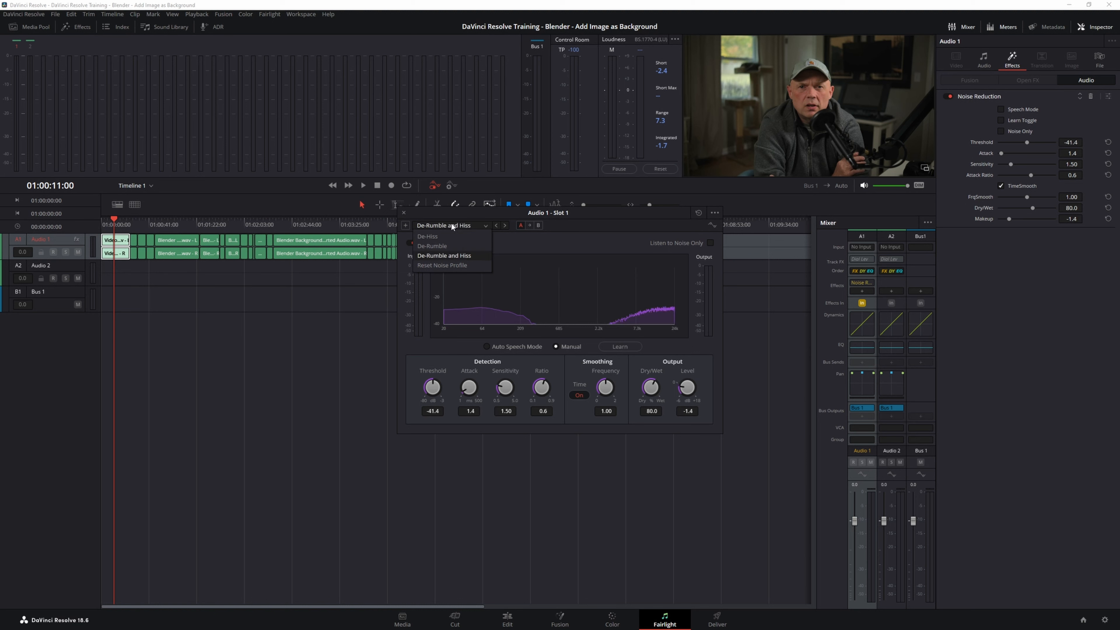
pyautogui.click(442, 265)
pyautogui.click(452, 221)
pyautogui.click(448, 255)
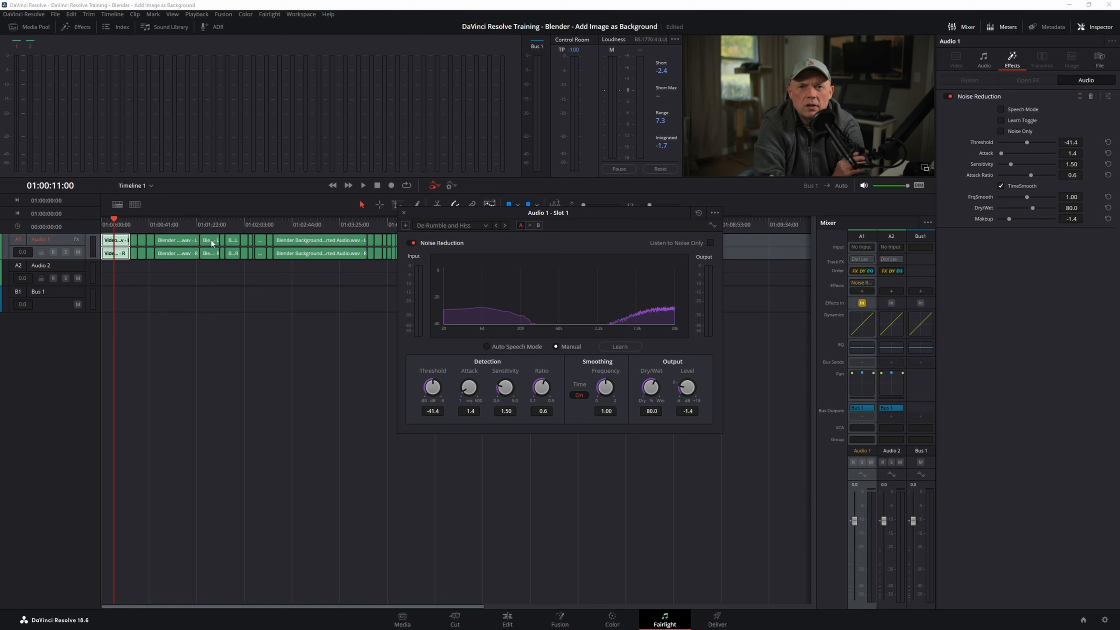
# Play the intro audio with Noise Reduction bypassed and re-enabled to compare the sound, and close the effect's settings.
pyautogui.press('space')
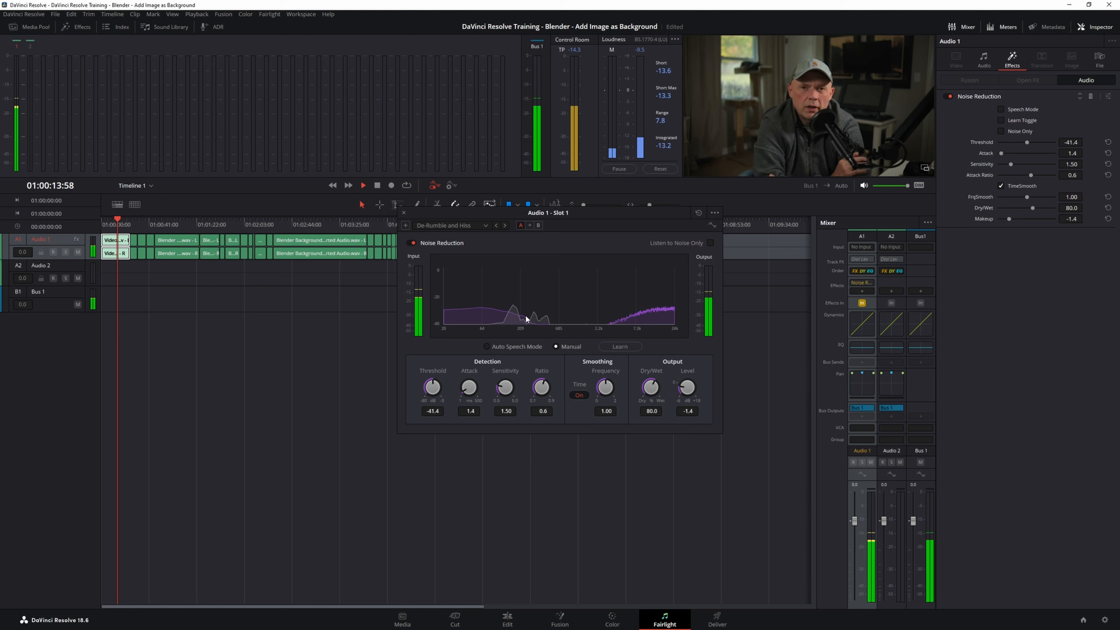
pyautogui.click(413, 243)
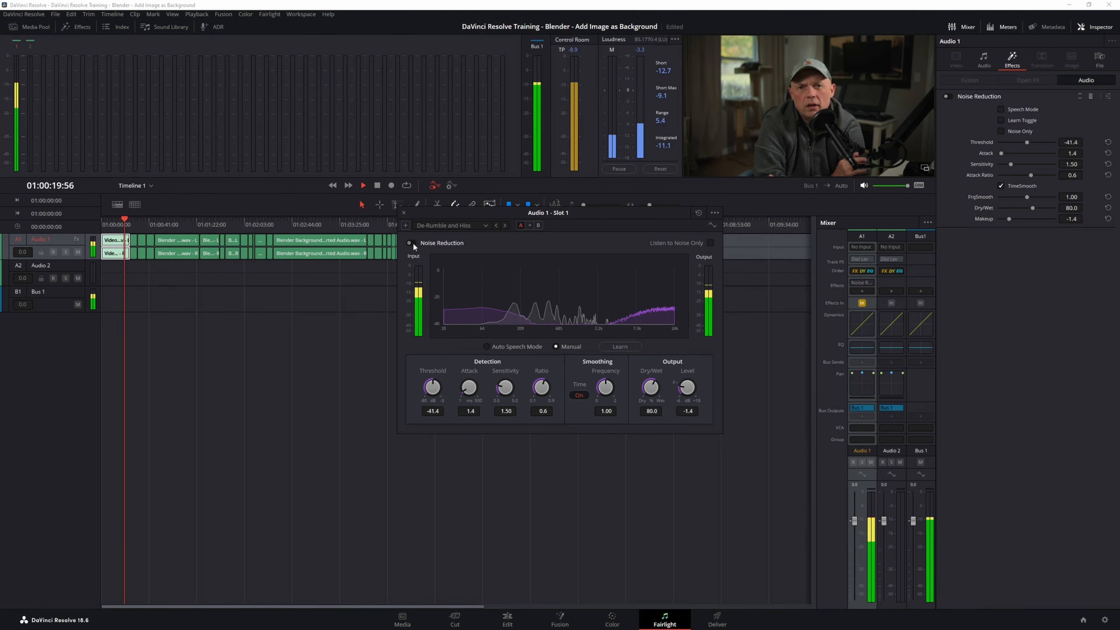
pyautogui.click(414, 242)
pyautogui.press('space')
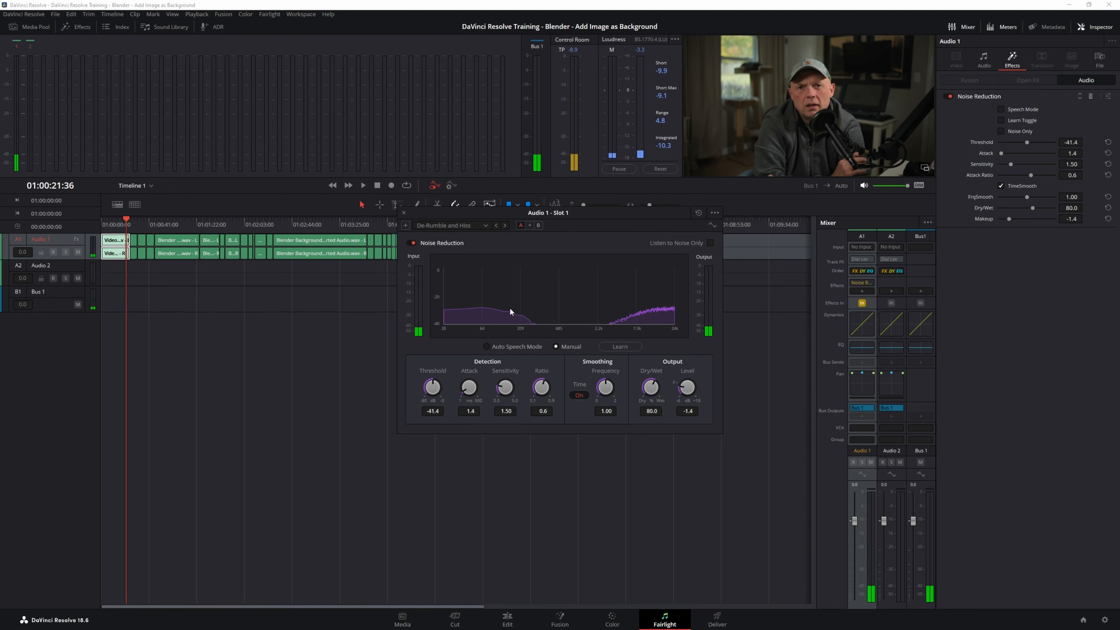
pyautogui.click(404, 213)
pyautogui.moveTo(852, 286)
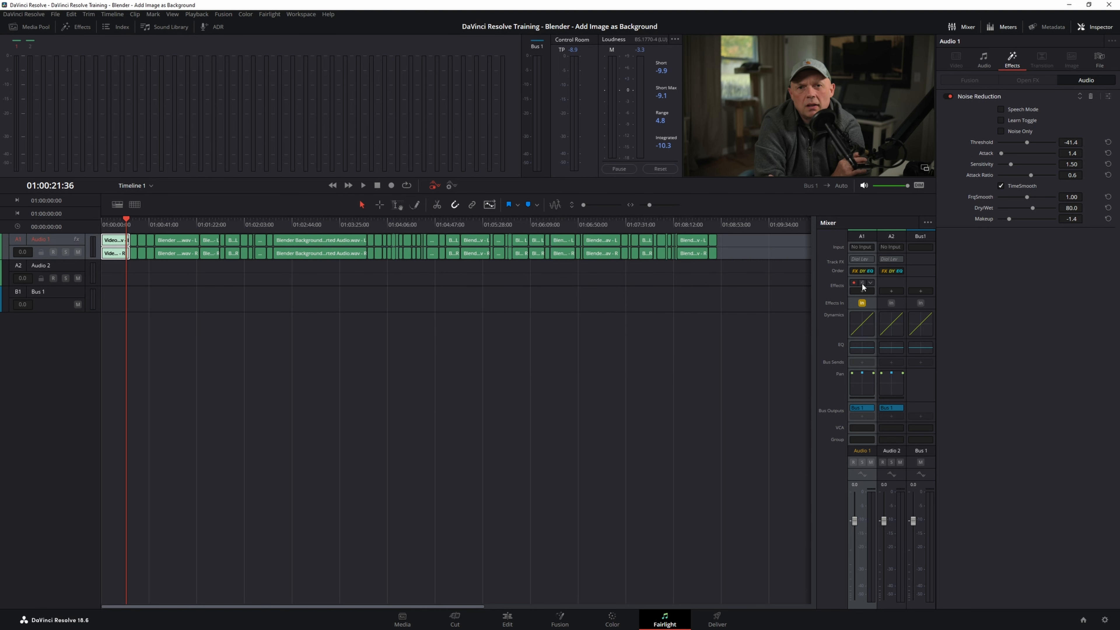
# Open the equalizer of the Audio 1 track.
pyautogui.click(871, 283)
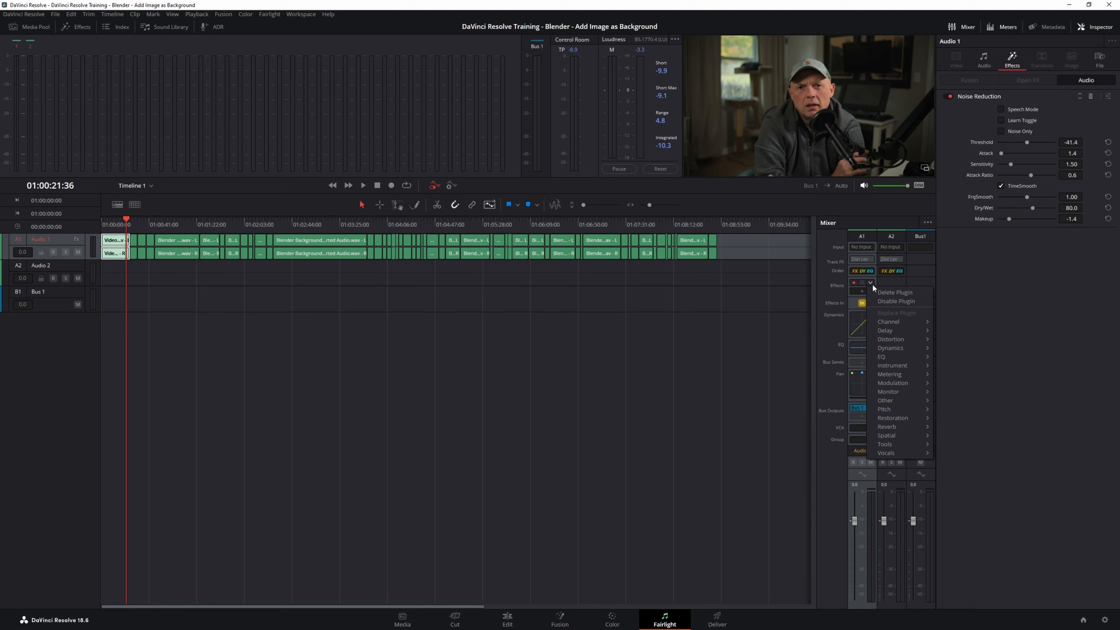
pyautogui.click(872, 284)
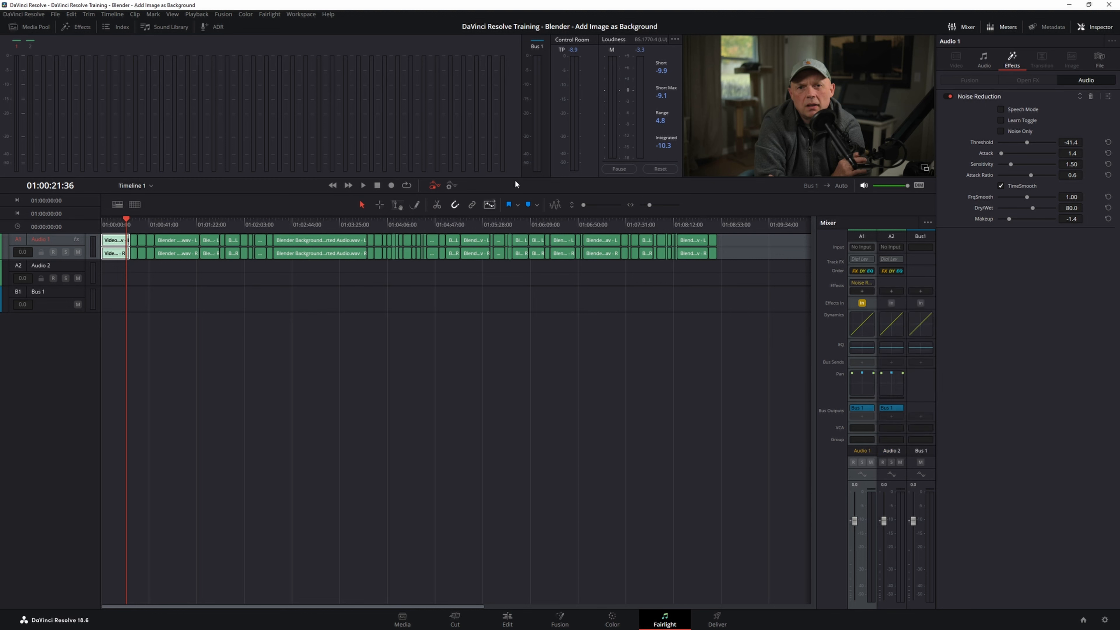
pyautogui.click(862, 304)
pyautogui.doubleClick(873, 348)
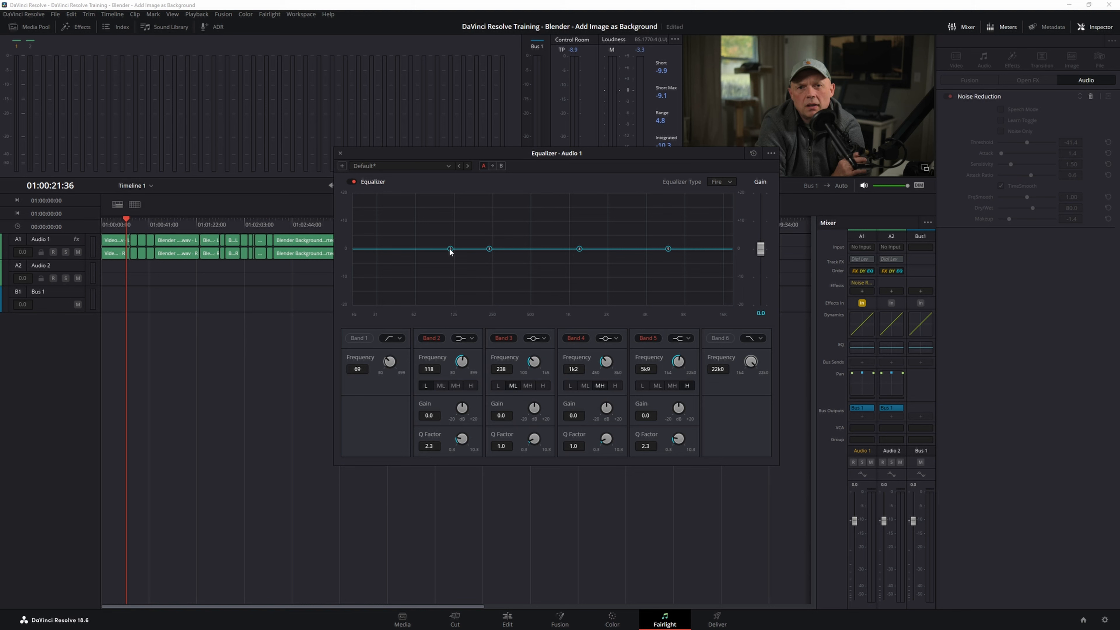
# Try cutting the low frequencies on Audio 1 with equalizer band 2 at a gain of -20.0 and a frequency of 109.
pyautogui.moveTo(451, 250); pyautogui.dragTo(430, 311)
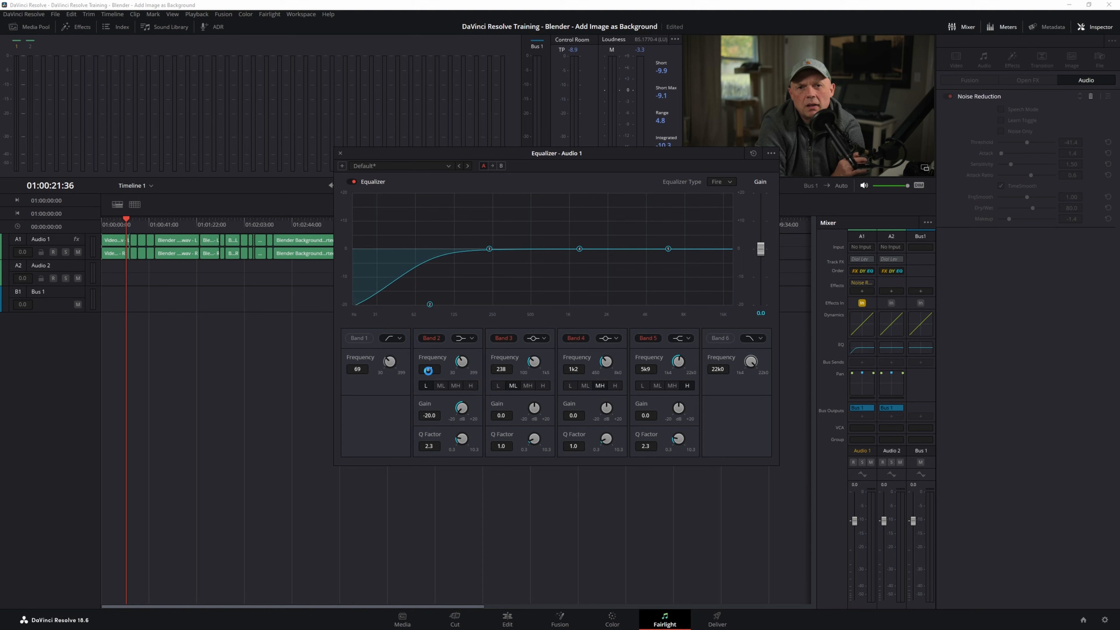
pyautogui.moveTo(430, 305); pyautogui.dragTo(437, 307)
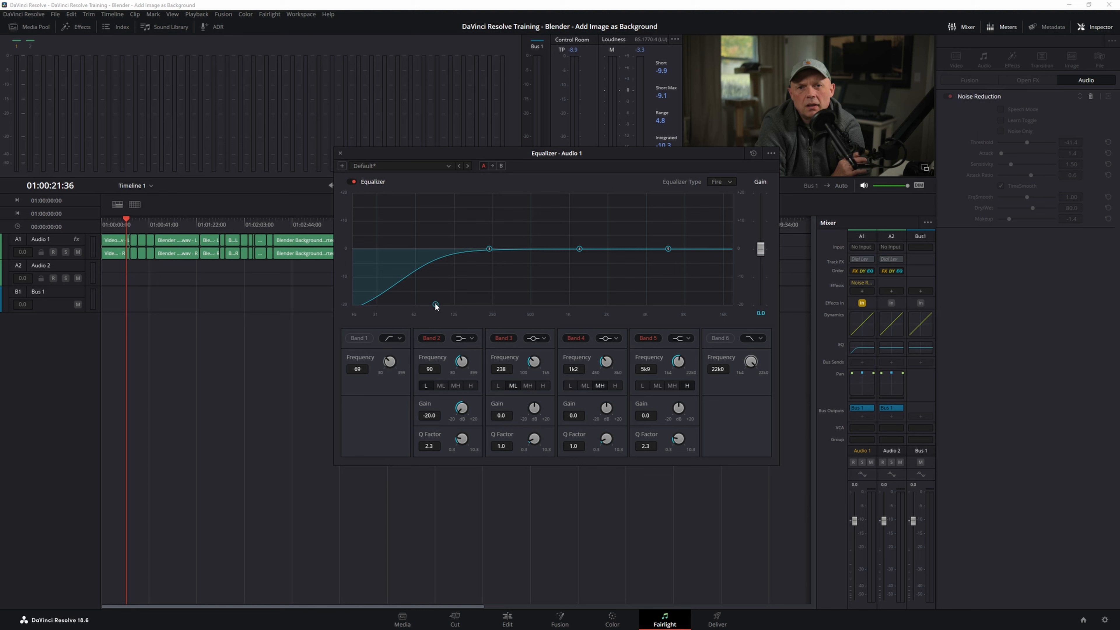
pyautogui.moveTo(436, 306); pyautogui.dragTo(447, 307)
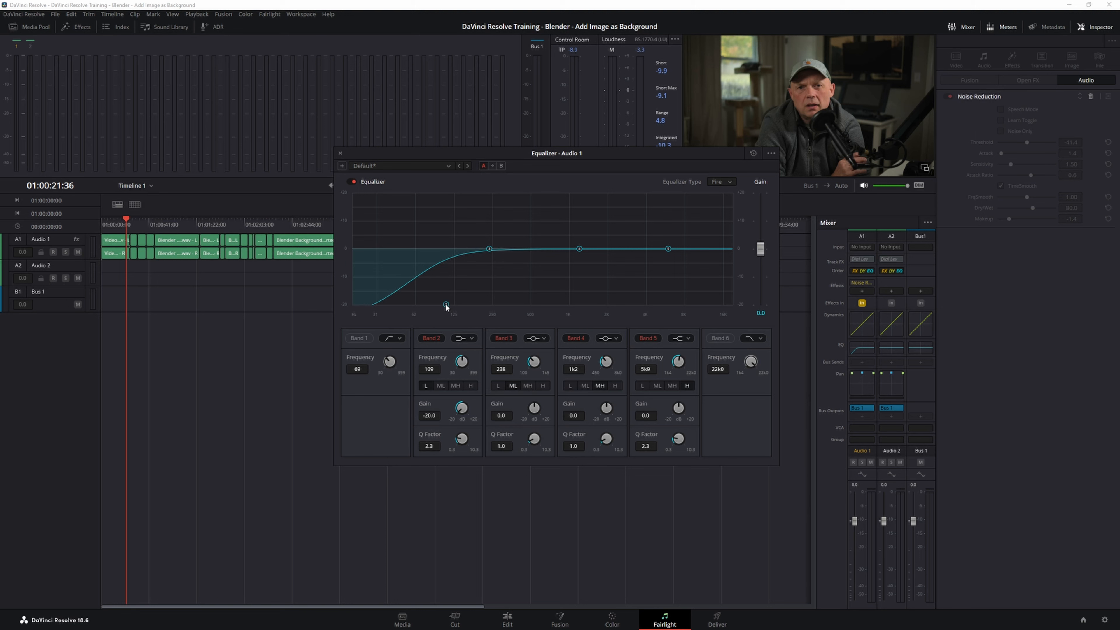
# Apply the "Dialog - Male" preset to the Audio 1 equalizer and close its settings.
pyautogui.click(433, 166)
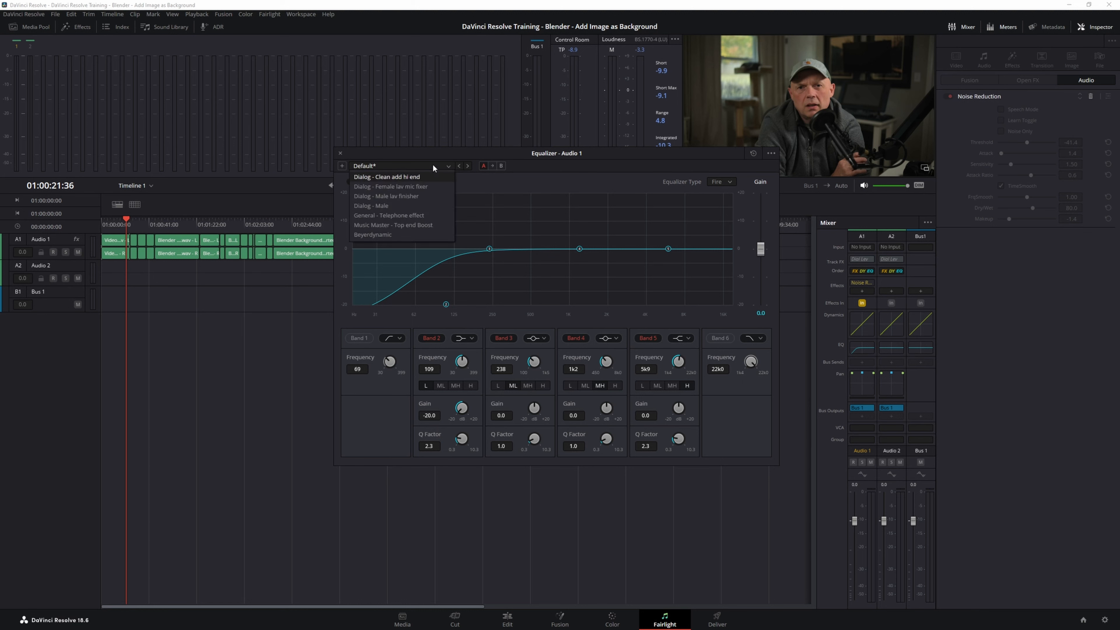
pyautogui.click(390, 205)
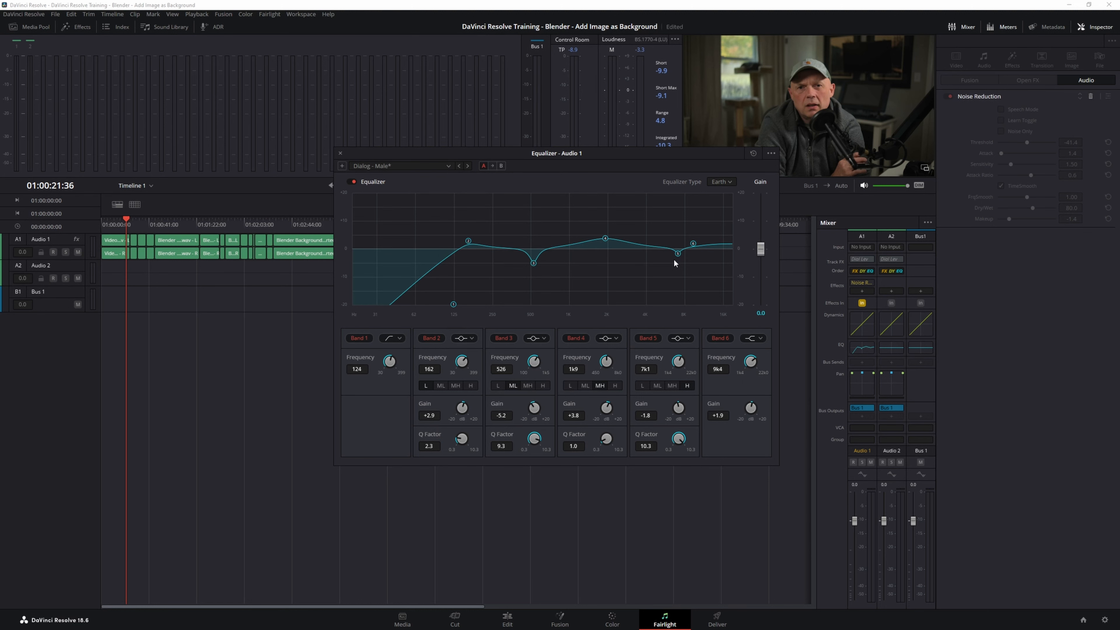
pyautogui.click(341, 153)
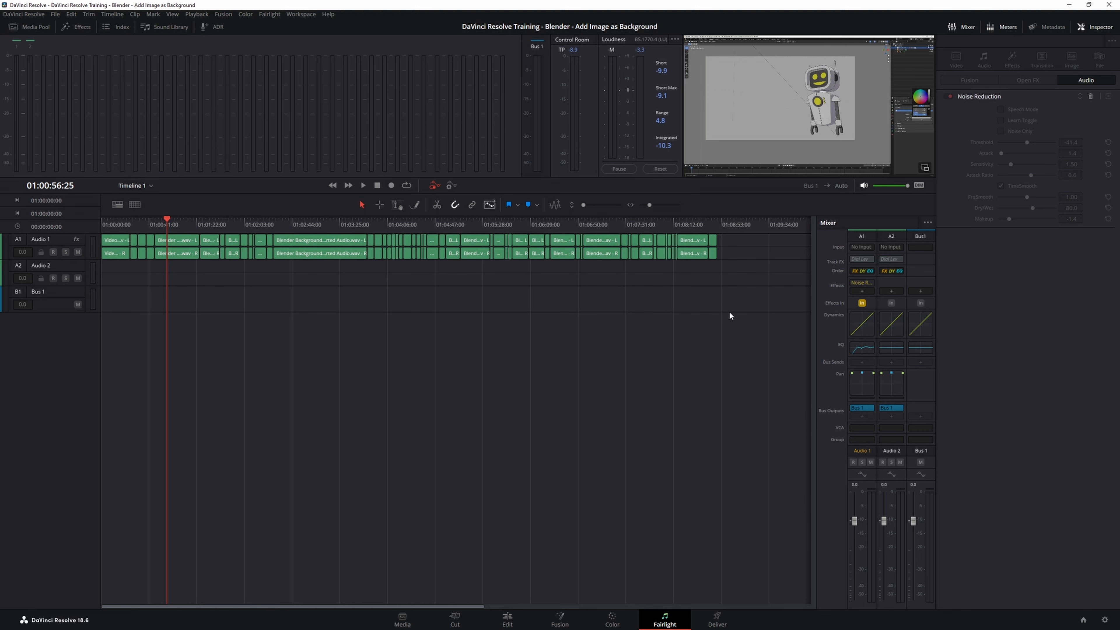
# Play the training section while switching Effects In on Audio 1 off, on and off again to compare the sound.
pyautogui.press('space')
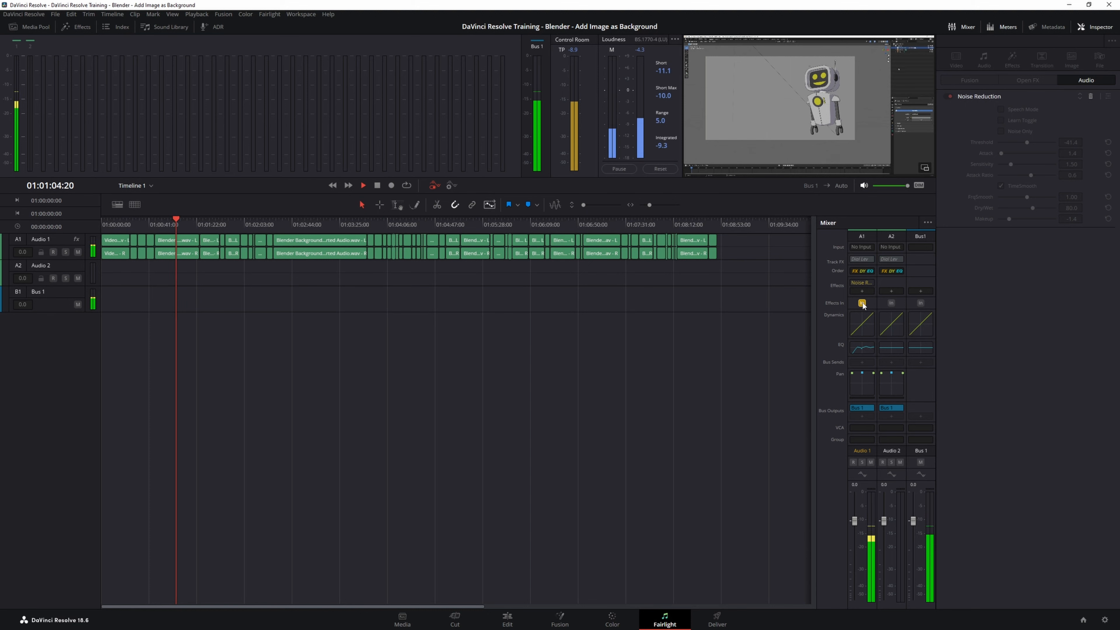
pyautogui.click(862, 303)
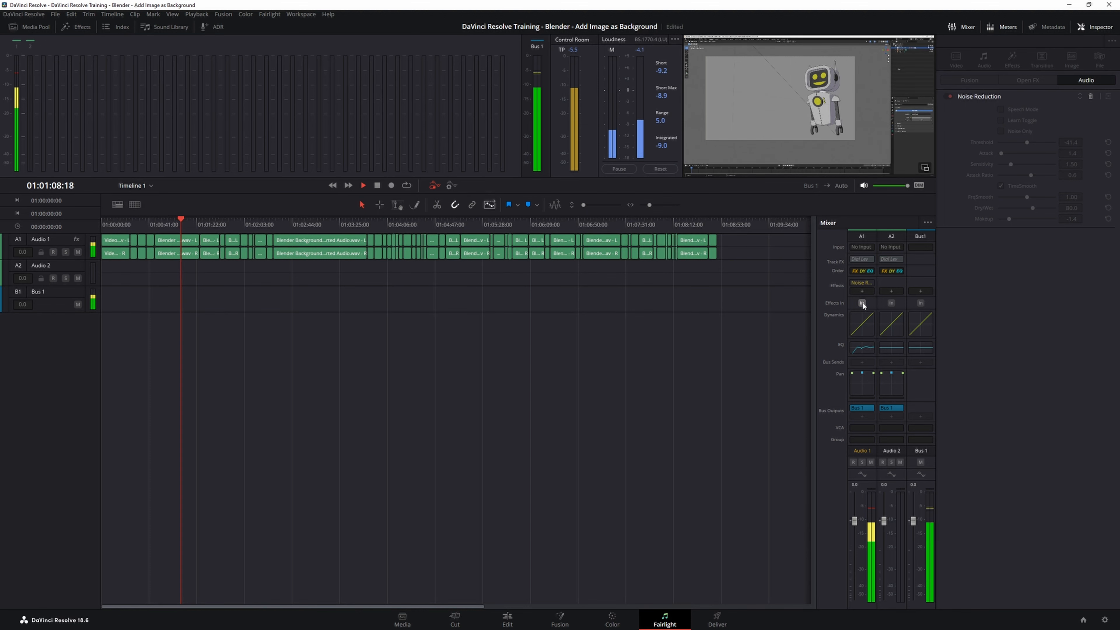
pyautogui.click(862, 303)
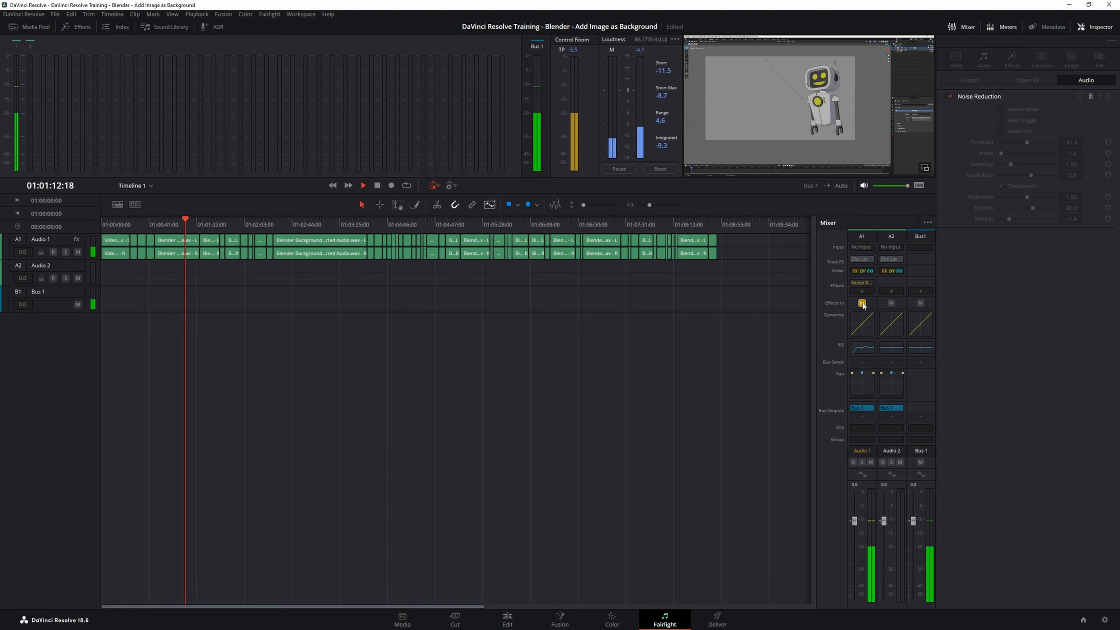
pyautogui.click(862, 303)
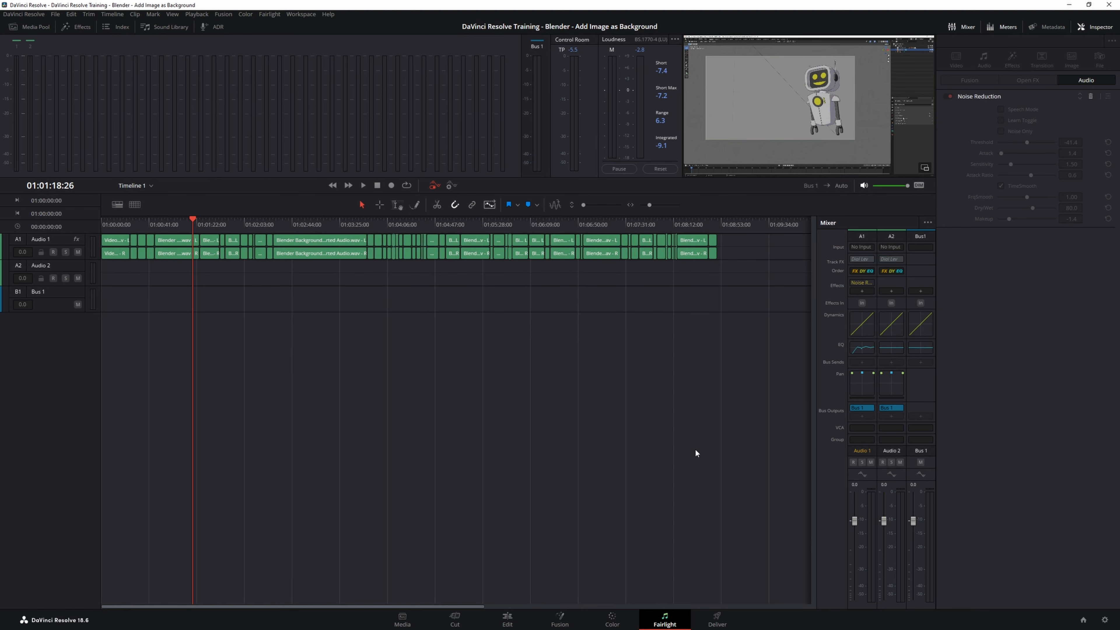
# On the Deliver page, return the playhead to the timeline start and name the export file "Blender Background Image Training".
pyautogui.click(715, 619)
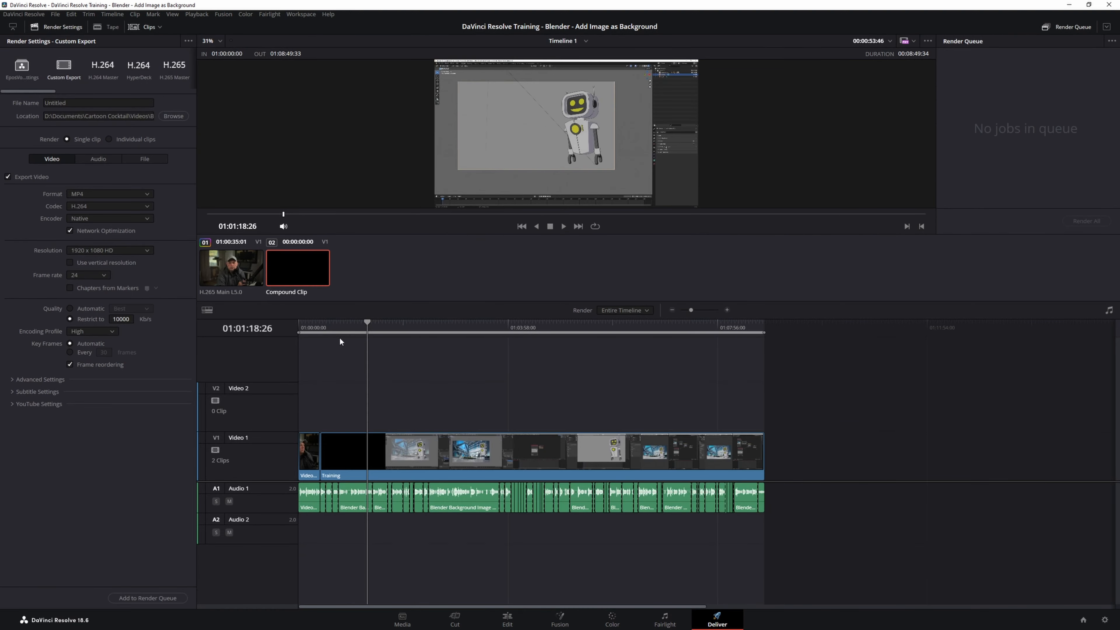
pyautogui.moveTo(373, 324); pyautogui.dragTo(291, 322)
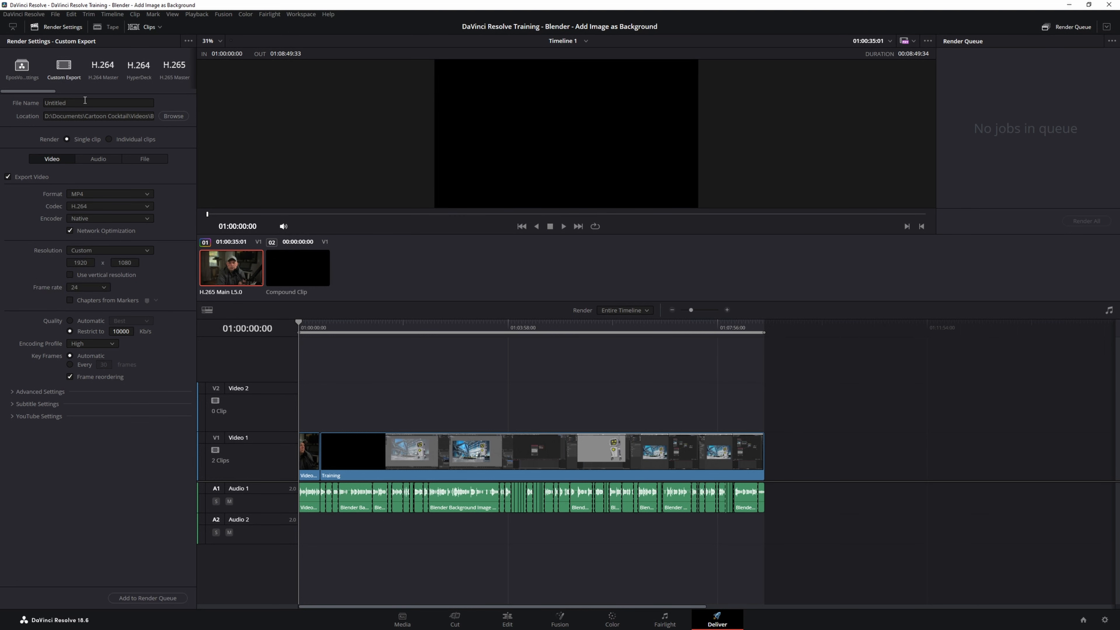
pyautogui.moveTo(85, 100); pyautogui.dragTo(32, 99)
pyautogui.write('Blender Background Image Training')
pyautogui.press('Return')
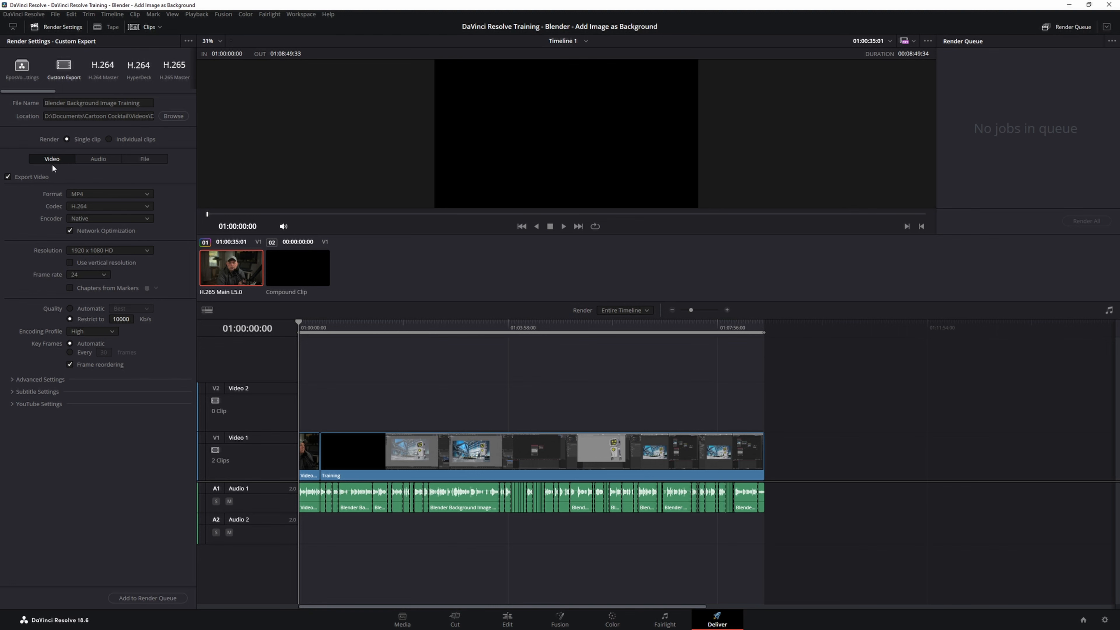
# Set the video export format to QuickTime with the H.265 codec.
pyautogui.click(8, 177)
pyautogui.click(7, 177)
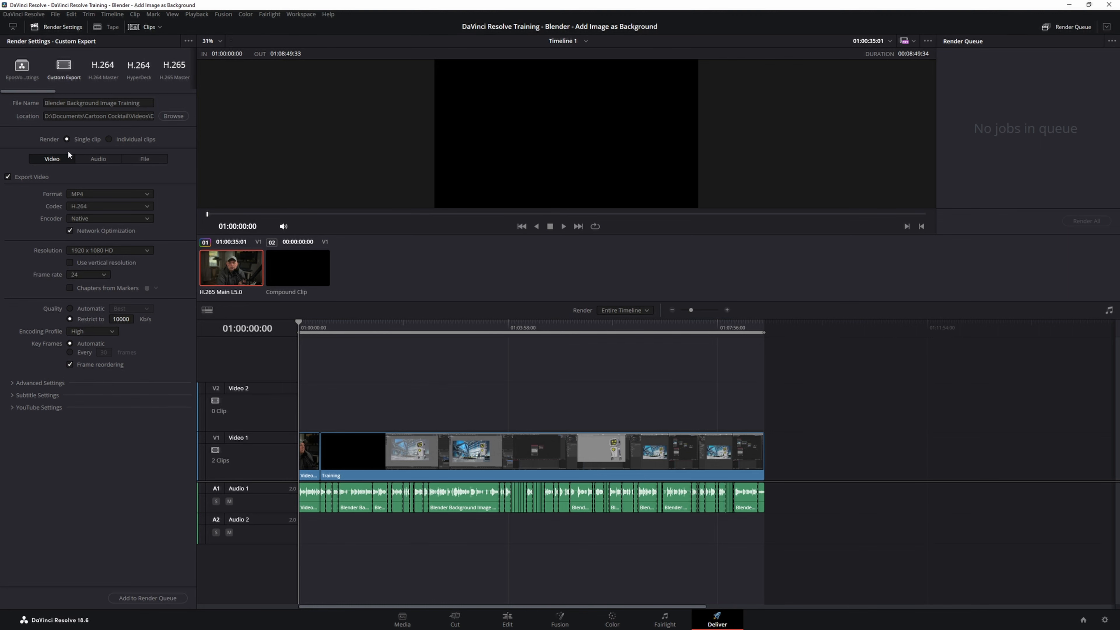
pyautogui.click(147, 194)
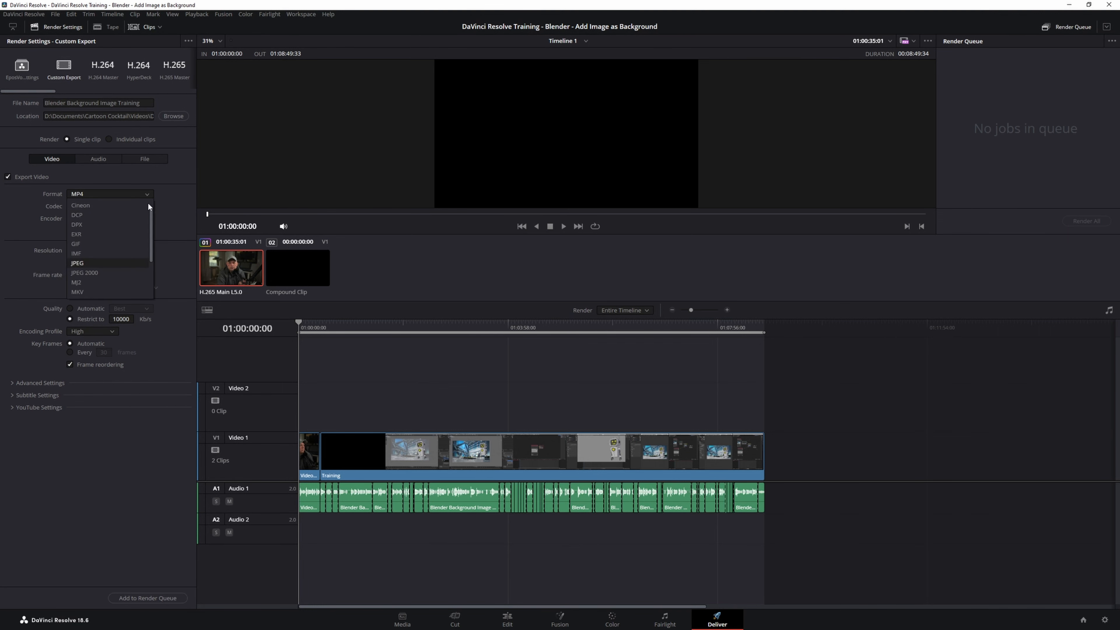
pyautogui.scroll(-3, 101, 238)
pyautogui.click(95, 281)
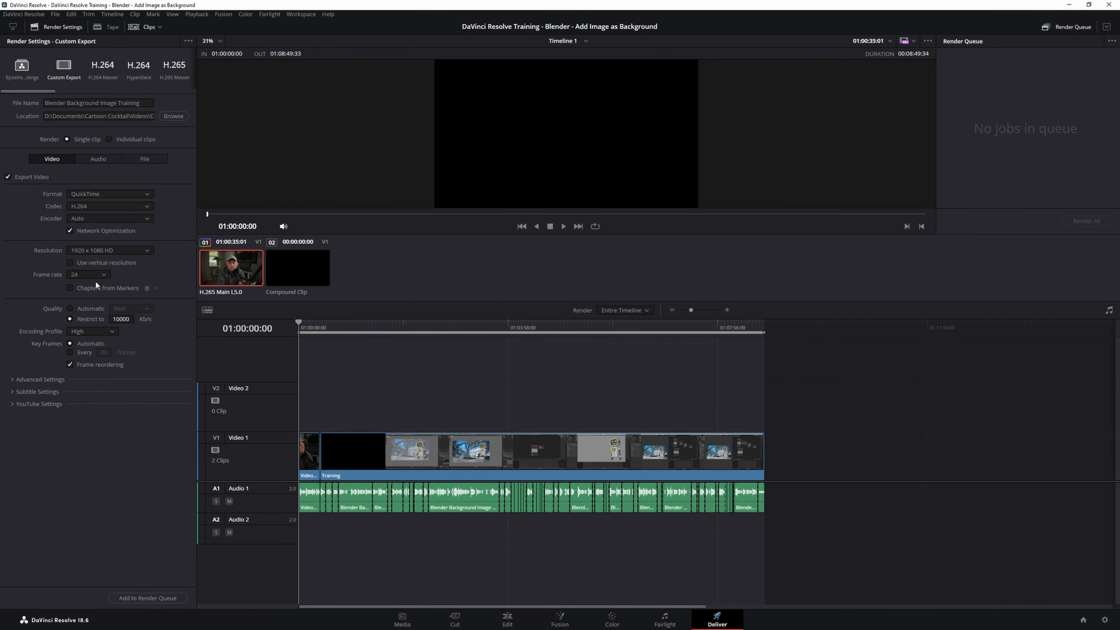
pyautogui.click(95, 205)
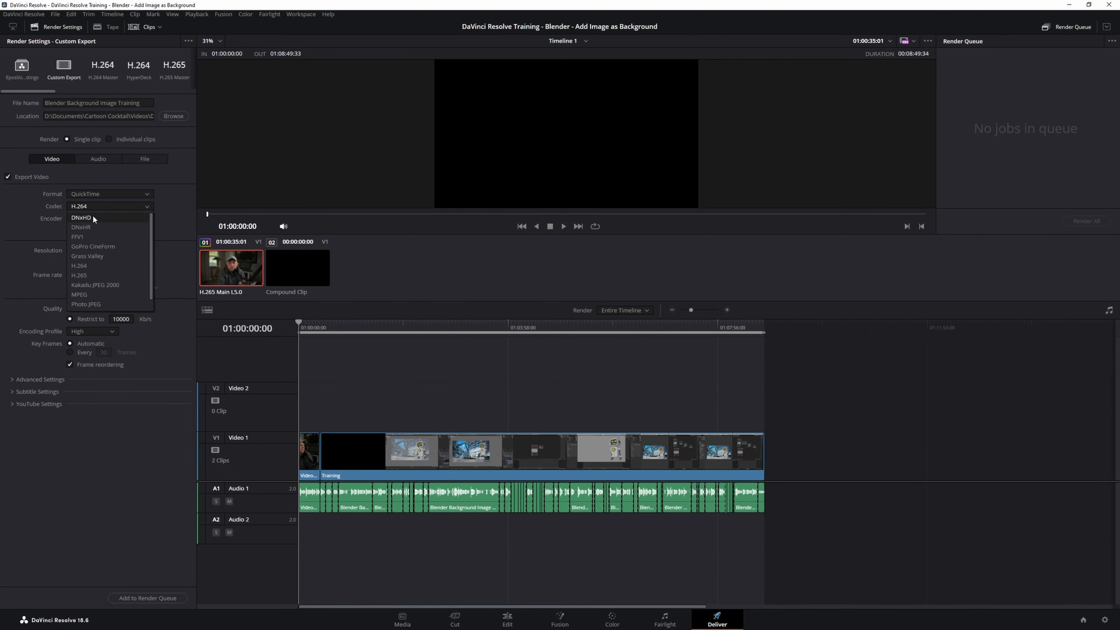
pyautogui.click(90, 275)
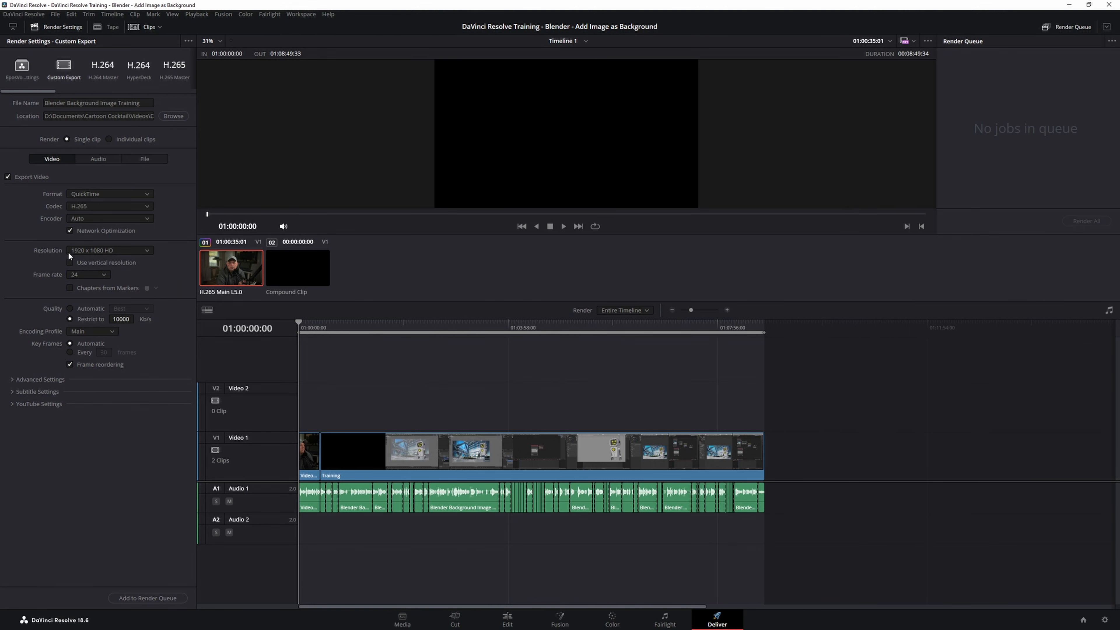
# Try the Automatic quality option for the video export and return to the restricted bit rate.
pyautogui.click(70, 308)
pyautogui.click(130, 308)
pyautogui.click(70, 319)
# Set the export's audio codec to Linear PCM with a bit depth of 24.
pyautogui.click(106, 159)
pyautogui.click(81, 194)
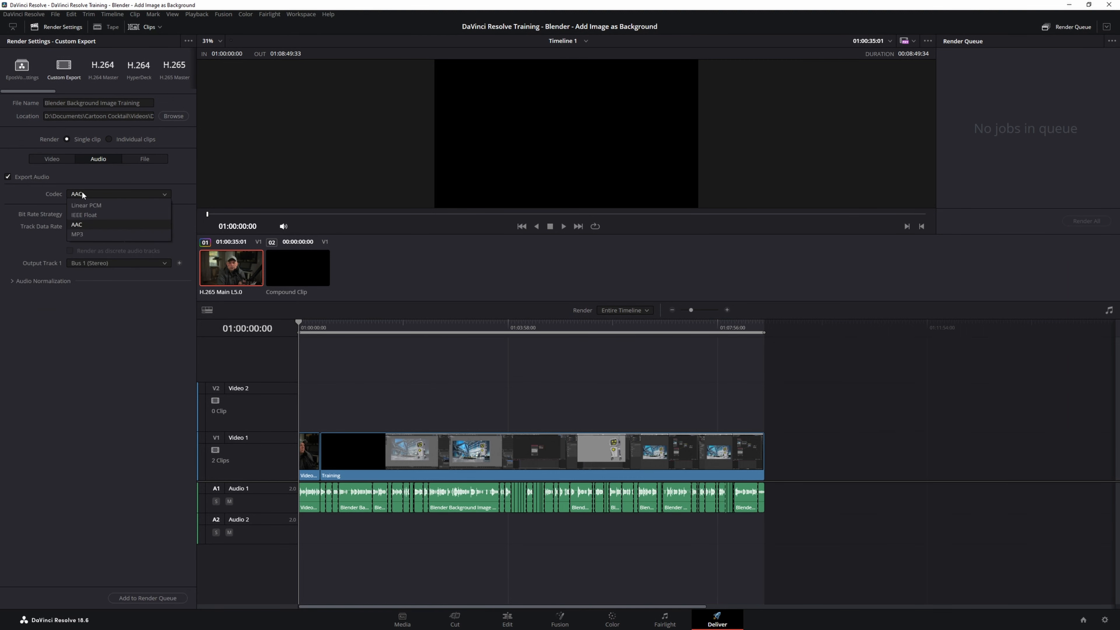
pyautogui.click(90, 206)
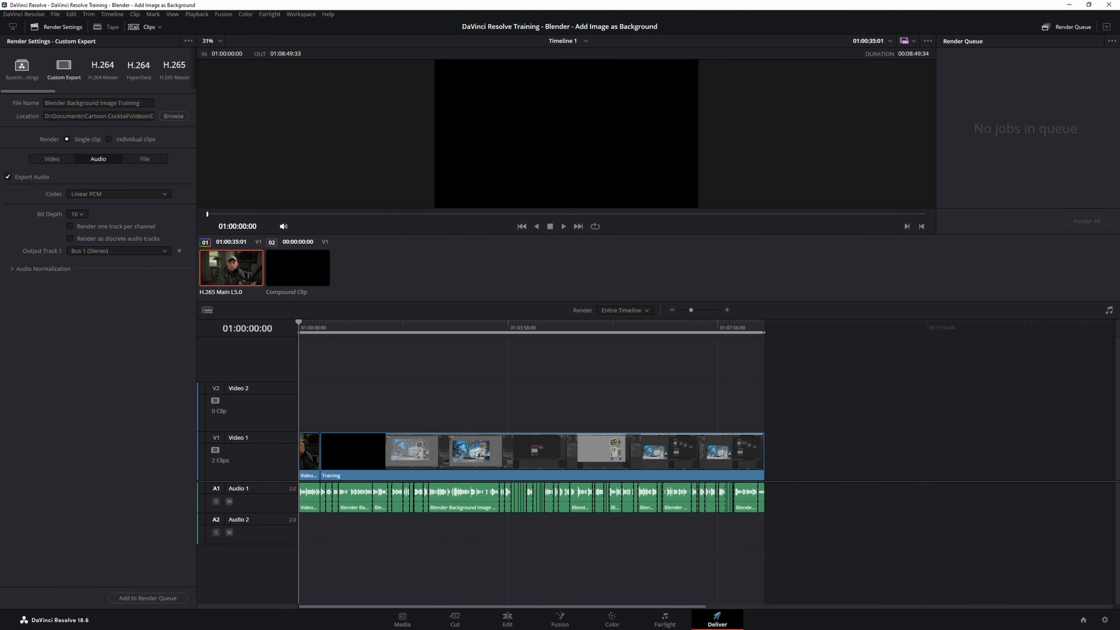
pyautogui.click(80, 214)
# Enable audio normalization for the export and set its mode to YouTube.
pyautogui.click(14, 270)
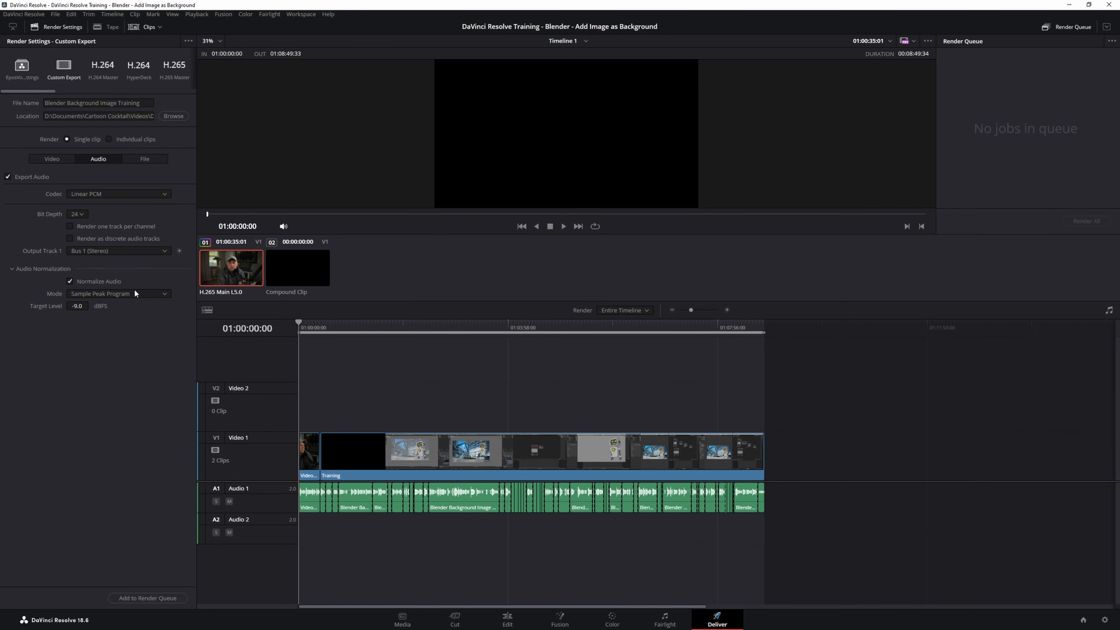
pyautogui.click(135, 293)
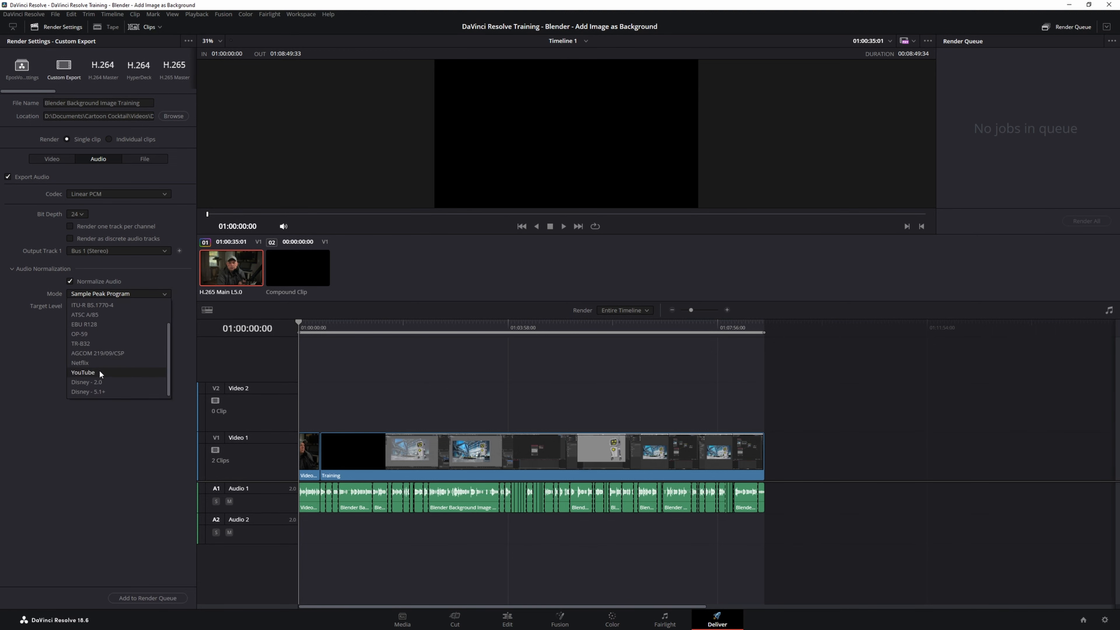
pyautogui.click(100, 373)
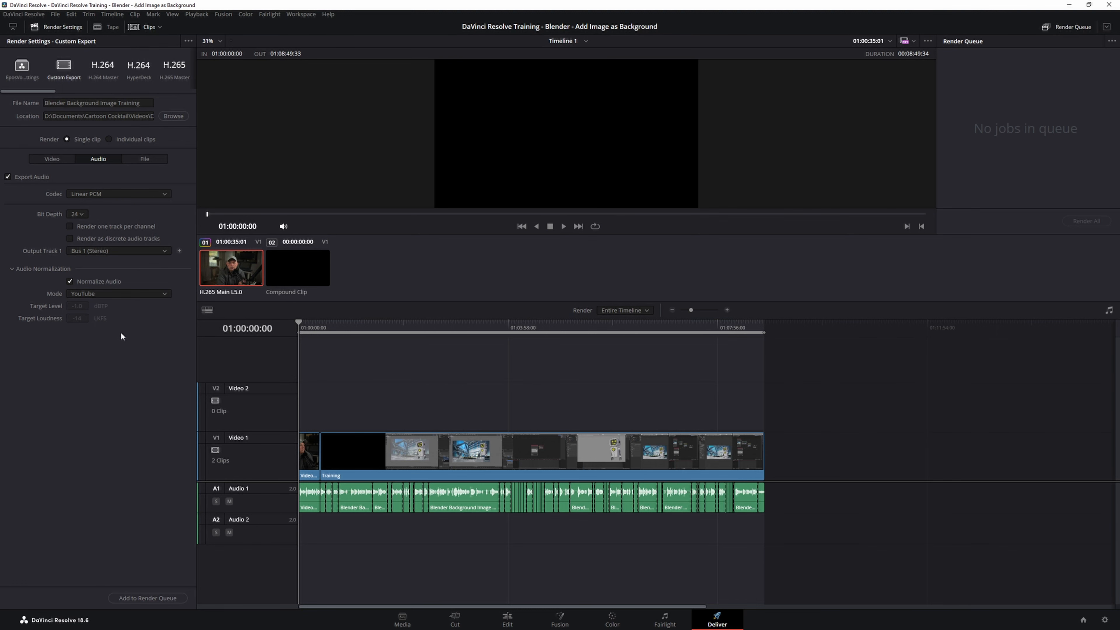
pyautogui.click(138, 294)
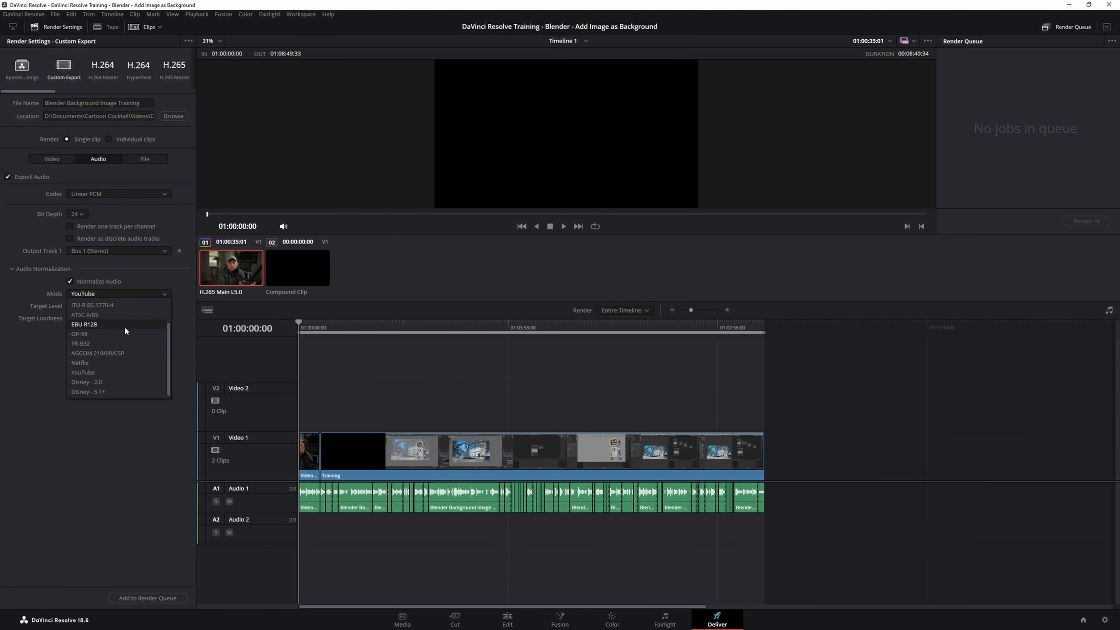
pyautogui.click(90, 372)
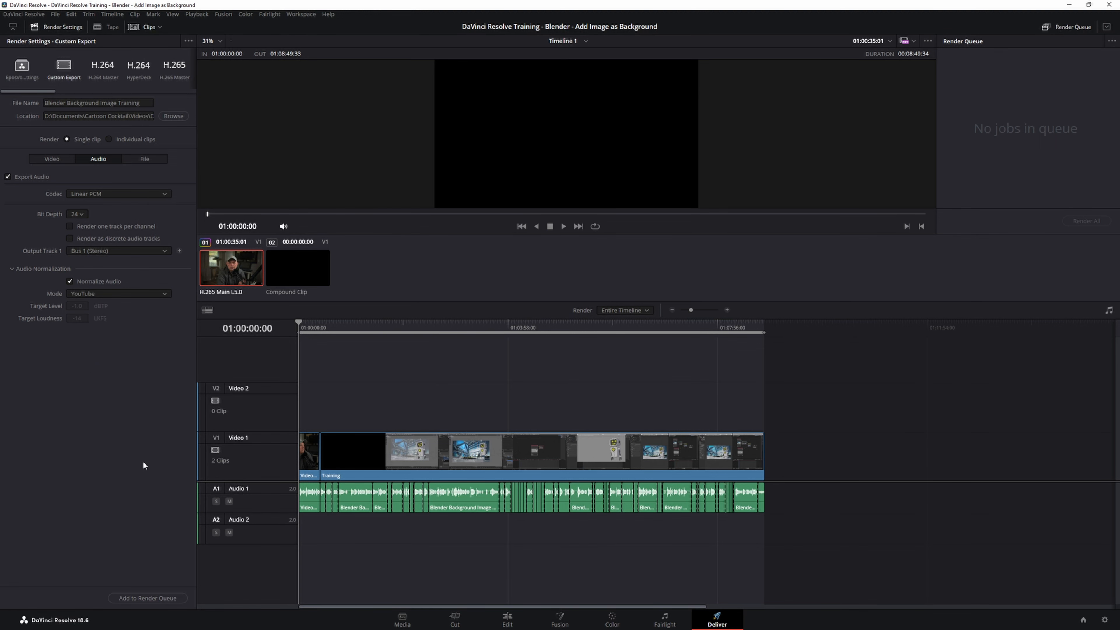
# Add the export to the render queue and start rendering.
pyautogui.click(148, 599)
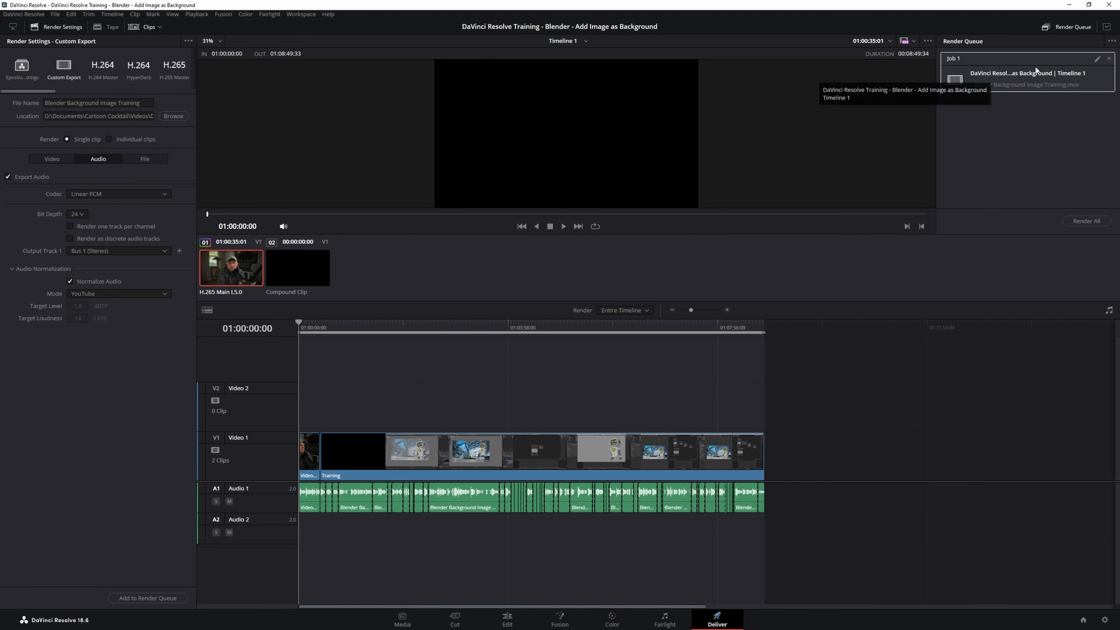
pyautogui.click(1074, 220)
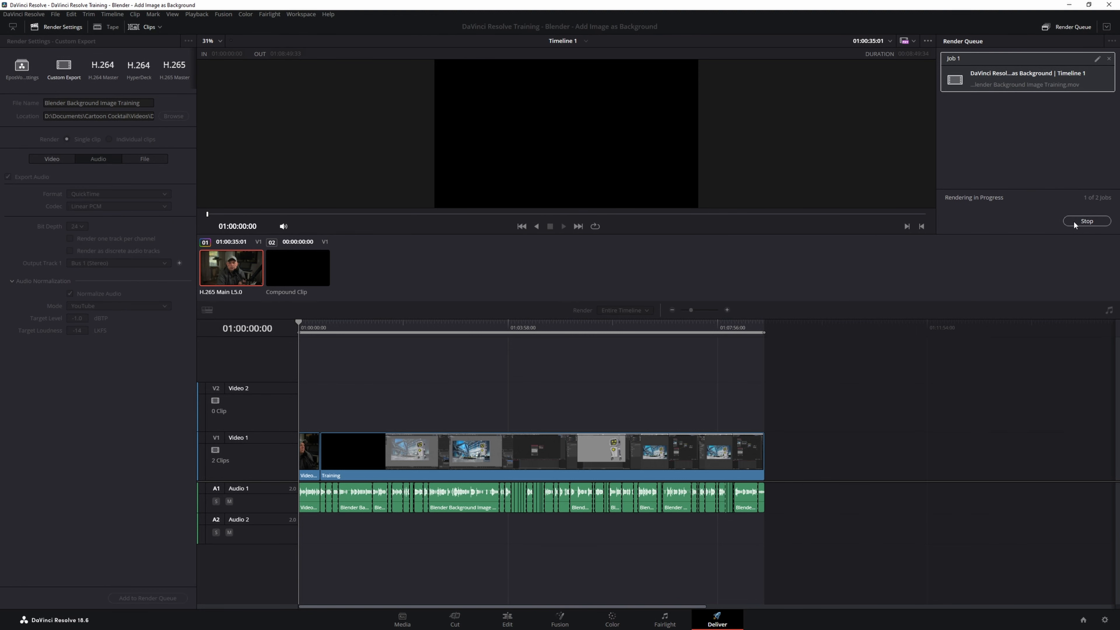